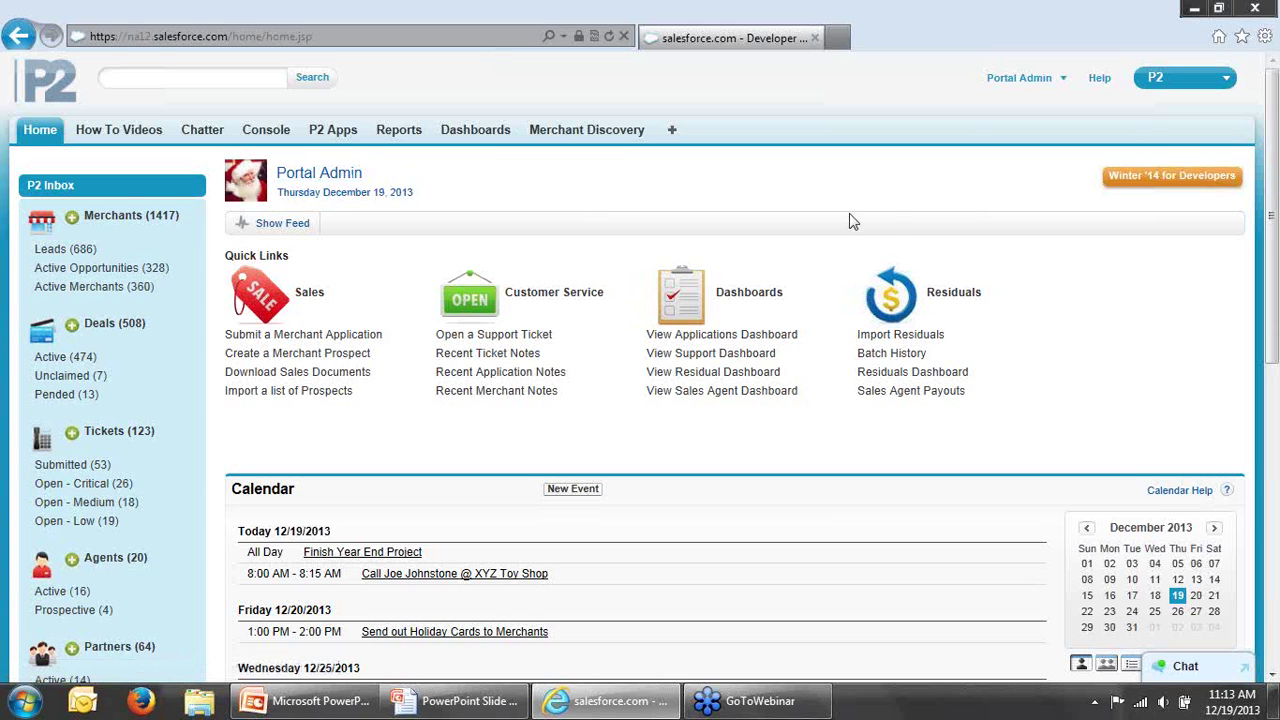
# Step: Go to Setup from the portal admin's account menu
pyautogui.moveTo(1272, 322); pyautogui.dragTo(1250, 449)
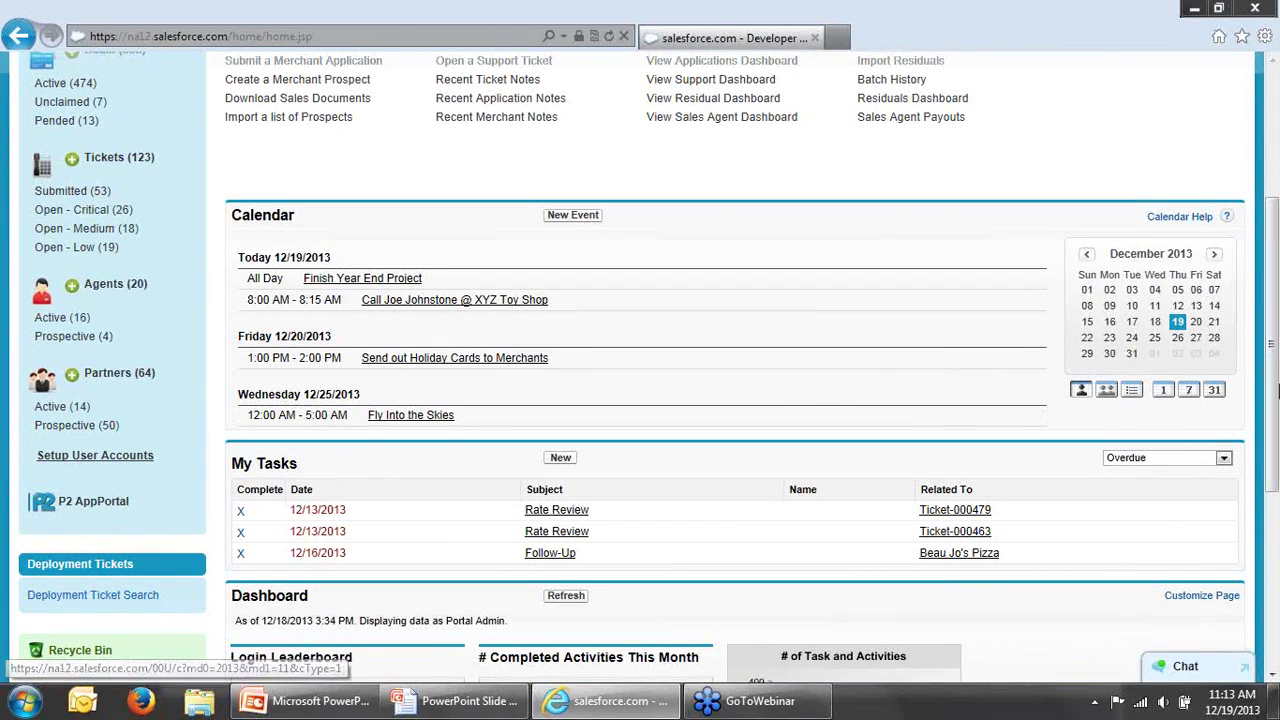
pyautogui.moveTo(1274, 392); pyautogui.dragTo(1275, 230)
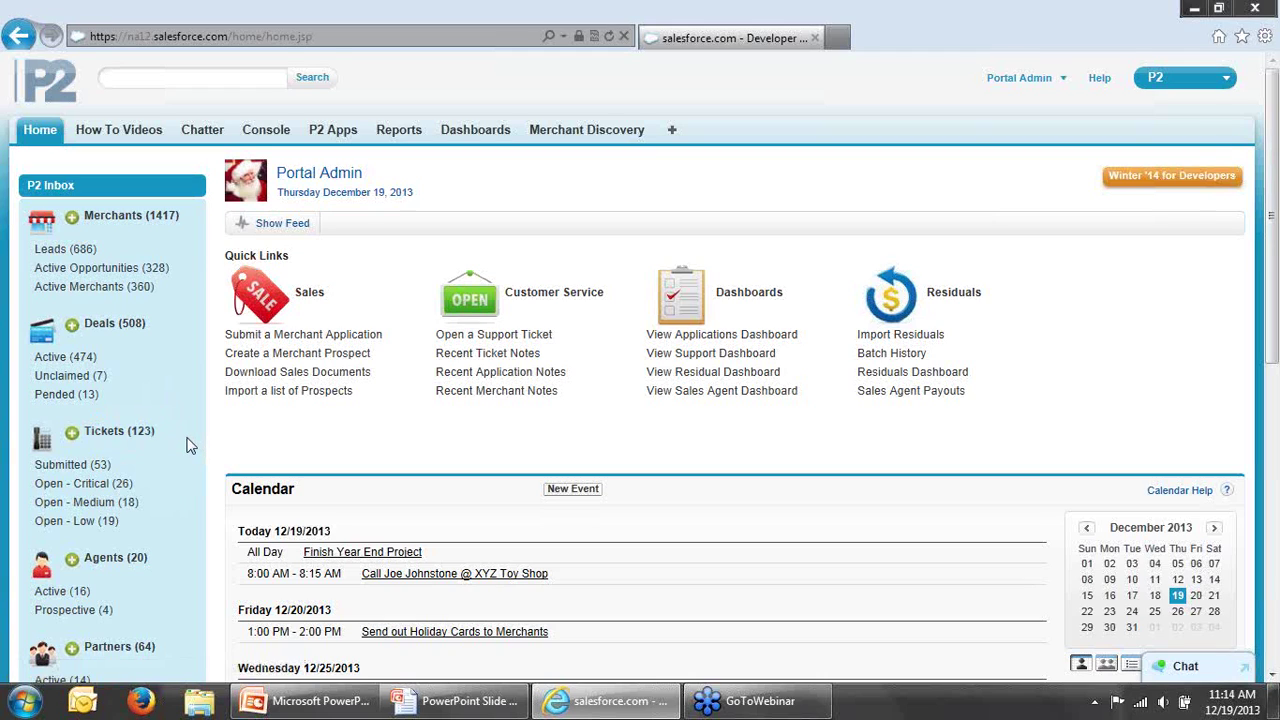
pyautogui.scroll(-3, 187, 444)
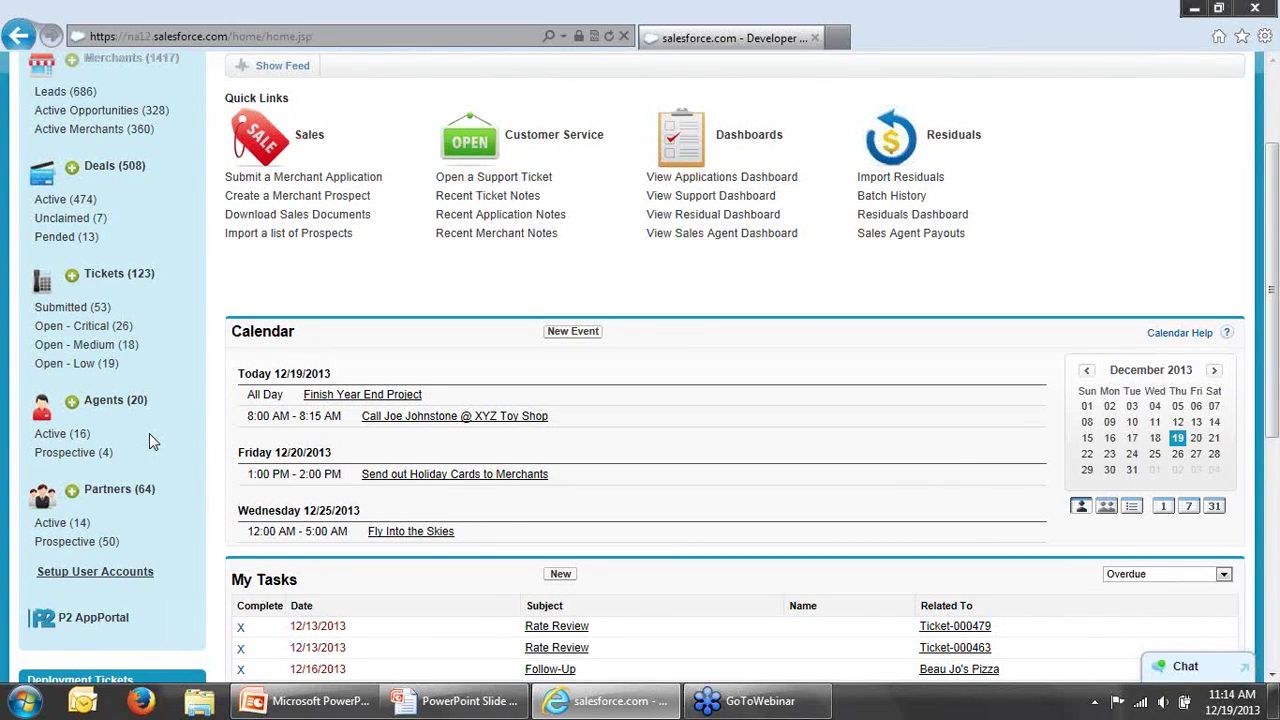
pyautogui.scroll(1, 155, 433)
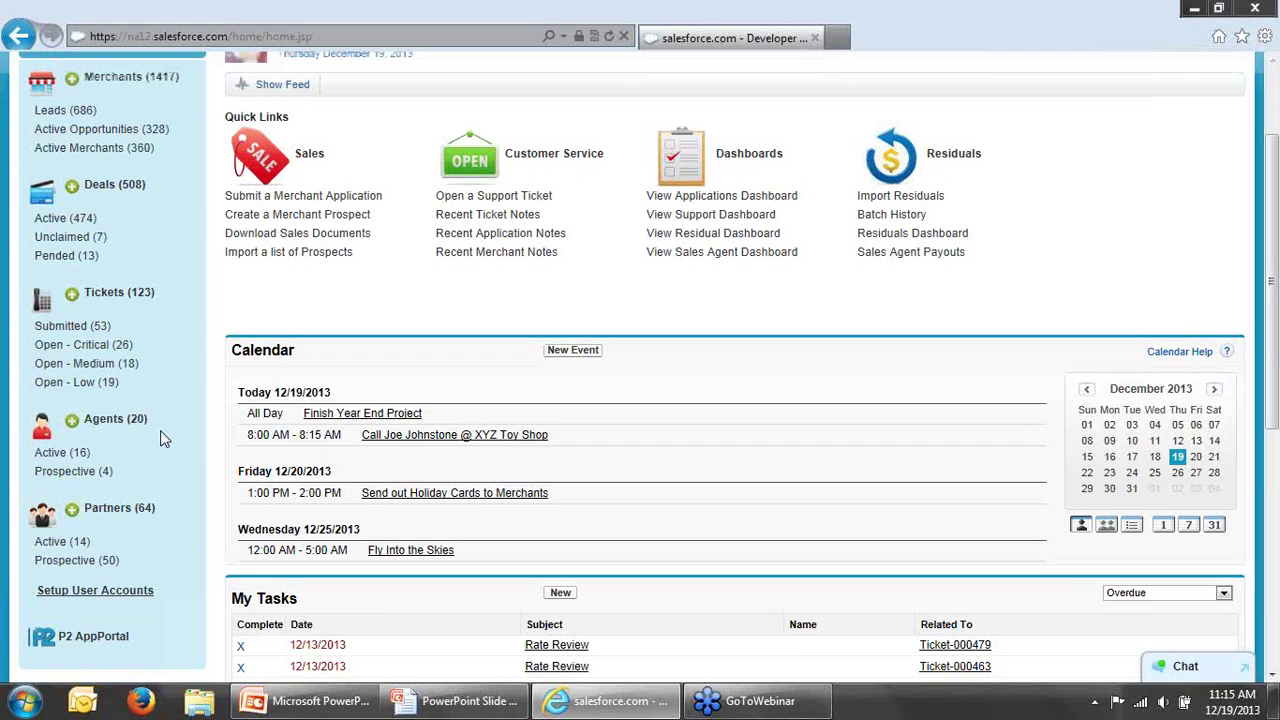
pyautogui.scroll(3, 163, 438)
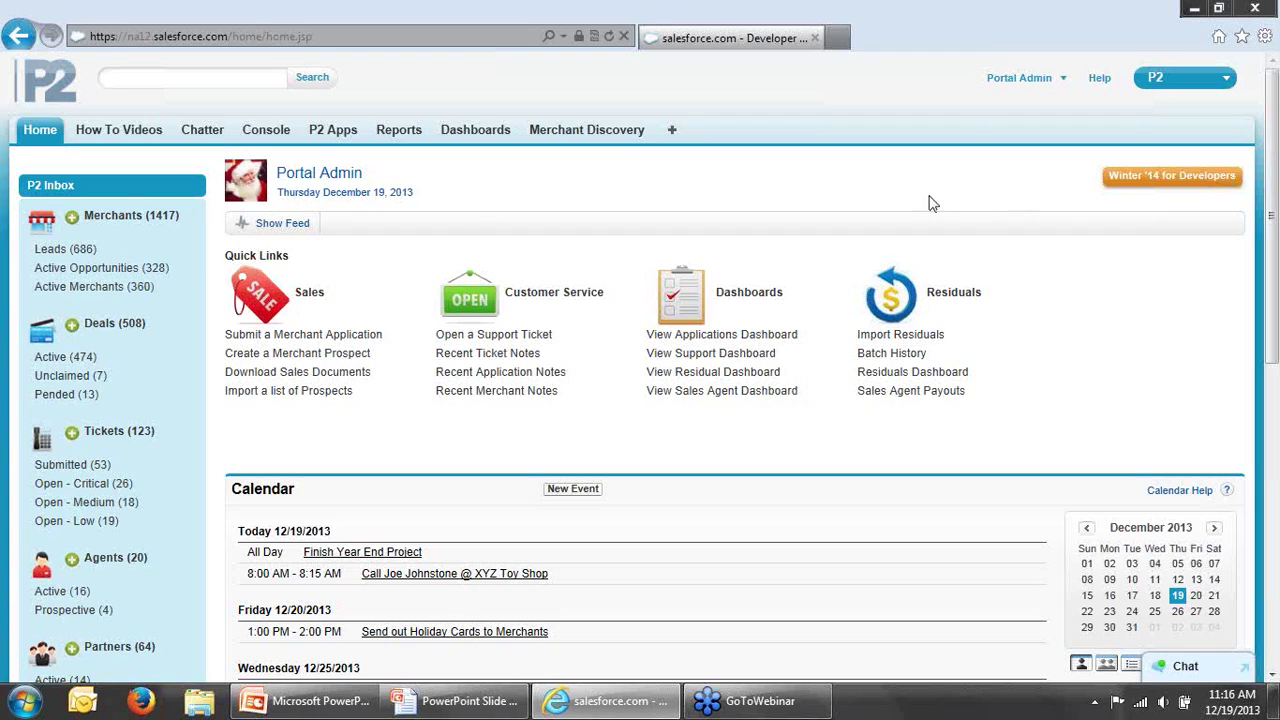
pyautogui.click(1063, 80)
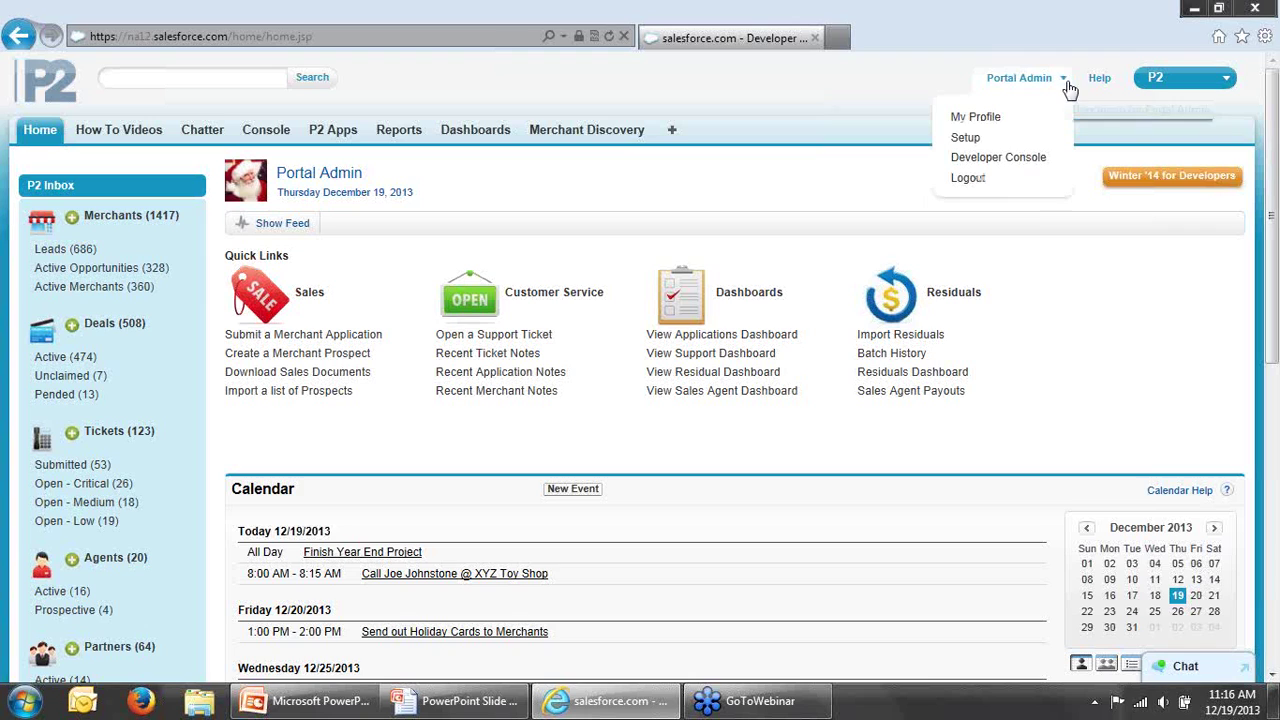
pyautogui.click(966, 140)
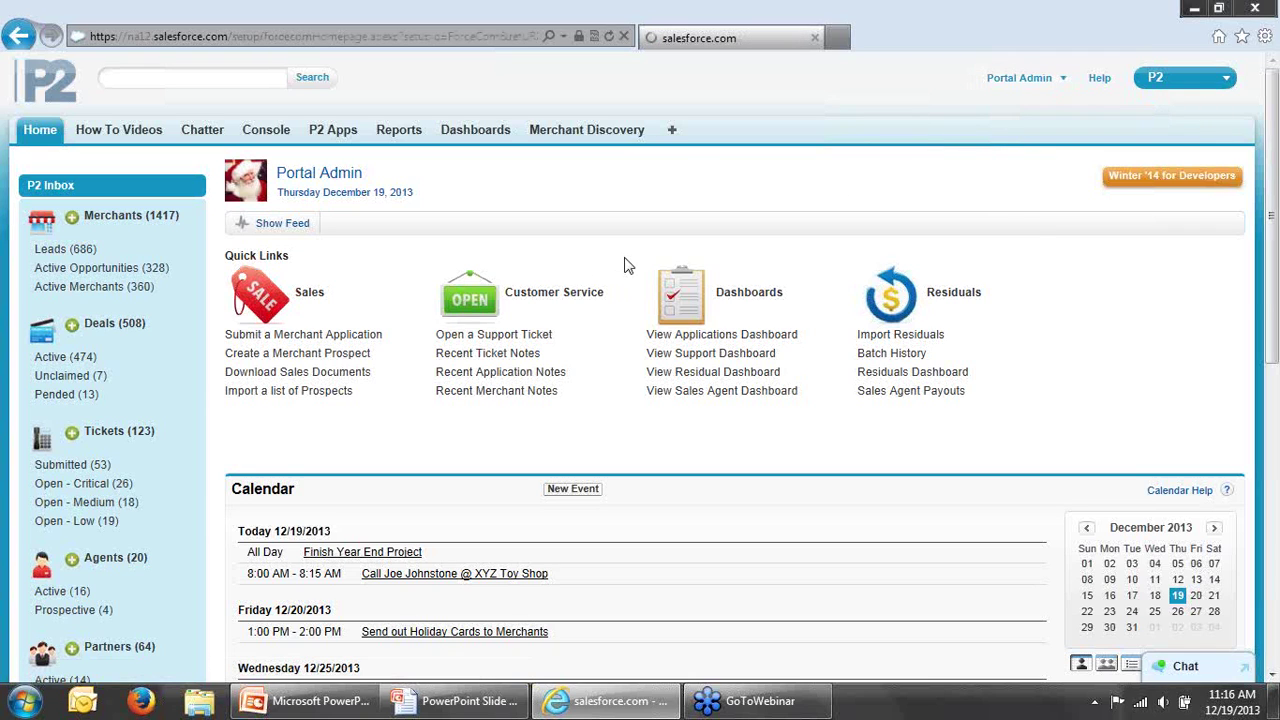
# Step: Under Manage Users > Users, log in as the Referral Partner user
pyautogui.scroll(-5, 1278, 478)
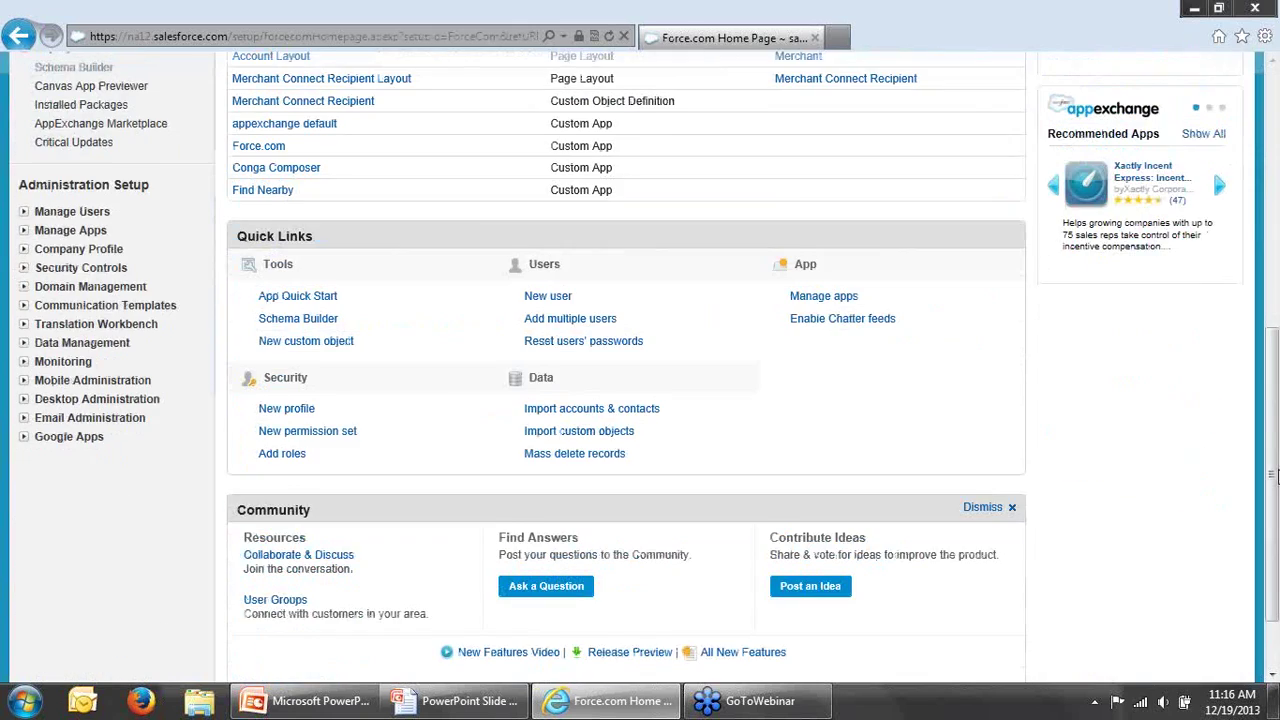
pyautogui.scroll(1, 1180, 414)
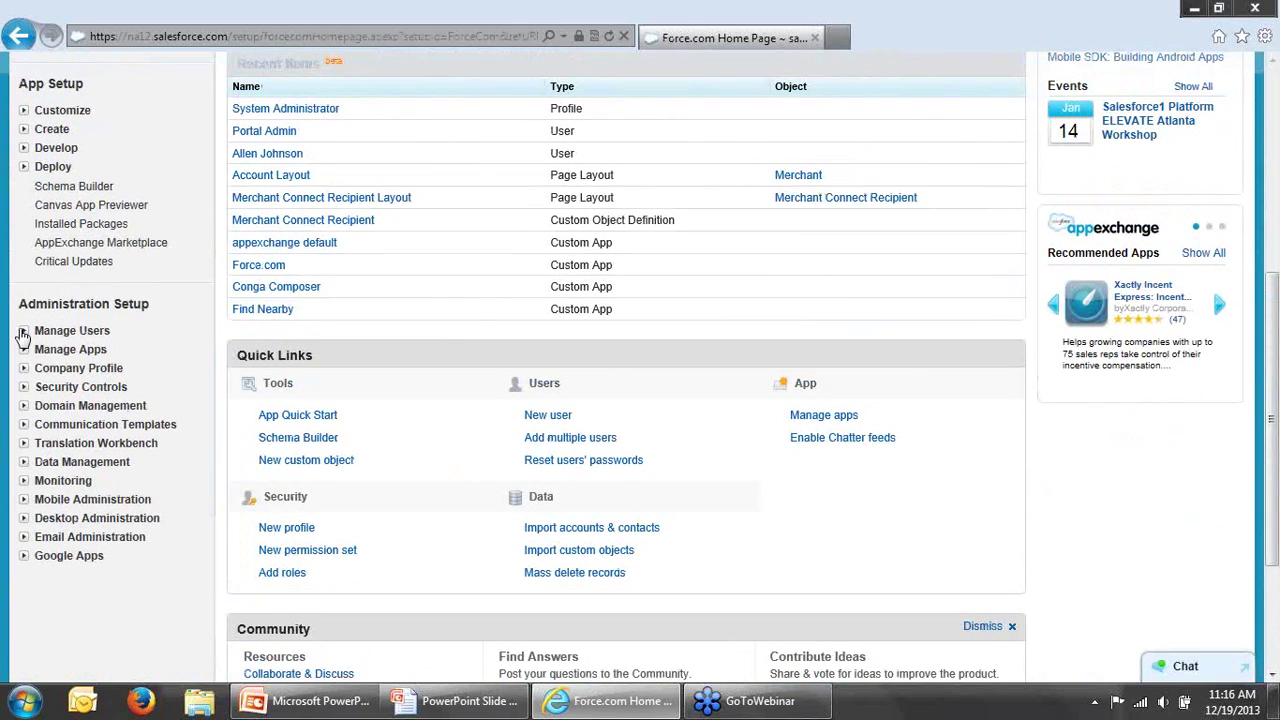
pyautogui.click(23, 331)
pyautogui.click(64, 352)
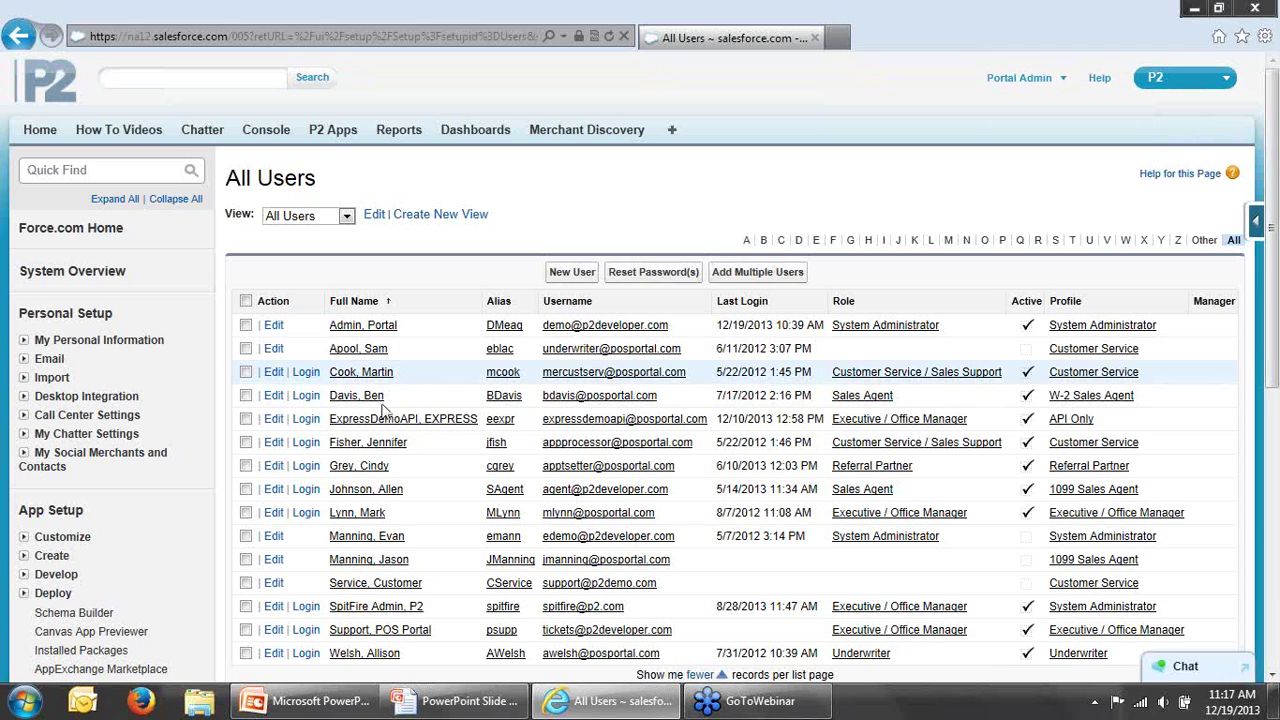
pyautogui.click(306, 466)
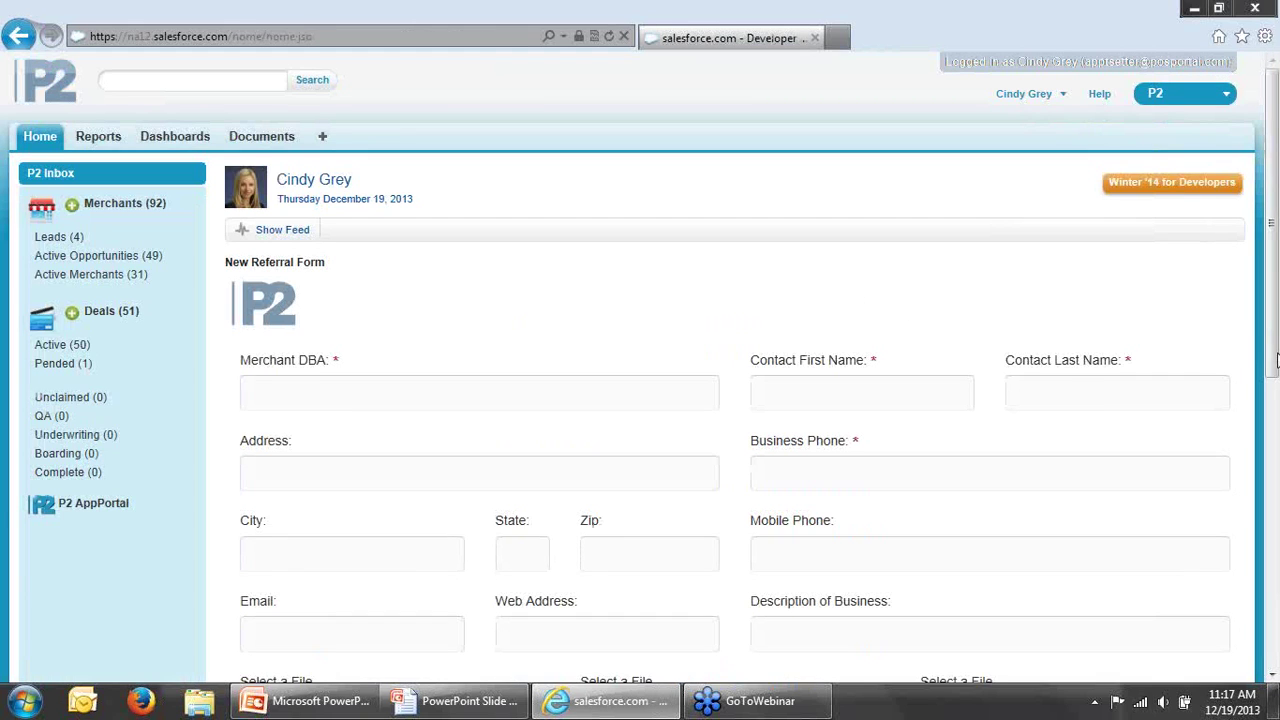
pyautogui.scroll(-3, 1277, 343)
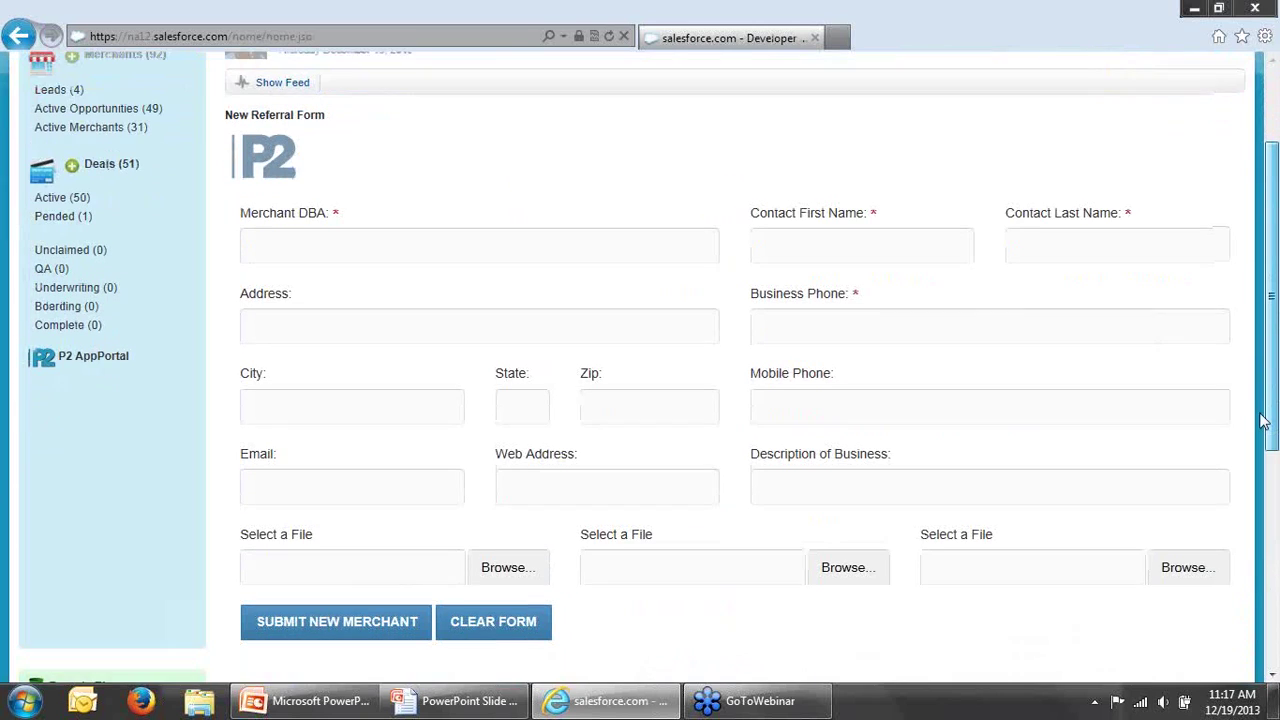
pyautogui.moveTo(1266, 420); pyautogui.dragTo(1268, 330)
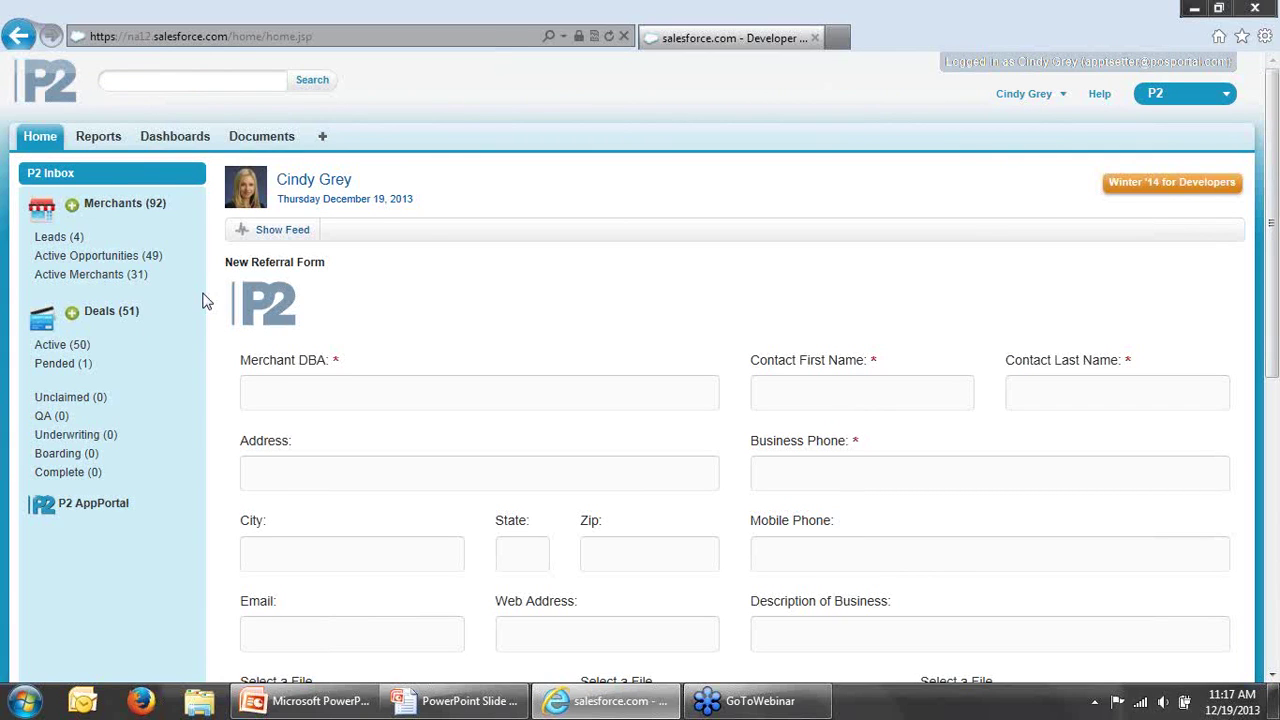
pyautogui.moveTo(1270, 326); pyautogui.dragTo(1270, 356)
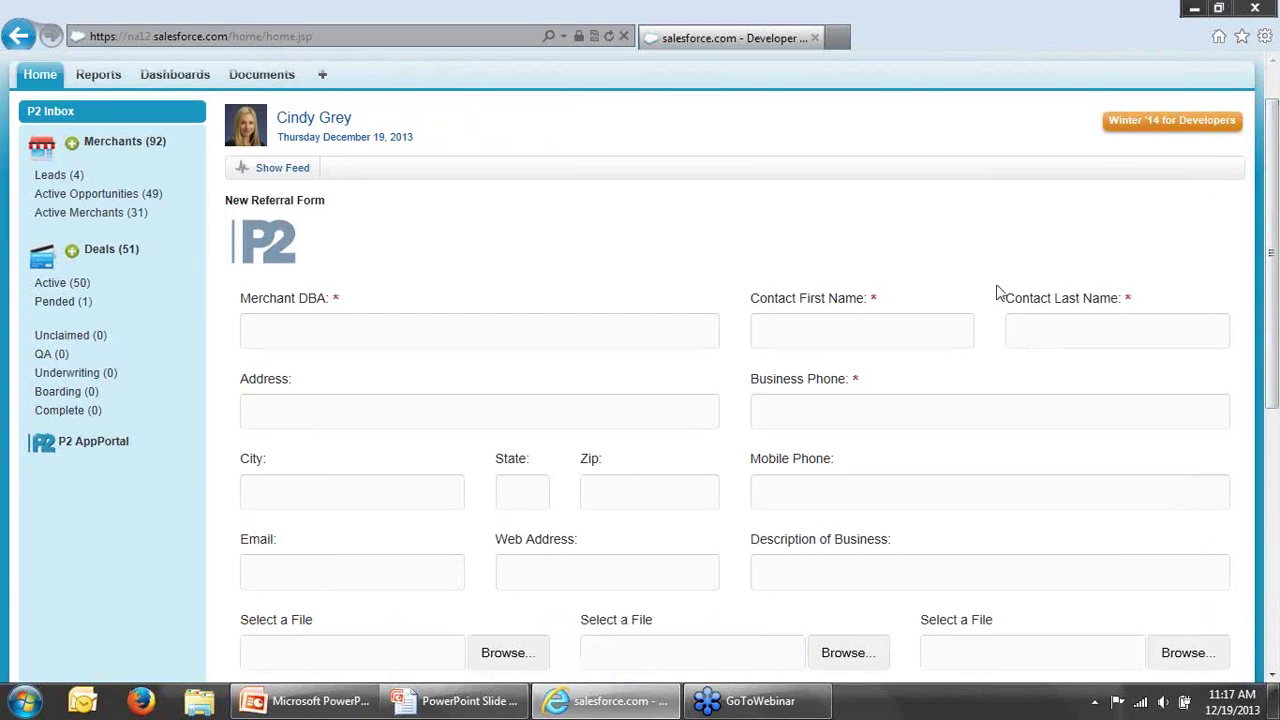
pyautogui.scroll(-1, 1096, 332)
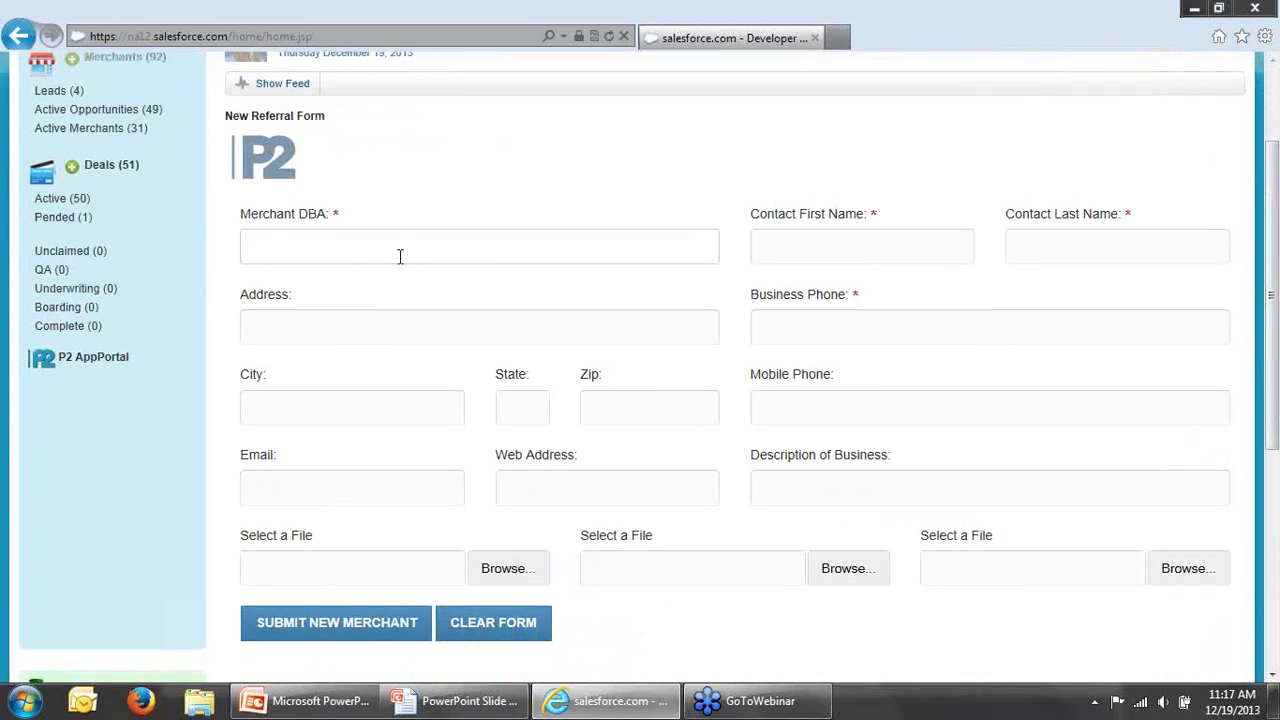
# Step: Enter A Slice of Life Pizza as business name, plus the contact's first and last name
pyautogui.click(400, 256)
pyautogui.click(400, 256)
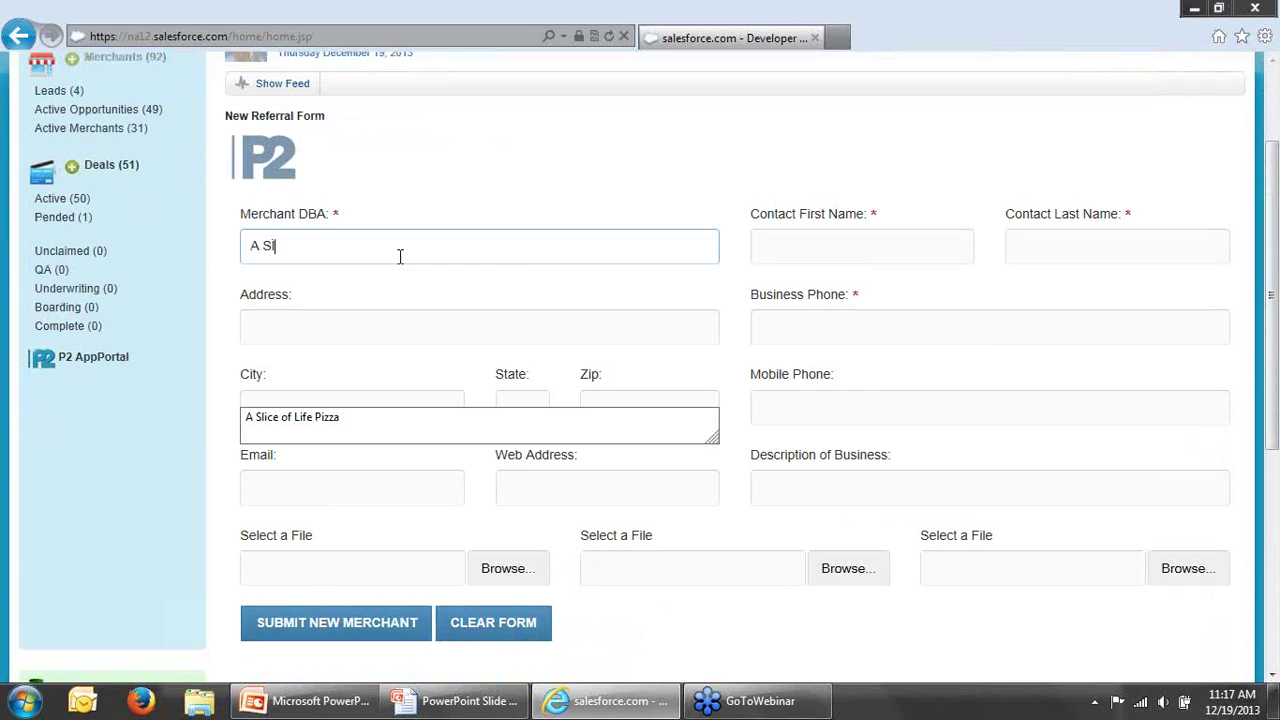
pyautogui.click(297, 420)
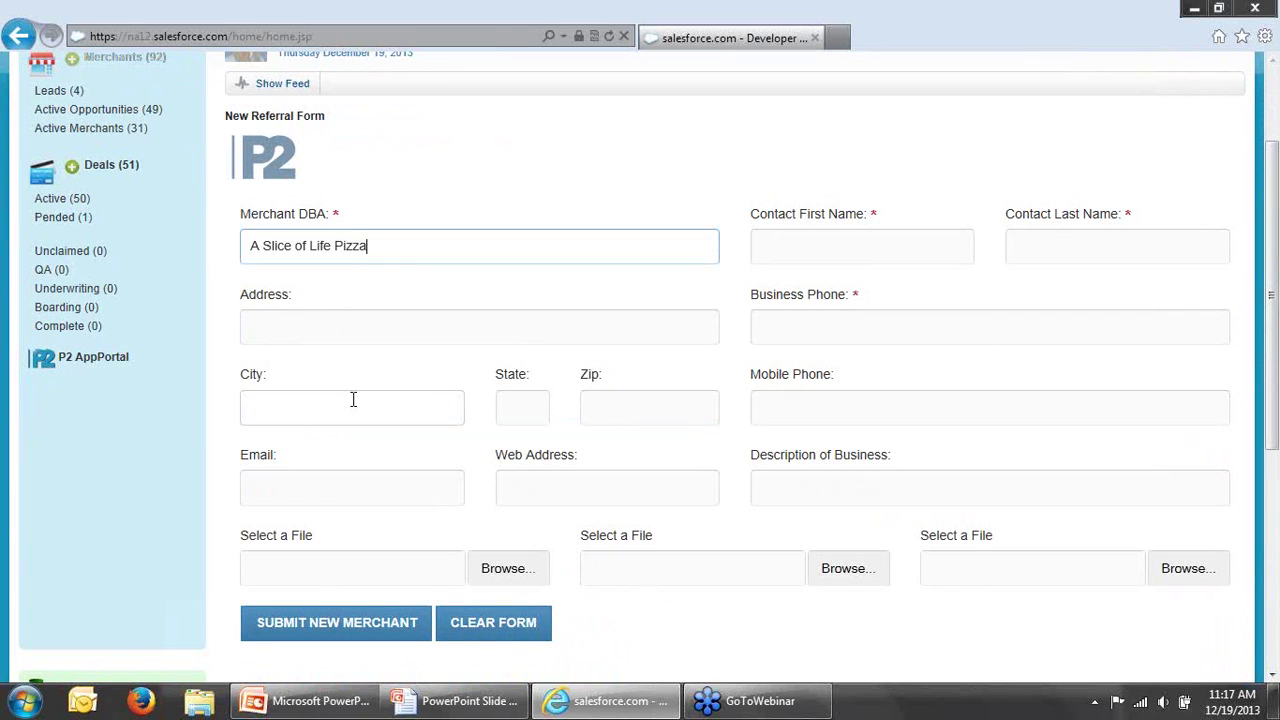
pyautogui.click(759, 251)
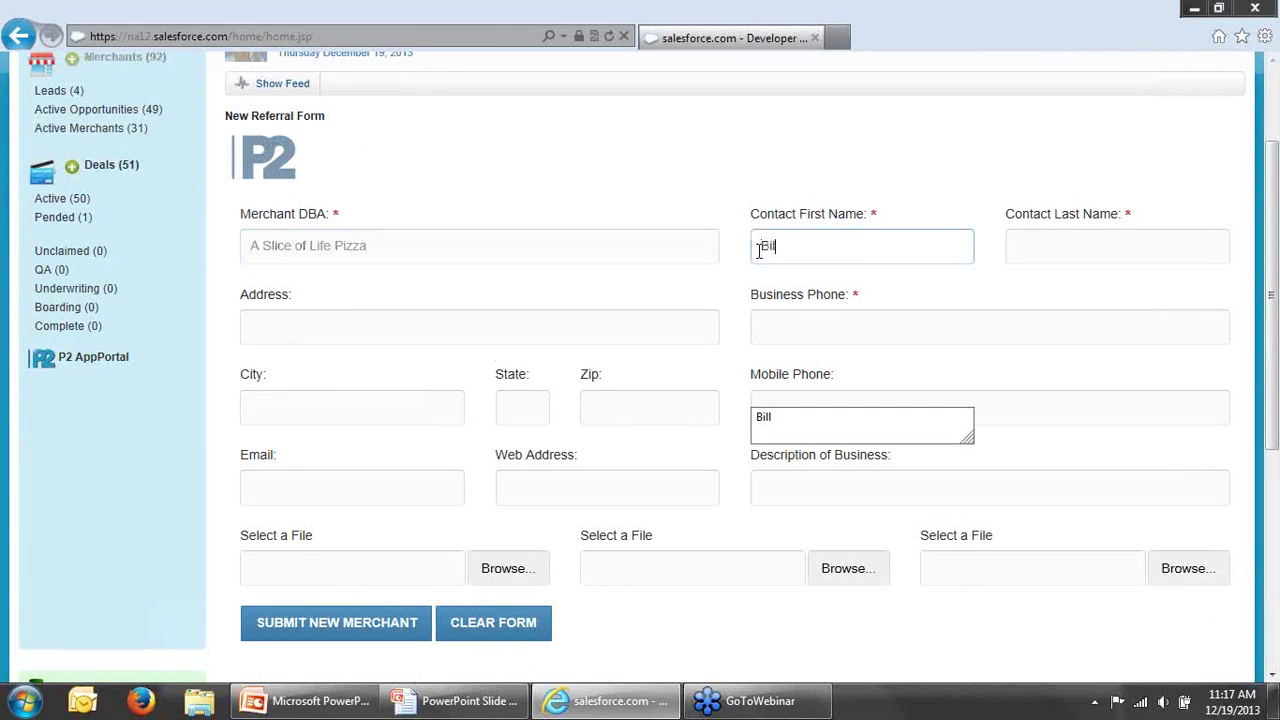
pyautogui.click(1045, 251)
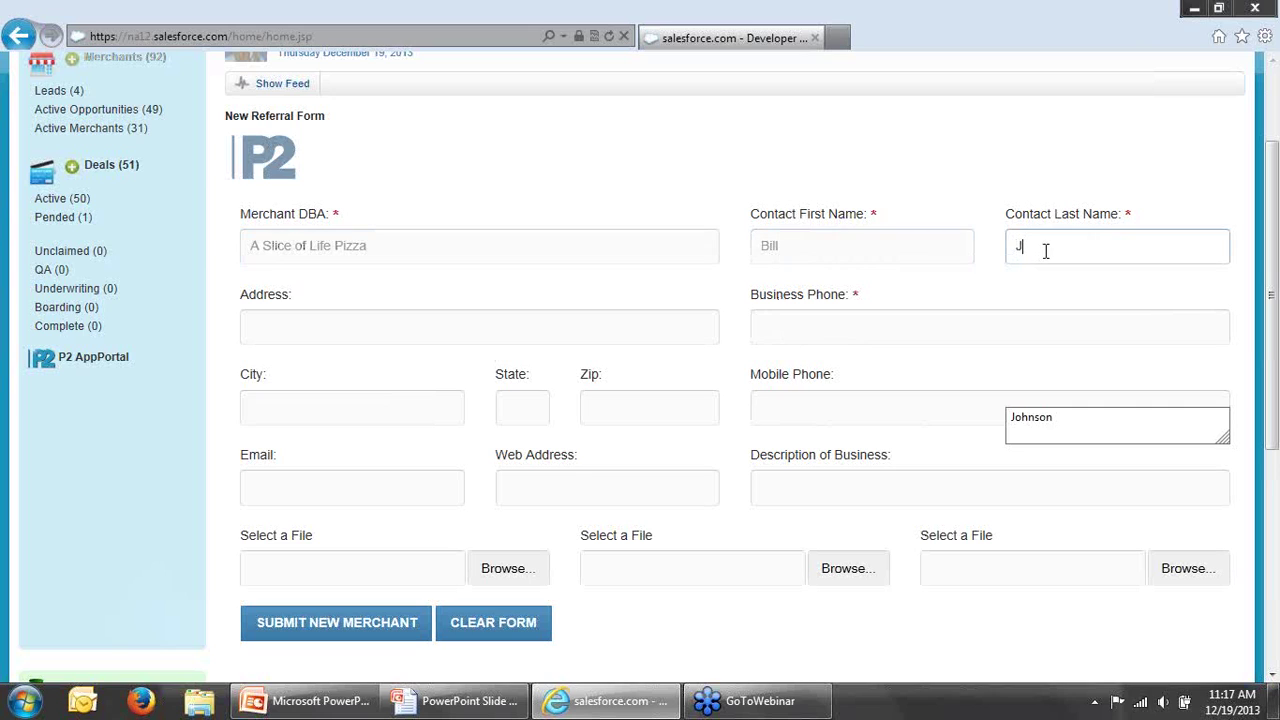
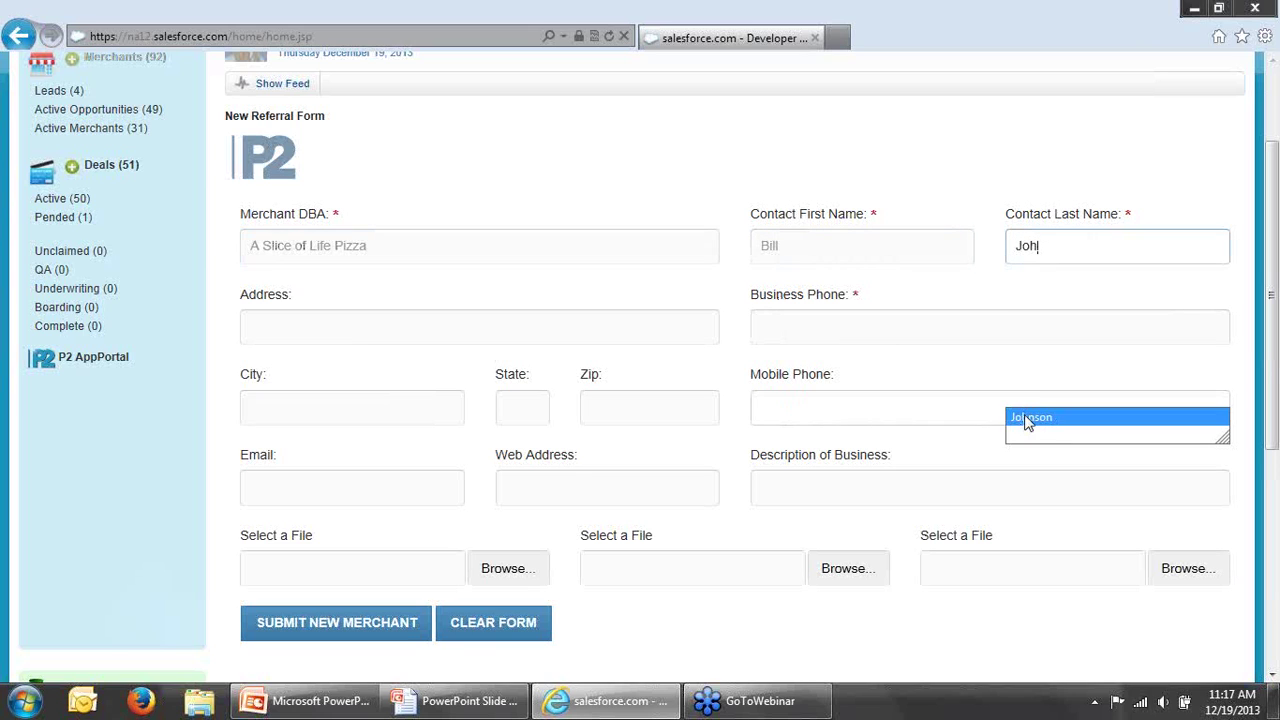
pyautogui.click(1020, 416)
# Step: Fill in the merchant's street address, business phone, city, state and zip code
pyautogui.click(527, 325)
pyautogui.write('123')
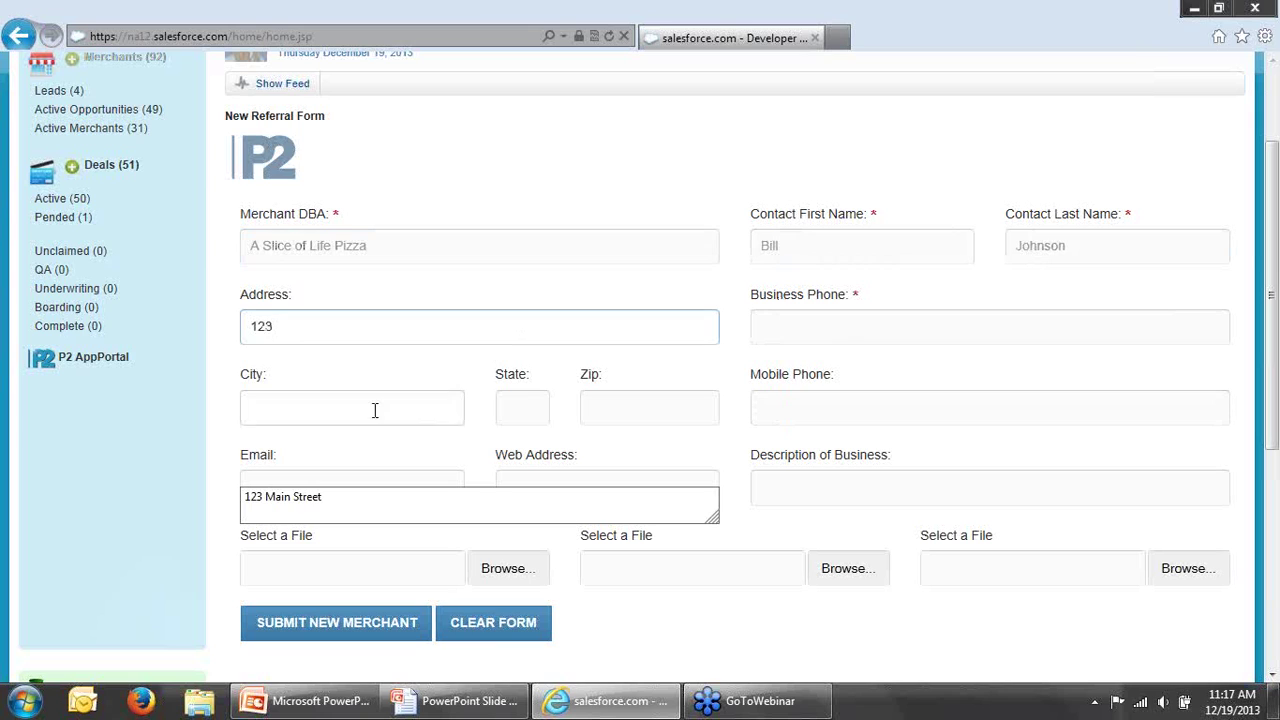
pyautogui.press('Escape')
pyautogui.write('Main Street')
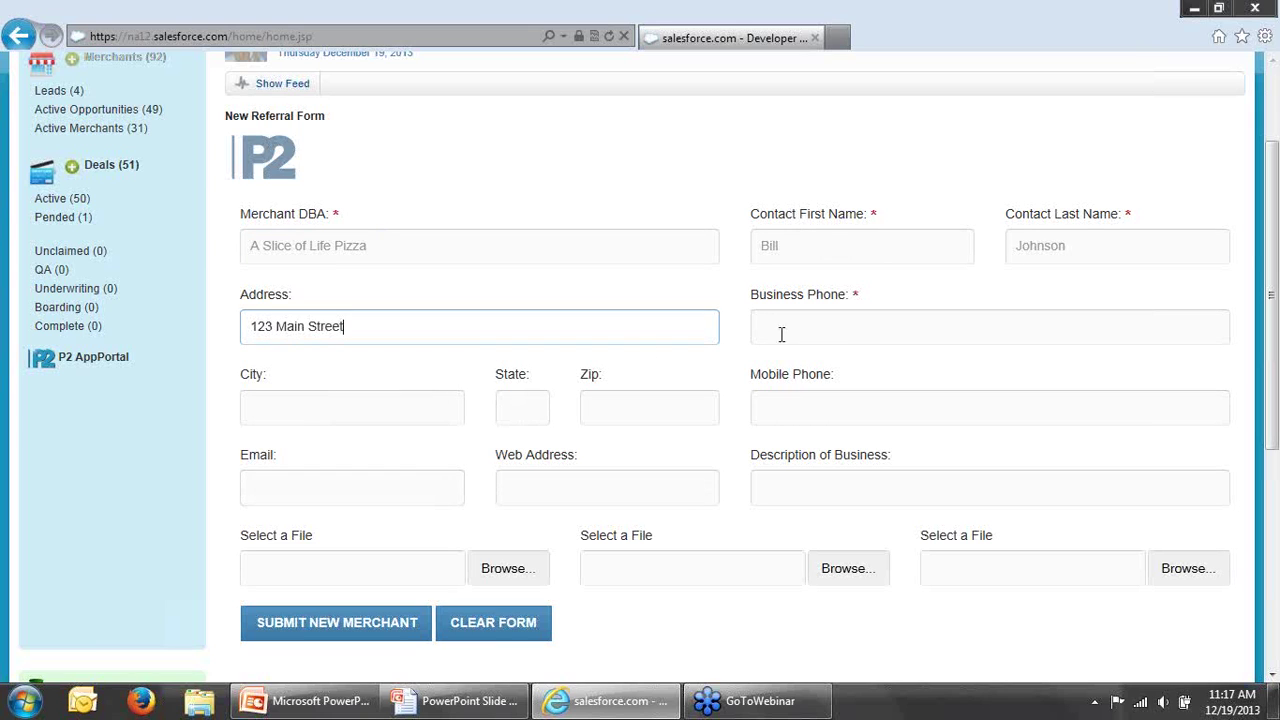
pyautogui.click(788, 330)
pyautogui.write('555) 123-4434')
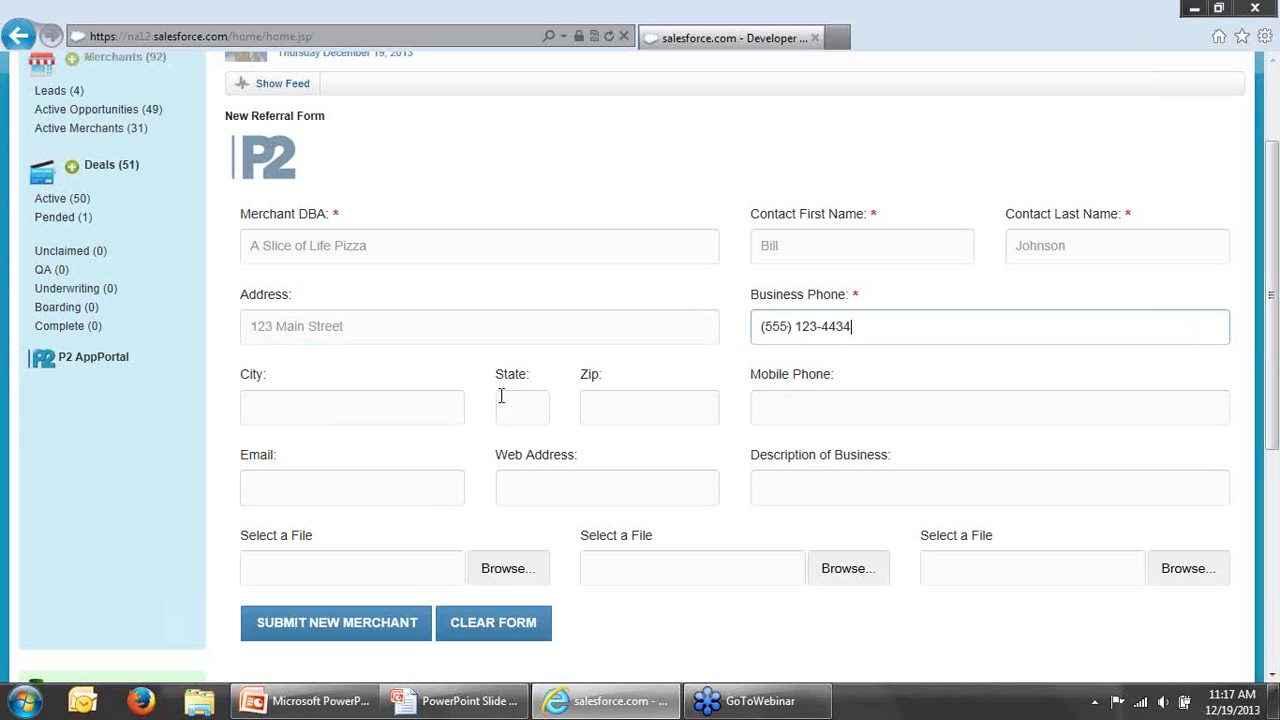
pyautogui.click(446, 397)
pyautogui.write('Sacrament')
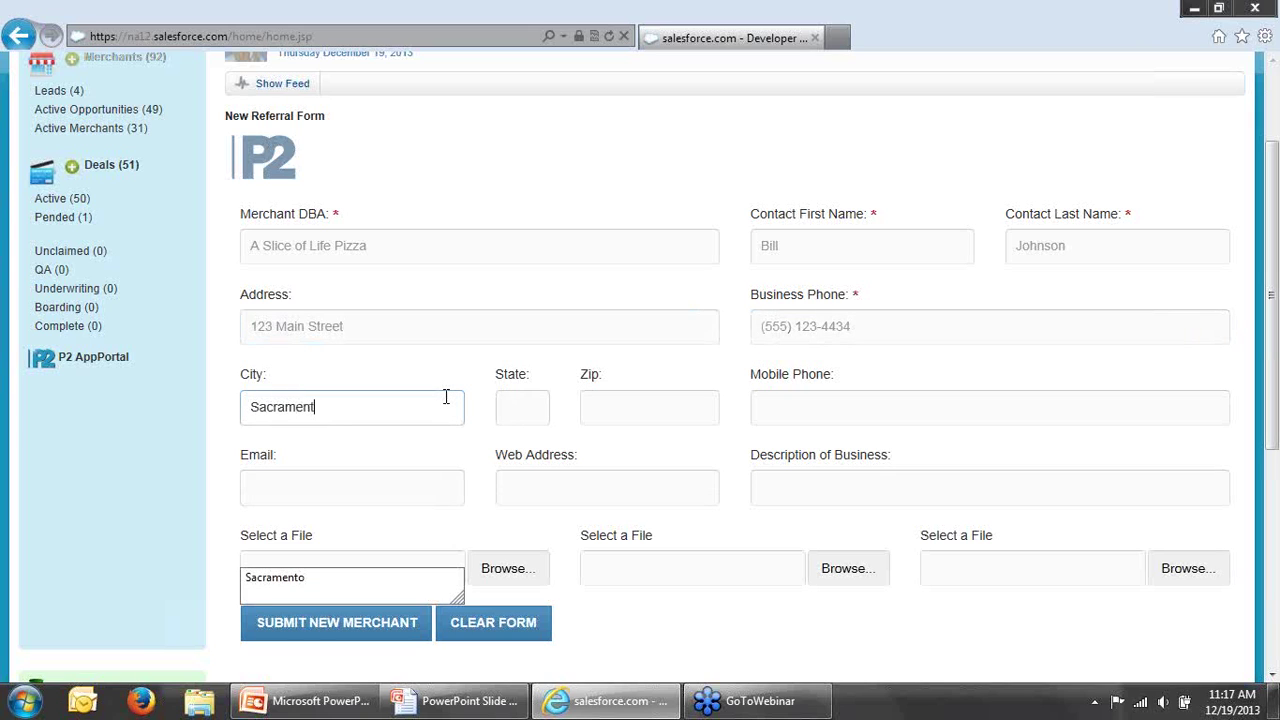
pyautogui.write('o')
pyautogui.press('Tab')
pyautogui.write('CA')
pyautogui.press('Tab')
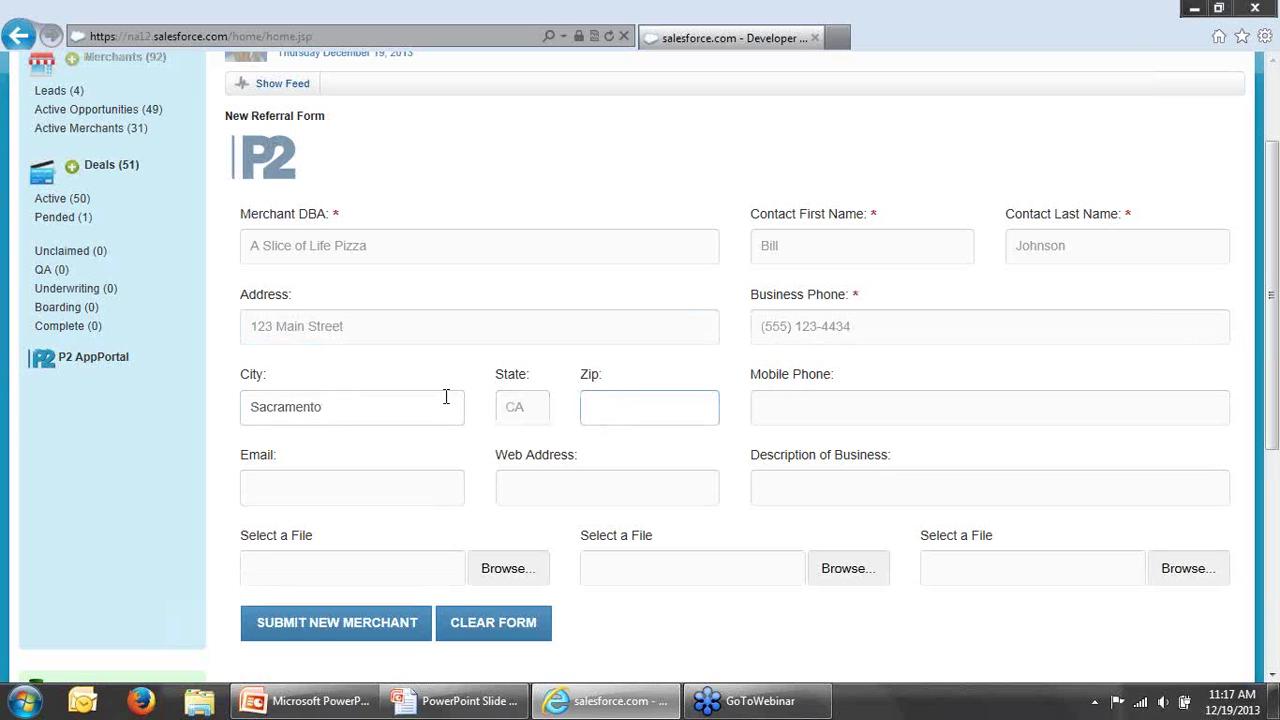
pyautogui.write('95834')
pyautogui.click(352, 488)
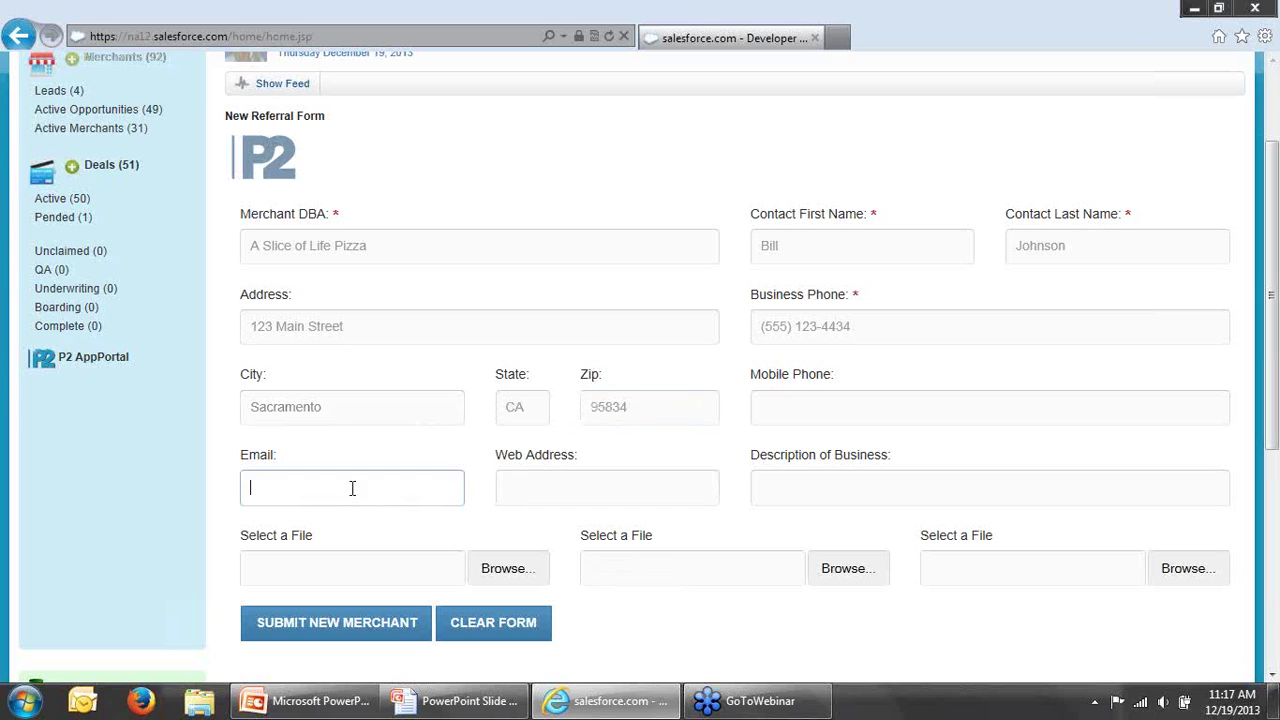
pyautogui.click(358, 500)
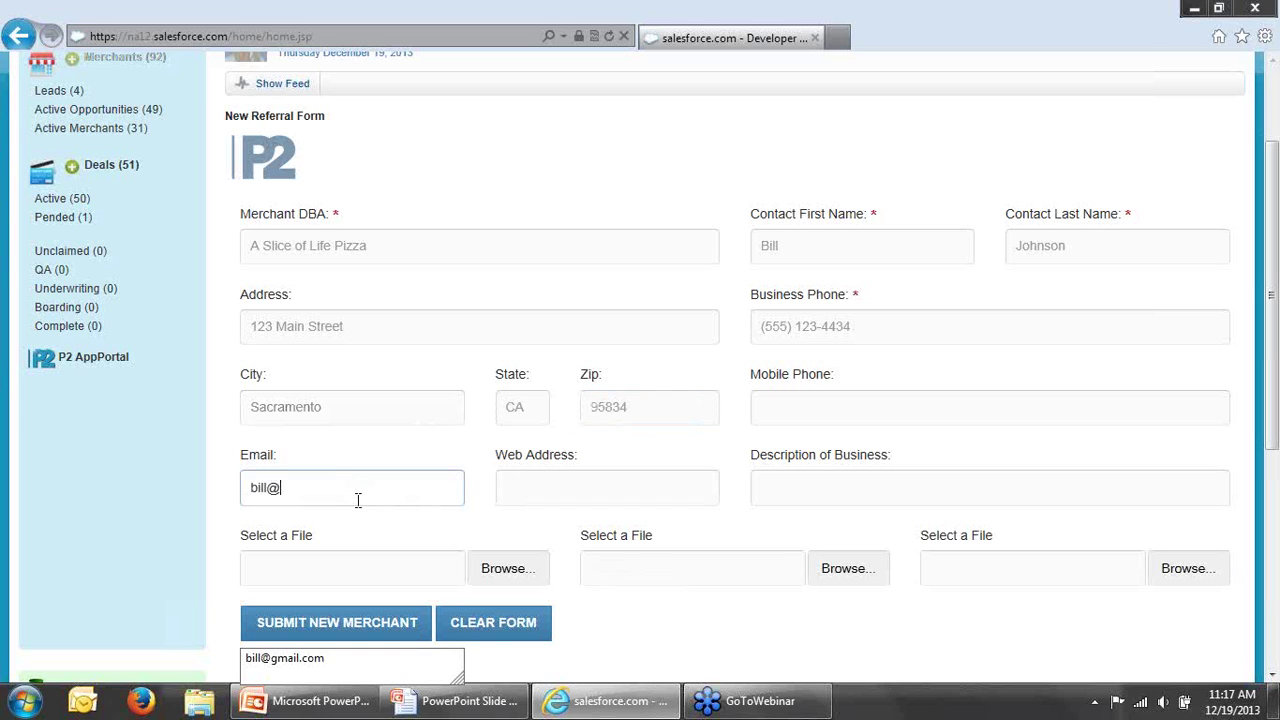
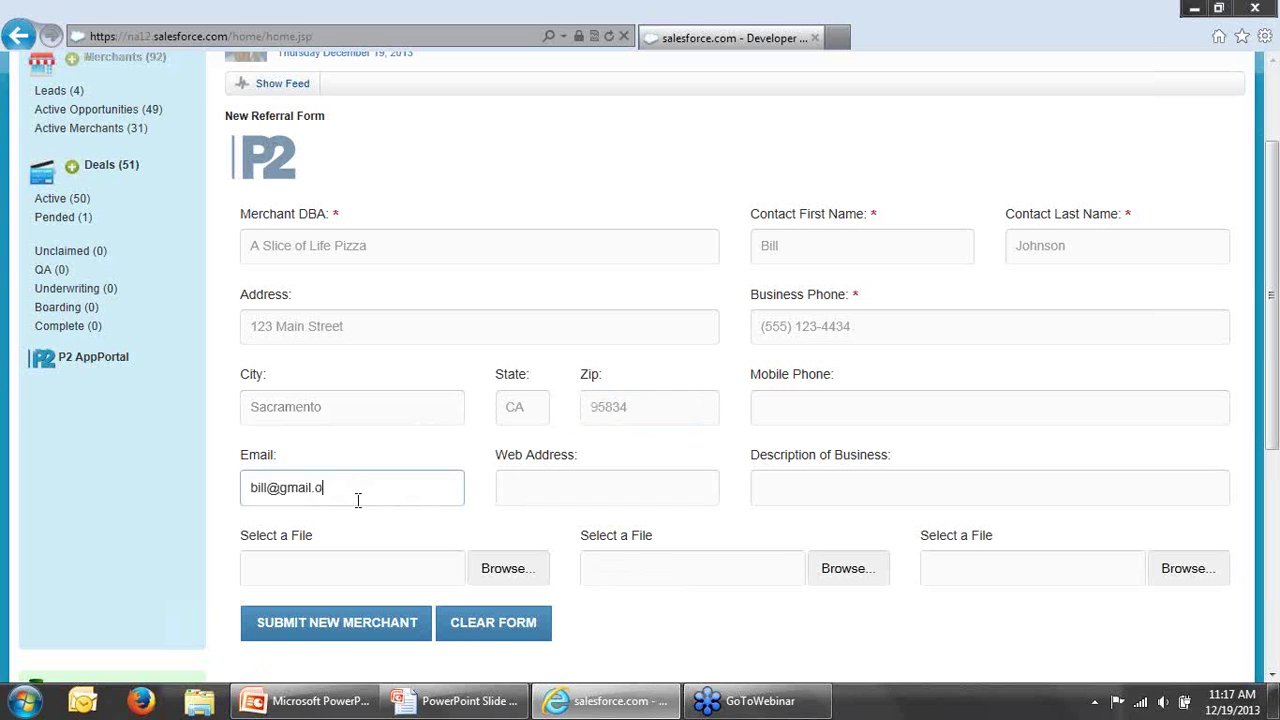
pyautogui.press('Tab')
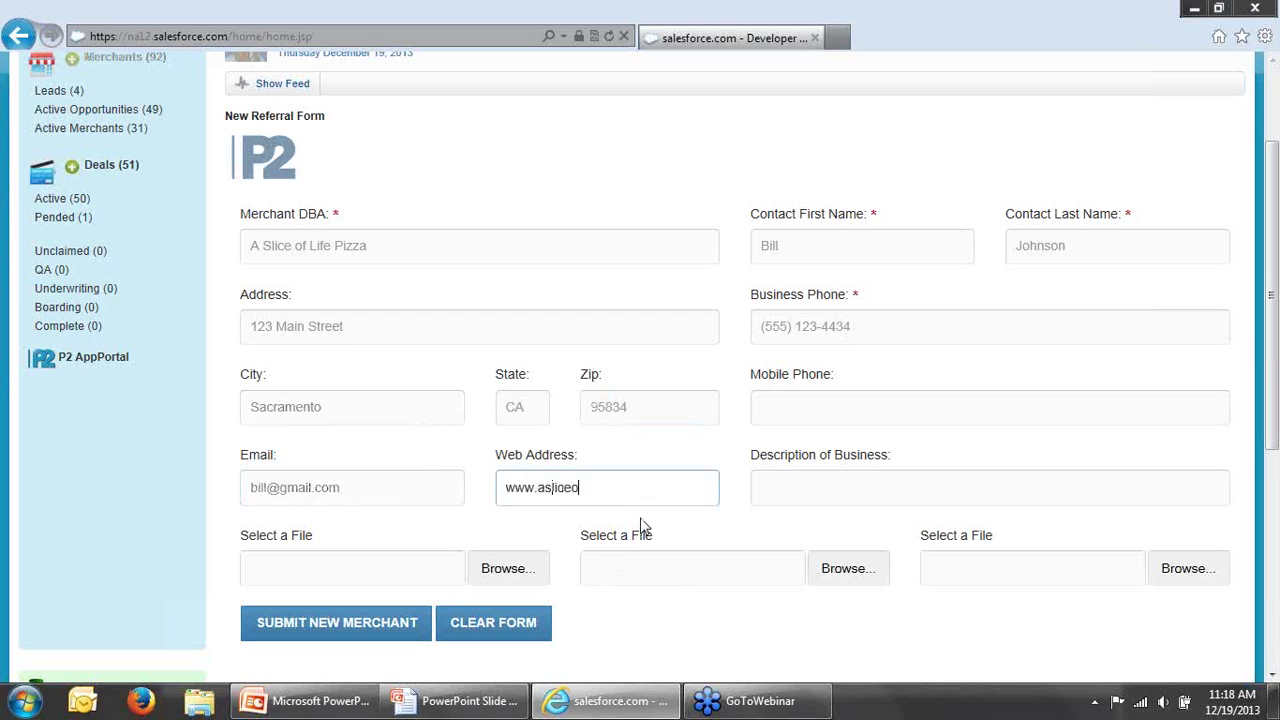
pyautogui.write('www.asliceoflifepizza.com')
pyautogui.press('Tab')
pyautogui.write('R')
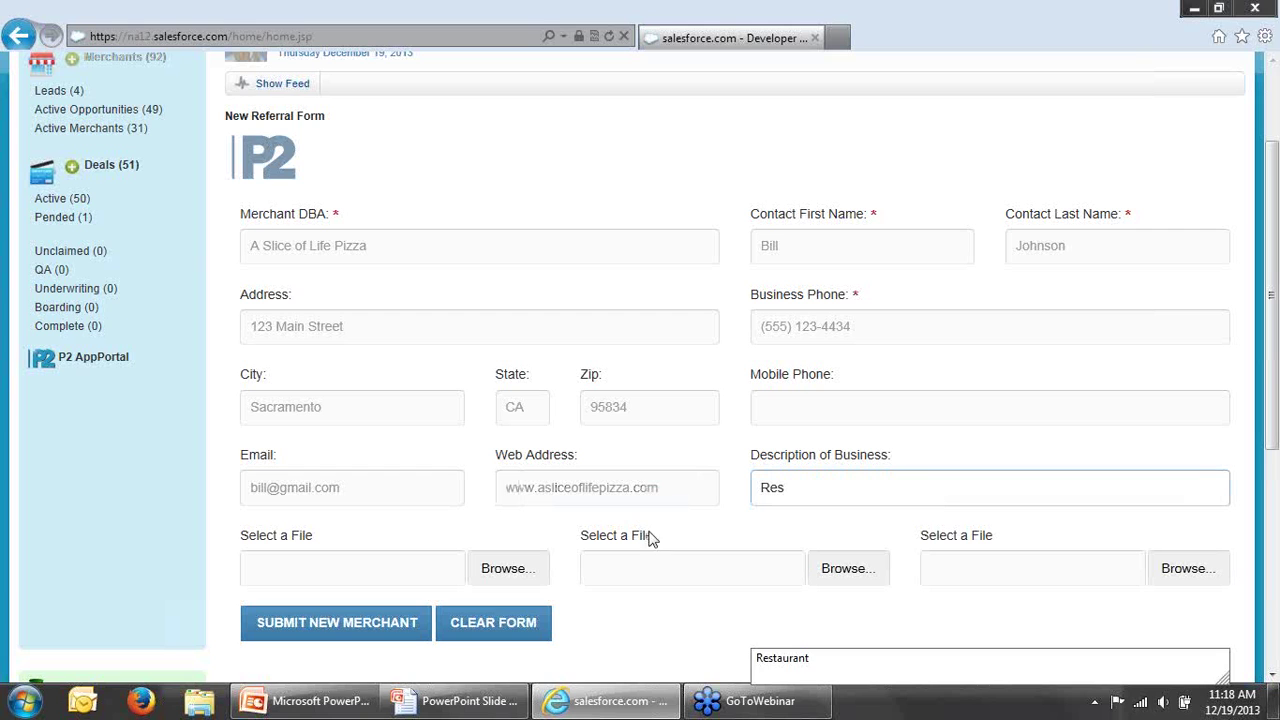
pyautogui.click(780, 658)
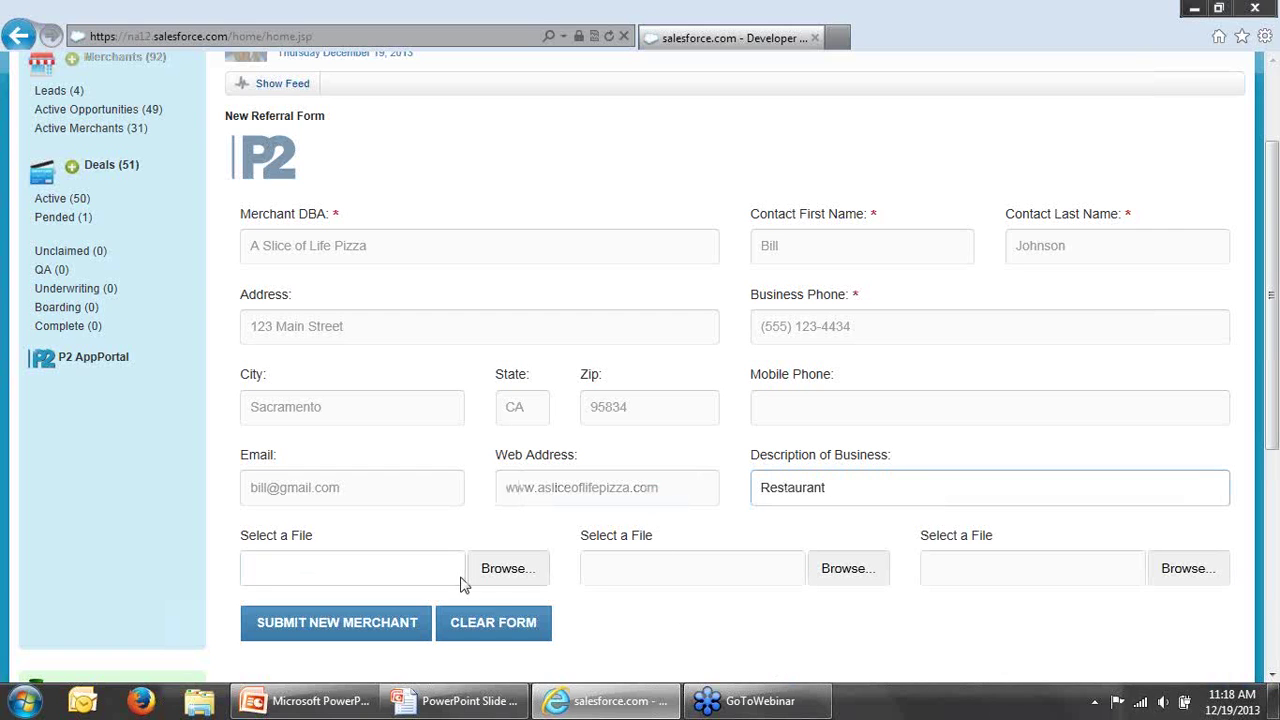
pyautogui.click(505, 570)
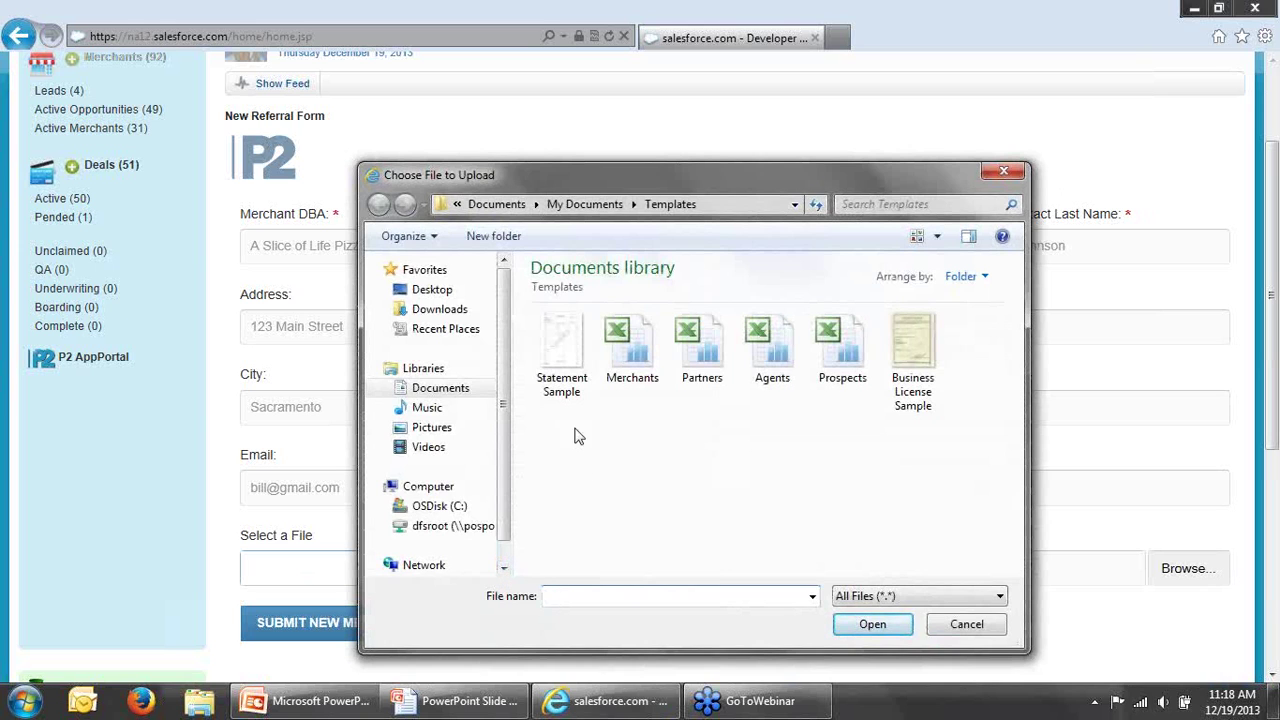
# Step: Attach the Statement Sample and Business License Sample files to the referral
pyautogui.doubleClick(560, 352)
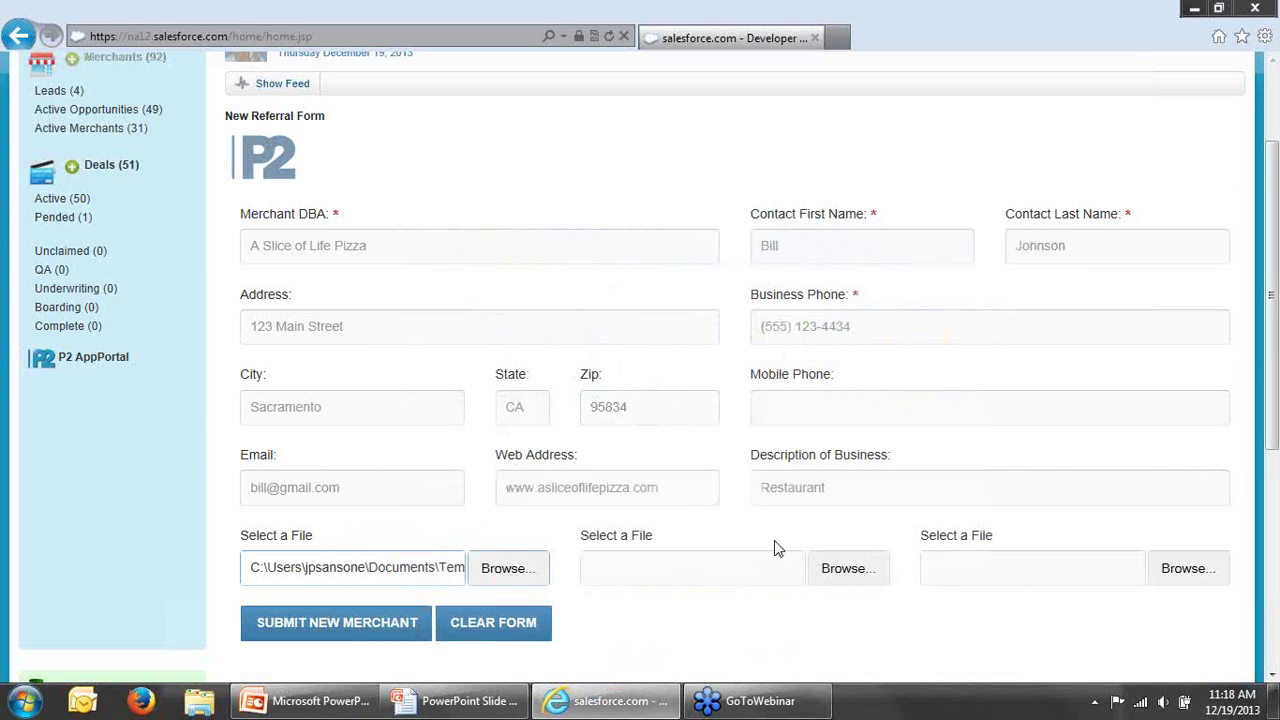
pyautogui.click(829, 568)
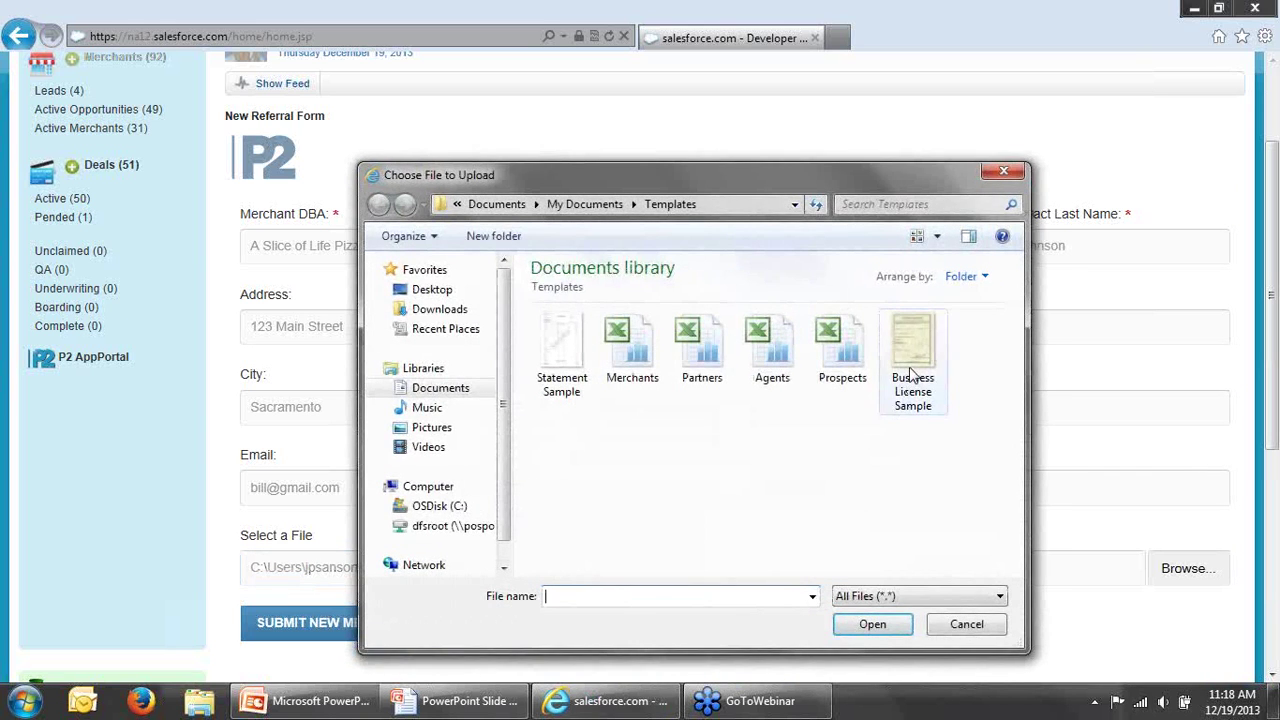
pyautogui.doubleClick(912, 380)
pyautogui.scroll(-1, 1277, 425)
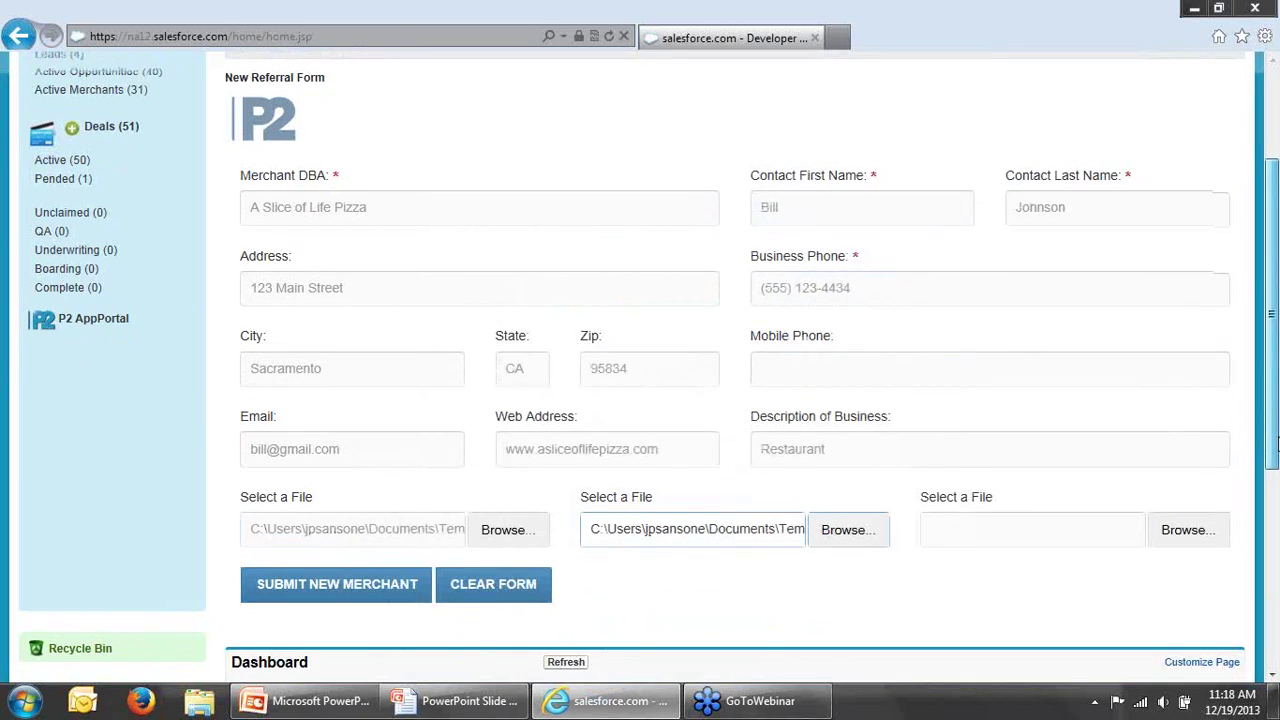
pyautogui.scroll(1, 1277, 425)
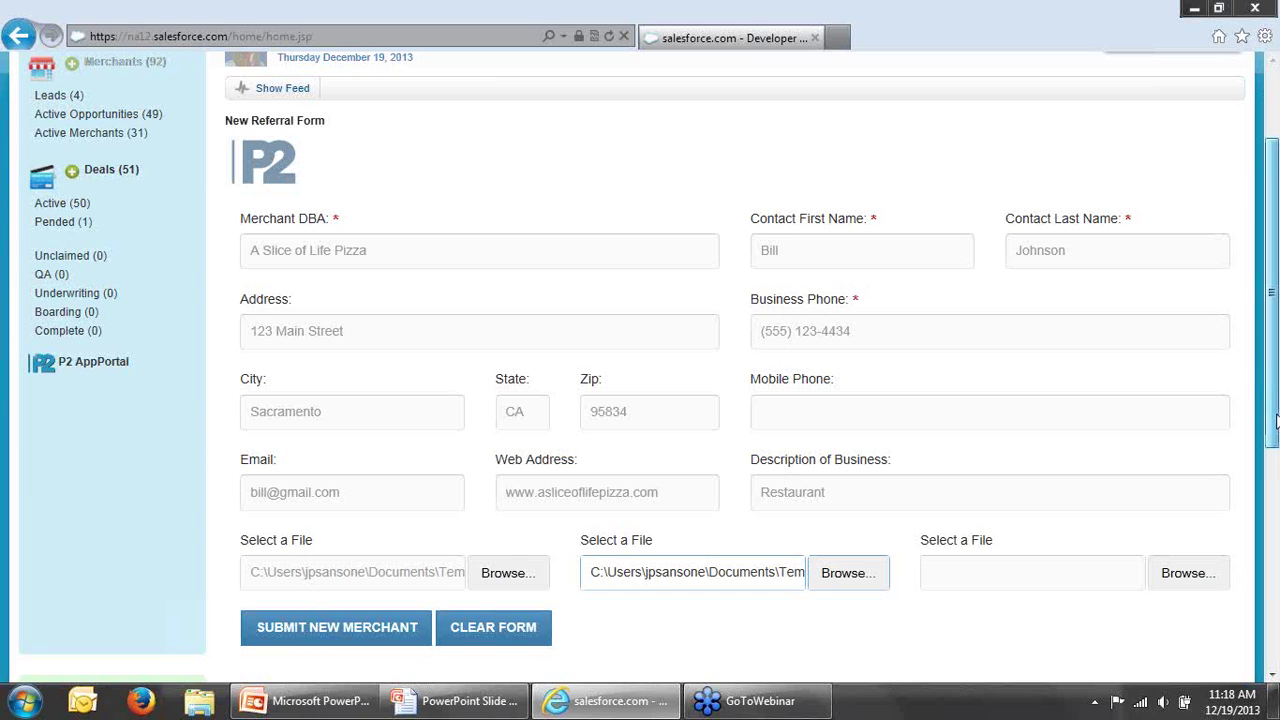
pyautogui.scroll(1, 1277, 425)
pyautogui.scroll(-1, 1276, 425)
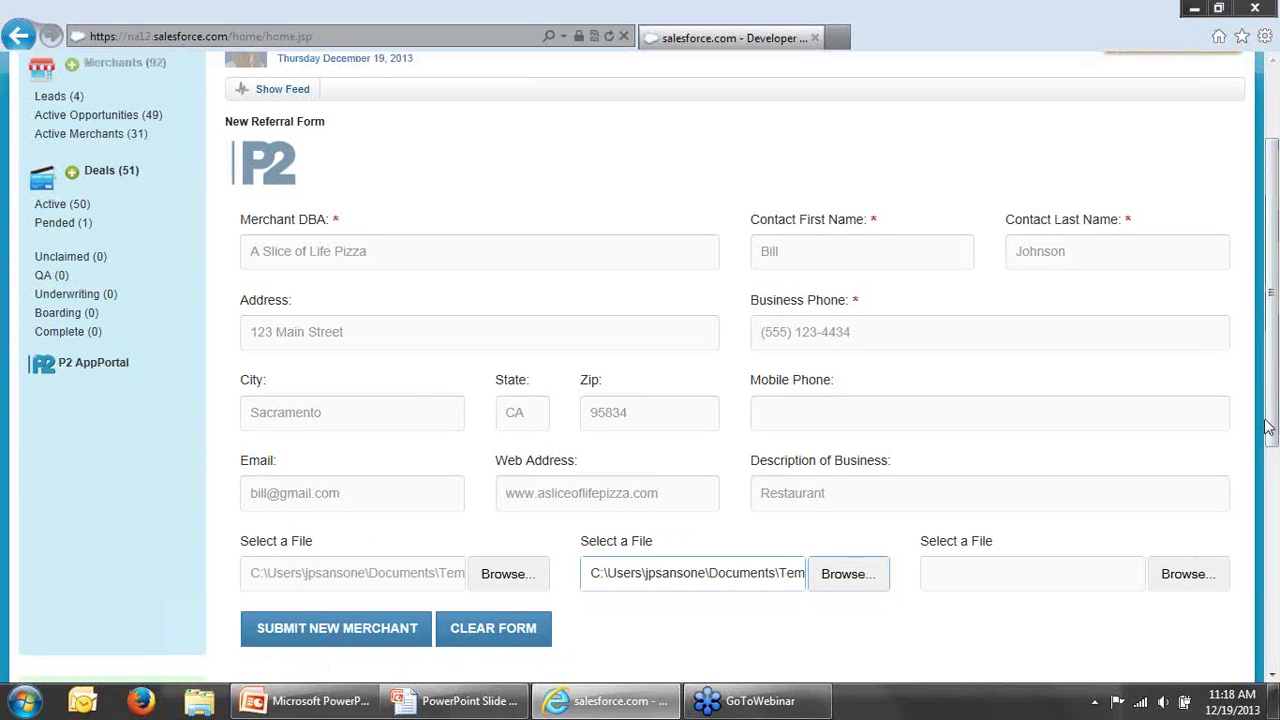
# Step: Submit the new merchant referral and view the Leads list
pyautogui.click(412, 628)
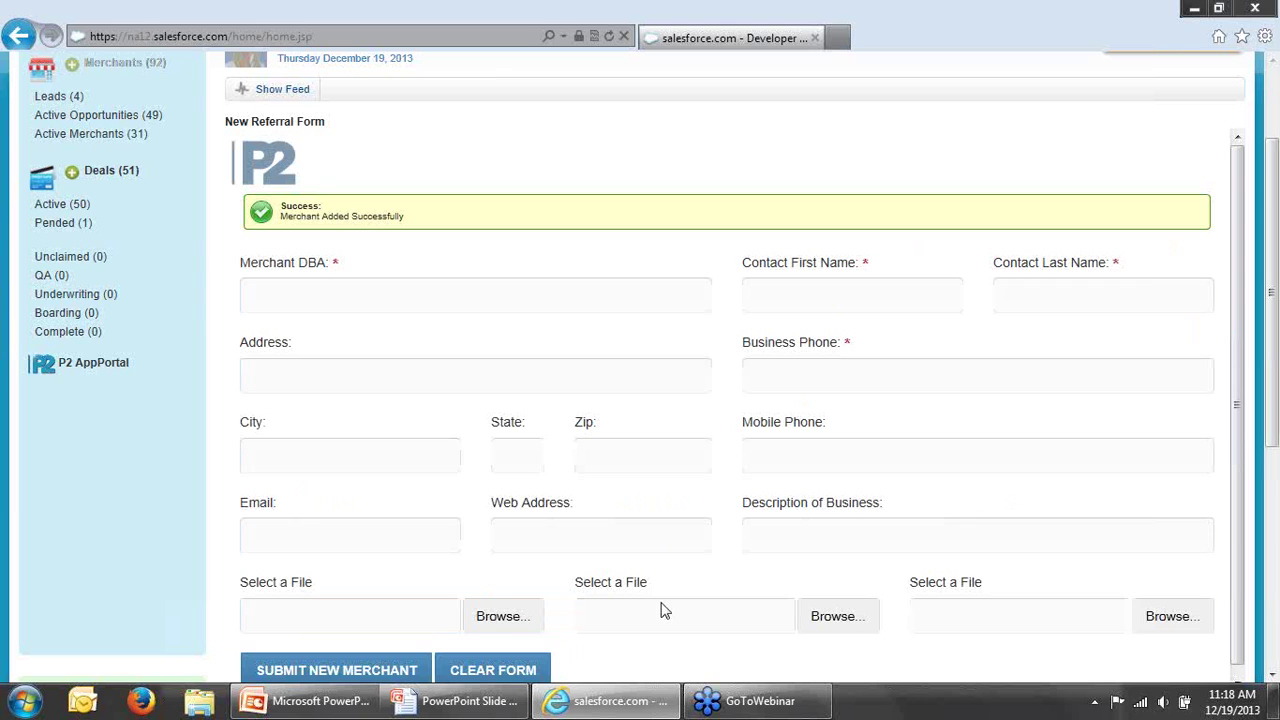
pyautogui.scroll(2, 1275, 405)
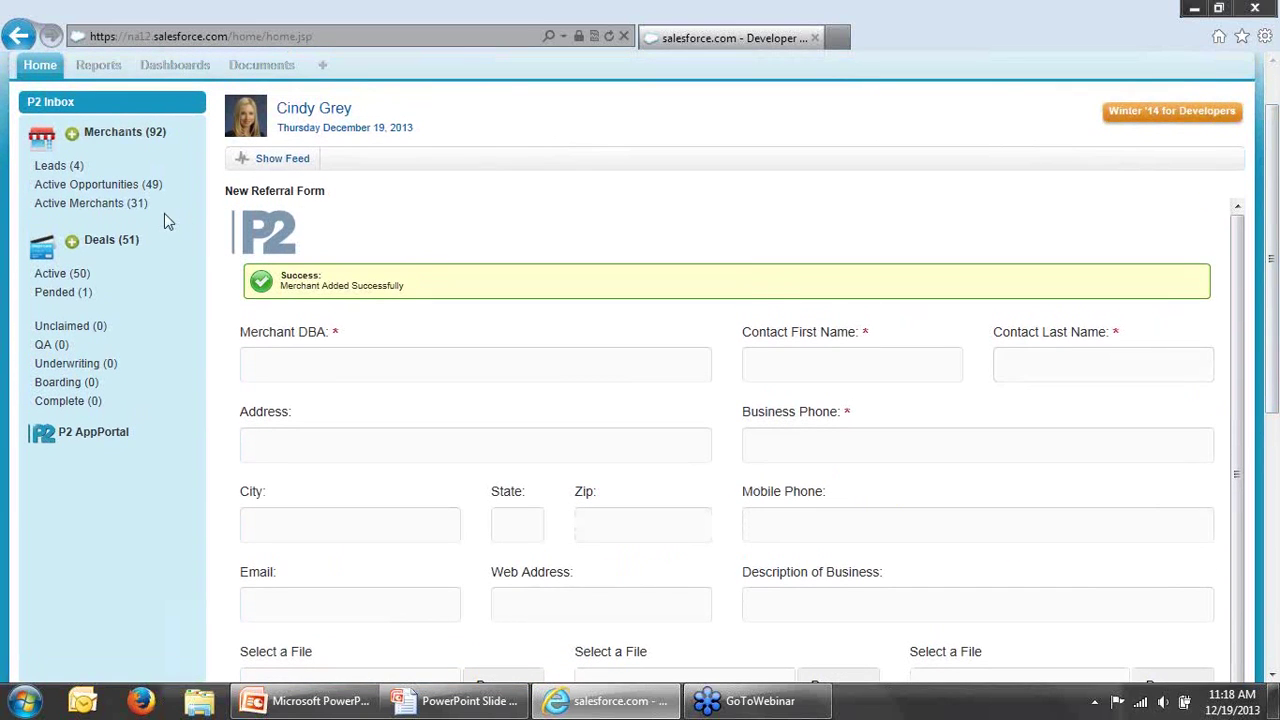
pyautogui.click(70, 170)
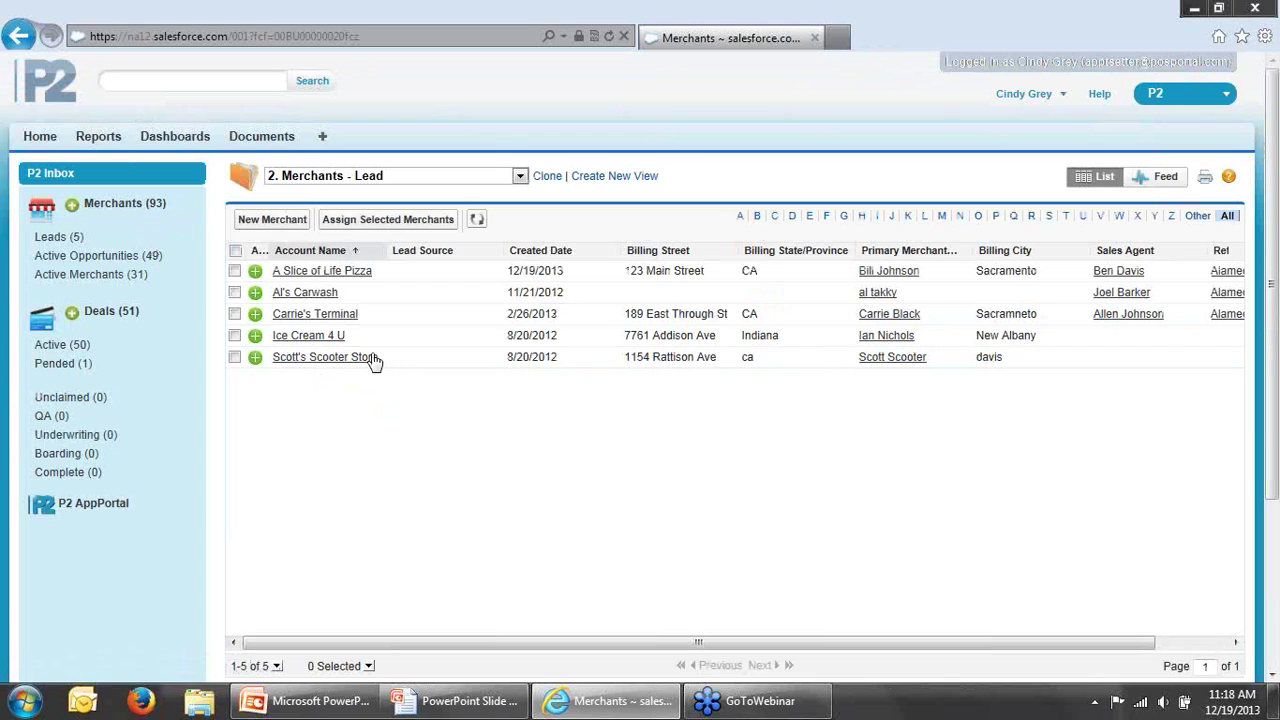
# Step: Open A Slice of Life Pizza's record and view its Business License Sample.gif attachment
pyautogui.click(344, 273)
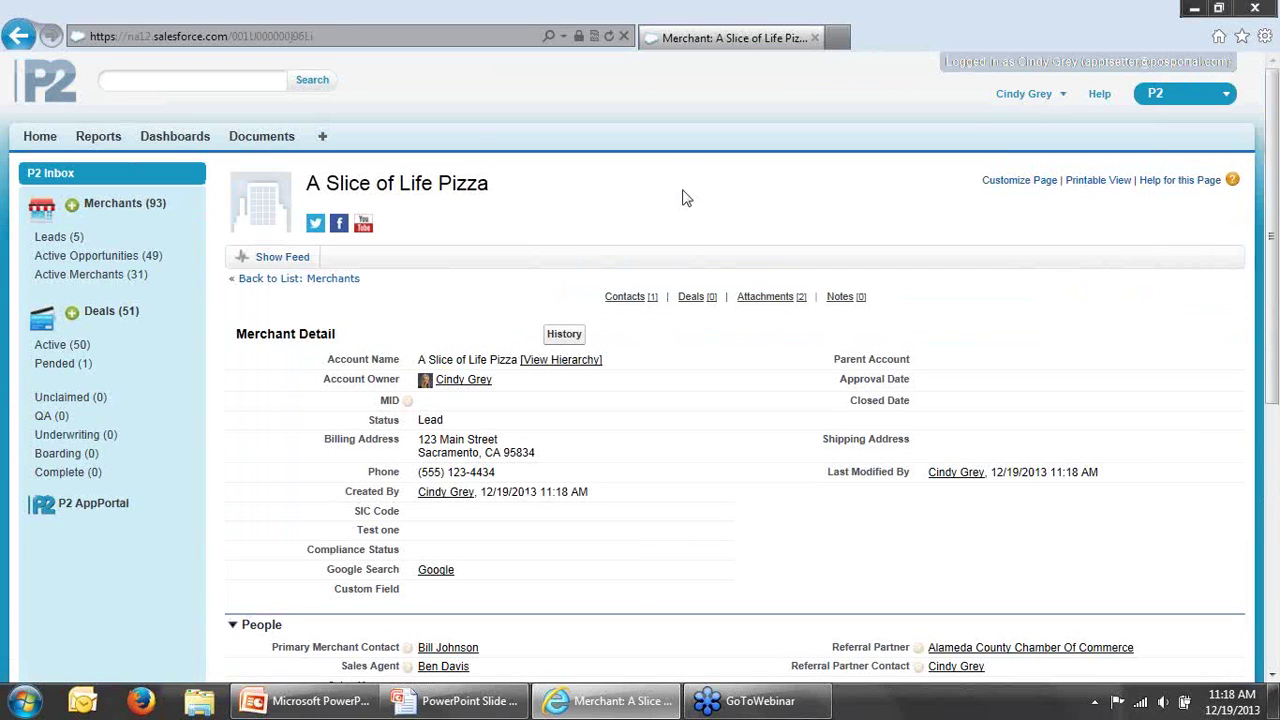
pyautogui.scroll(-3, 677, 197)
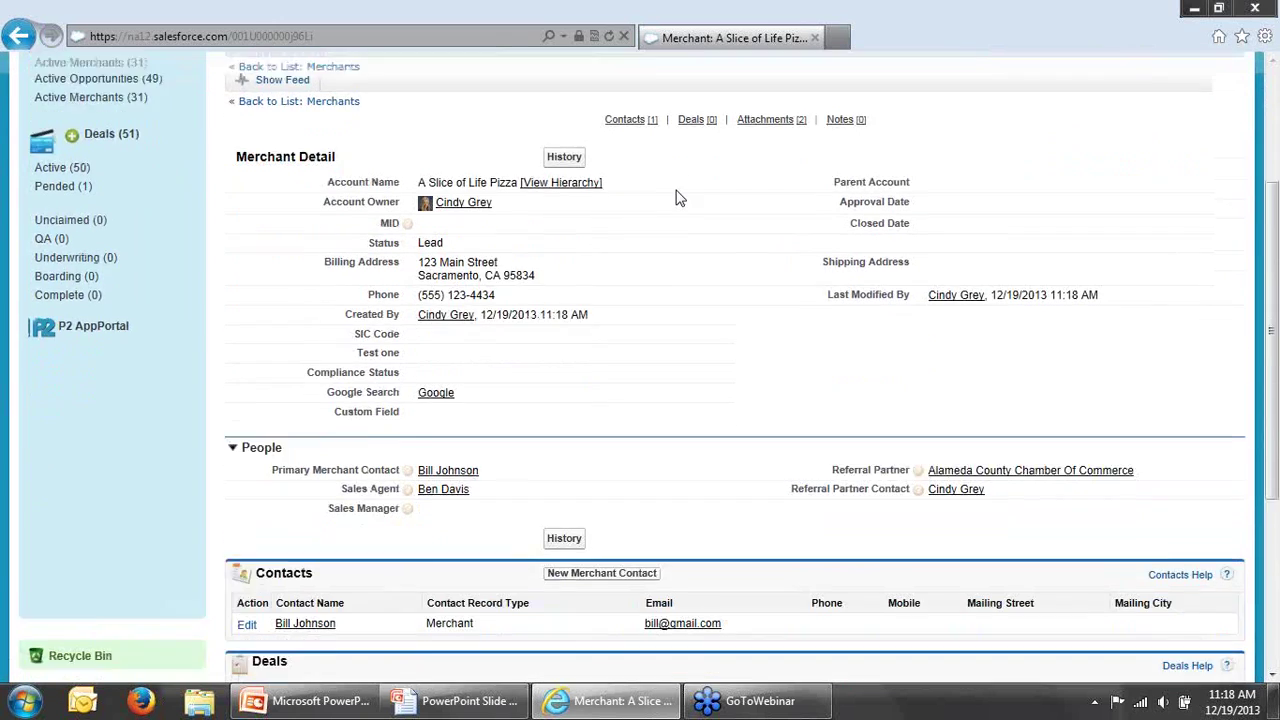
pyautogui.scroll(-3, 677, 197)
pyautogui.scroll(1, 671, 200)
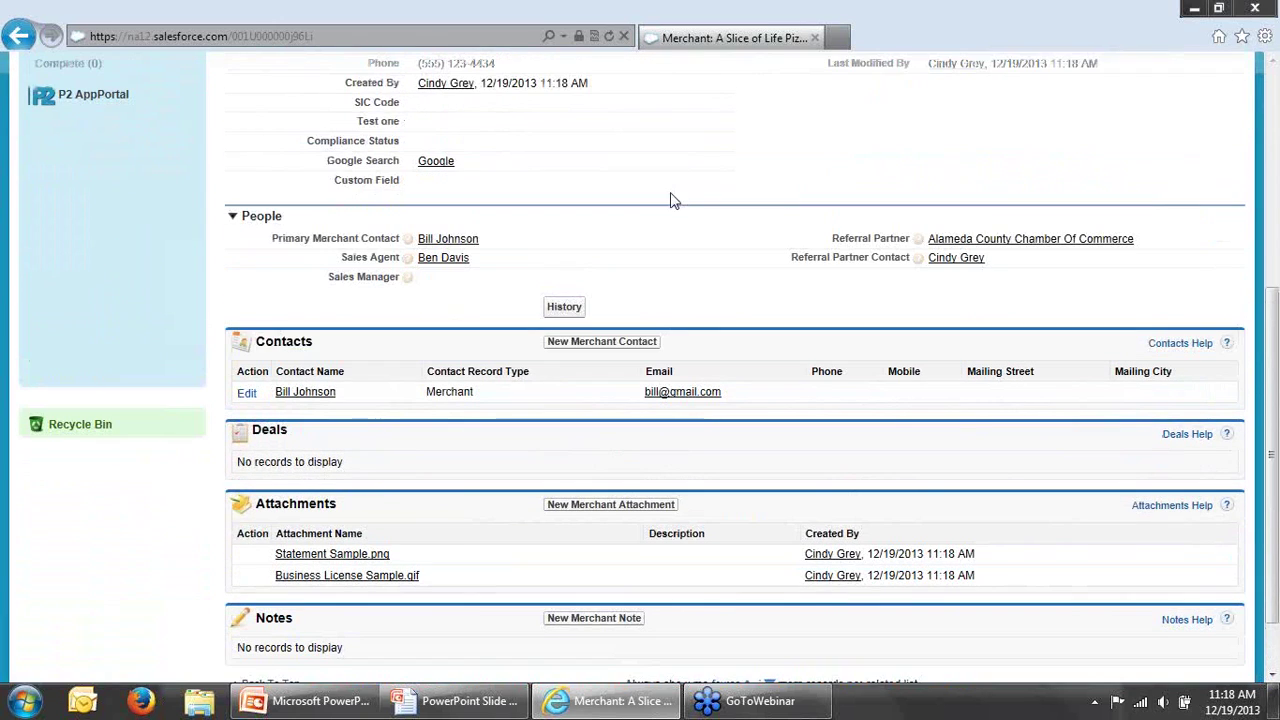
pyautogui.click(292, 578)
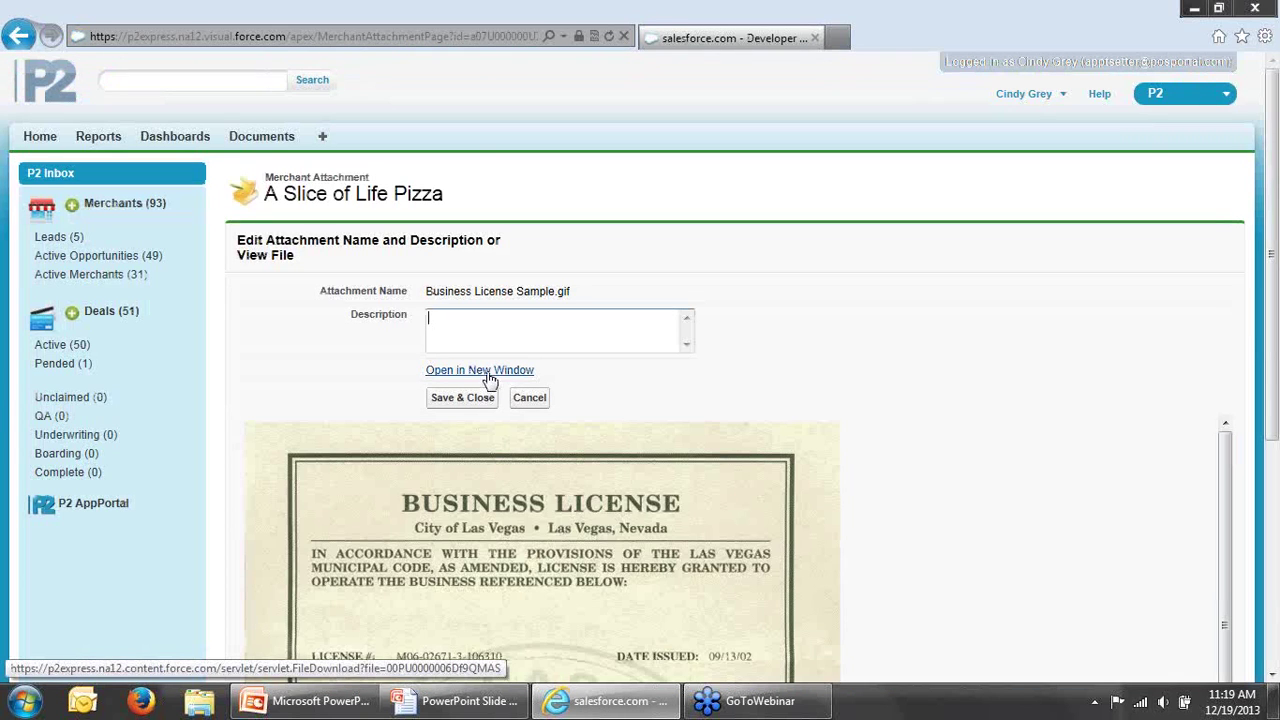
# Step: View the license full-size in a new tab, close it, and return to the merchant record
pyautogui.click(484, 372)
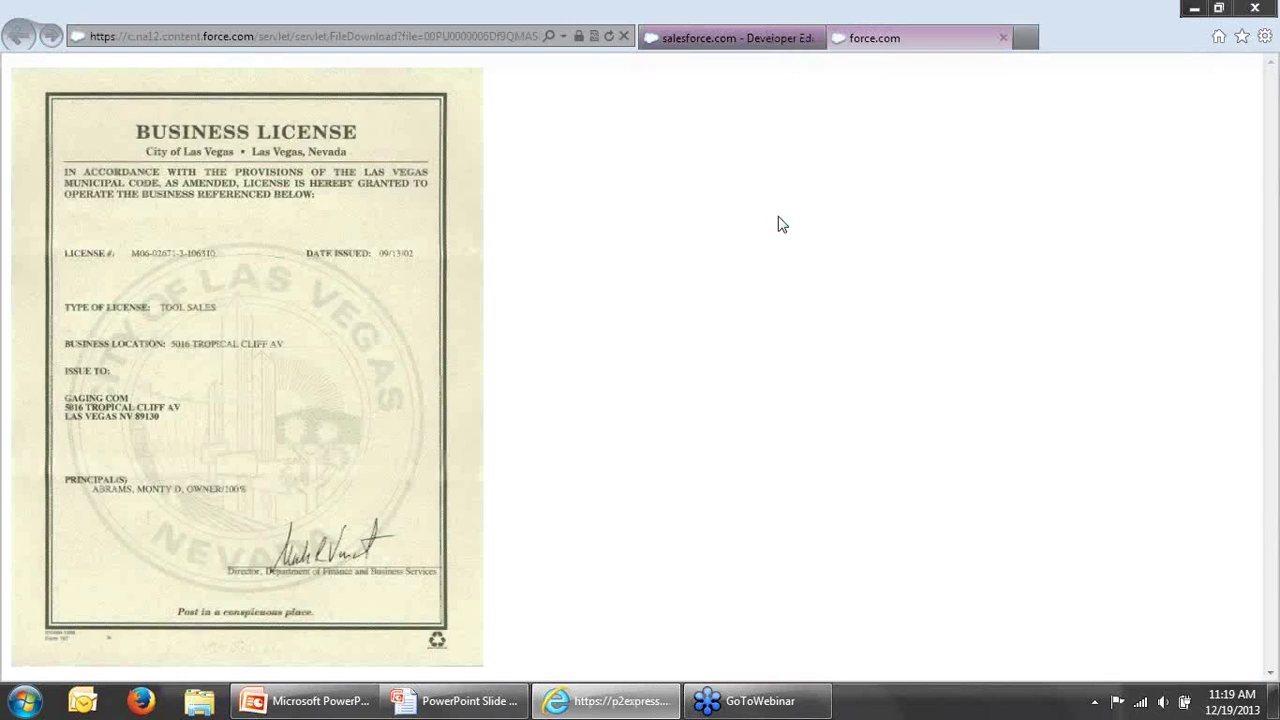
pyautogui.click(1003, 38)
pyautogui.click(19, 40)
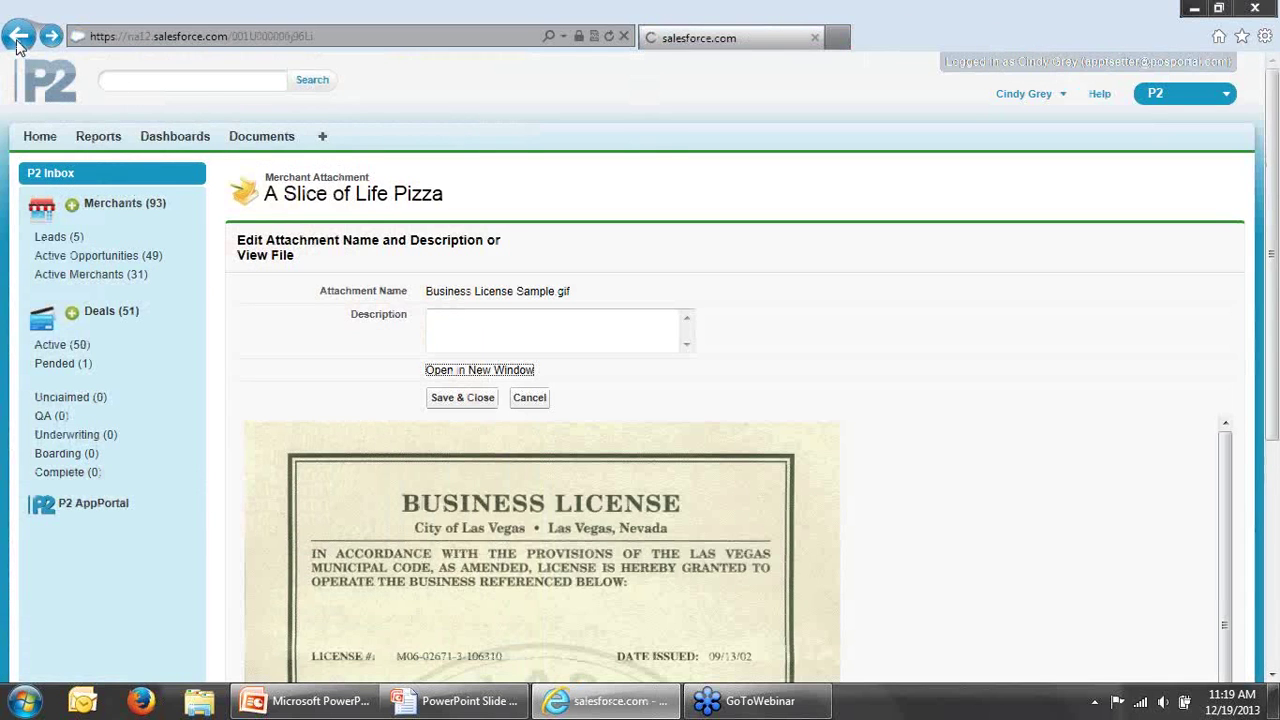
pyautogui.moveTo(1277, 428); pyautogui.dragTo(1277, 296)
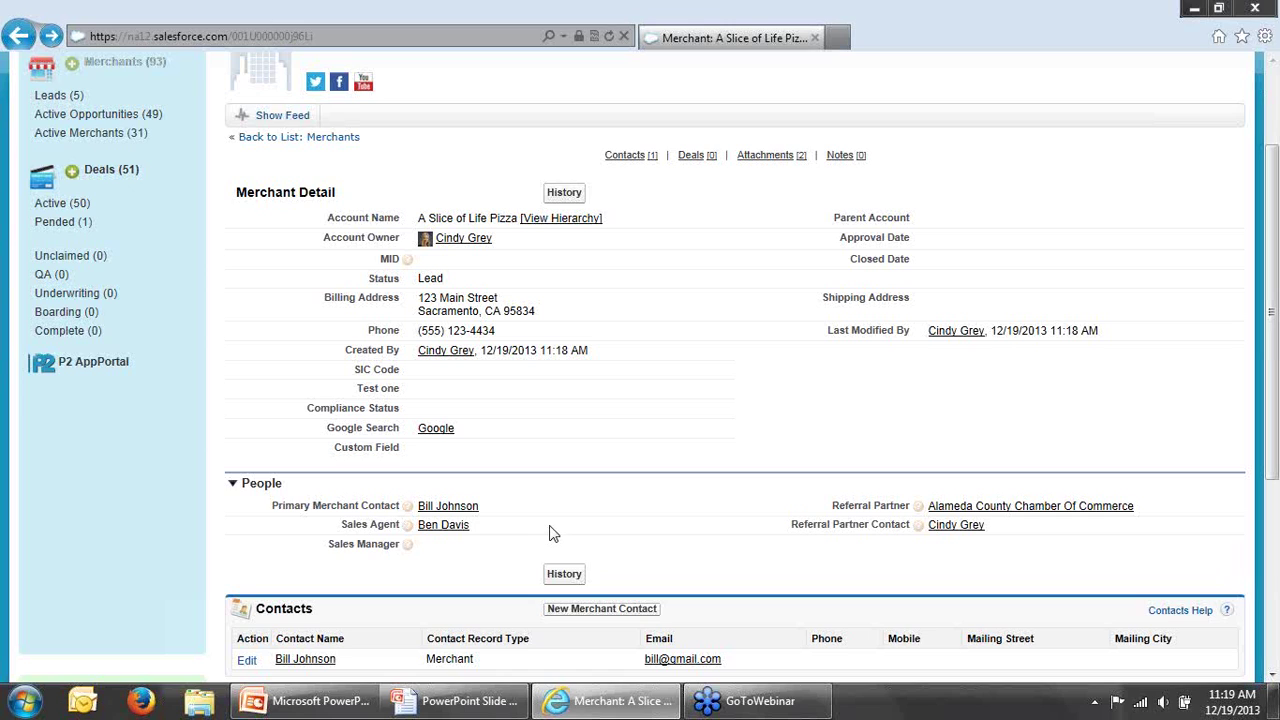
pyautogui.moveTo(463, 531)
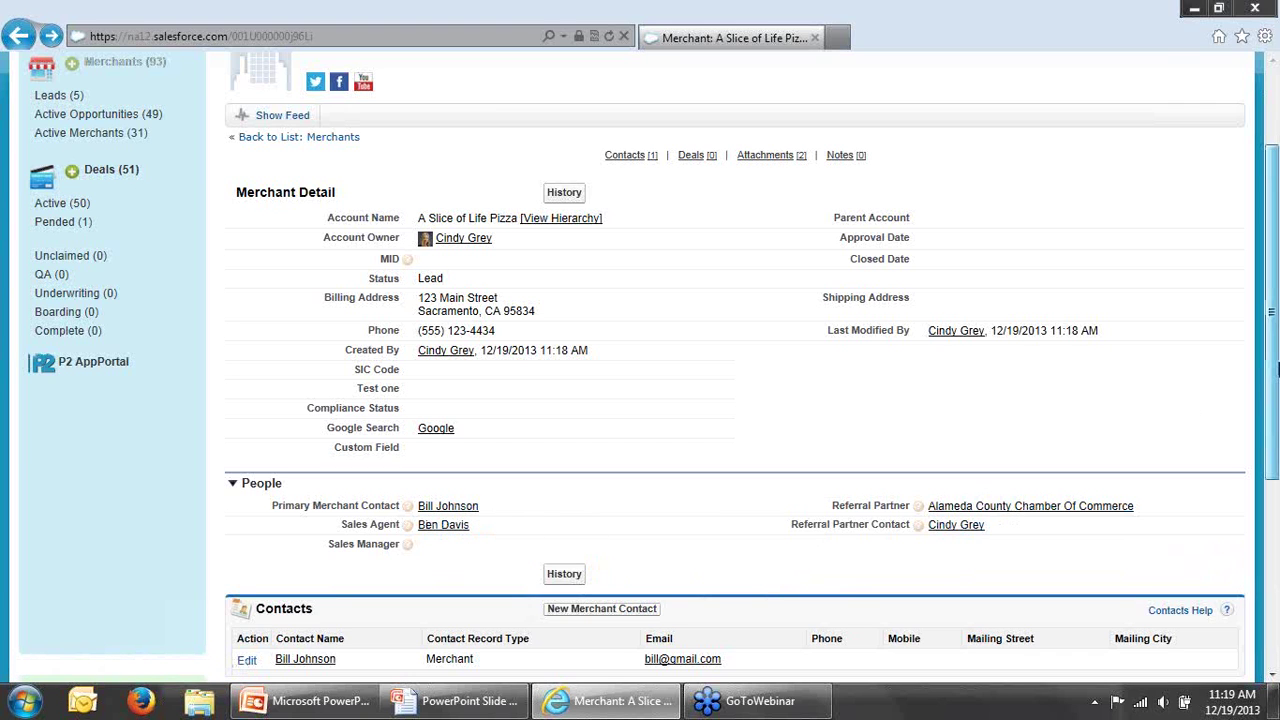
pyautogui.moveTo(1272, 370); pyautogui.dragTo(1266, 290)
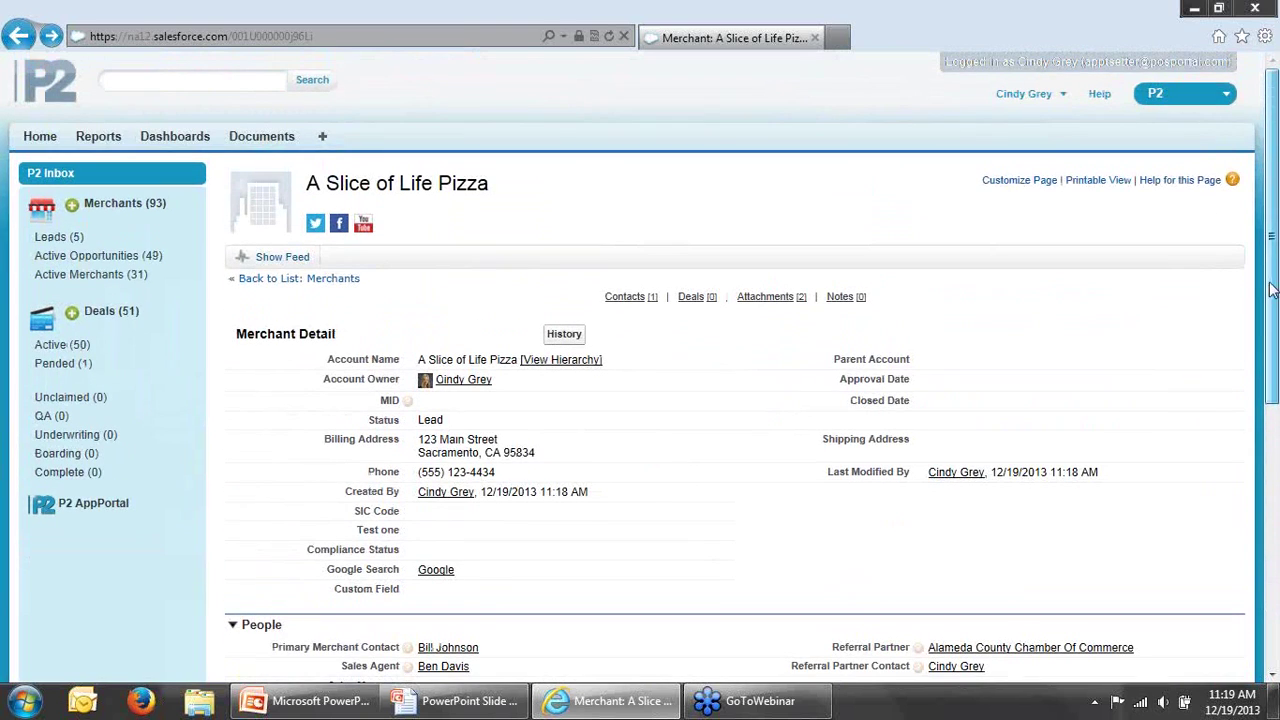
# Step: Browse the Merchants list and review the Discount Tire merchant record
pyautogui.click(110, 203)
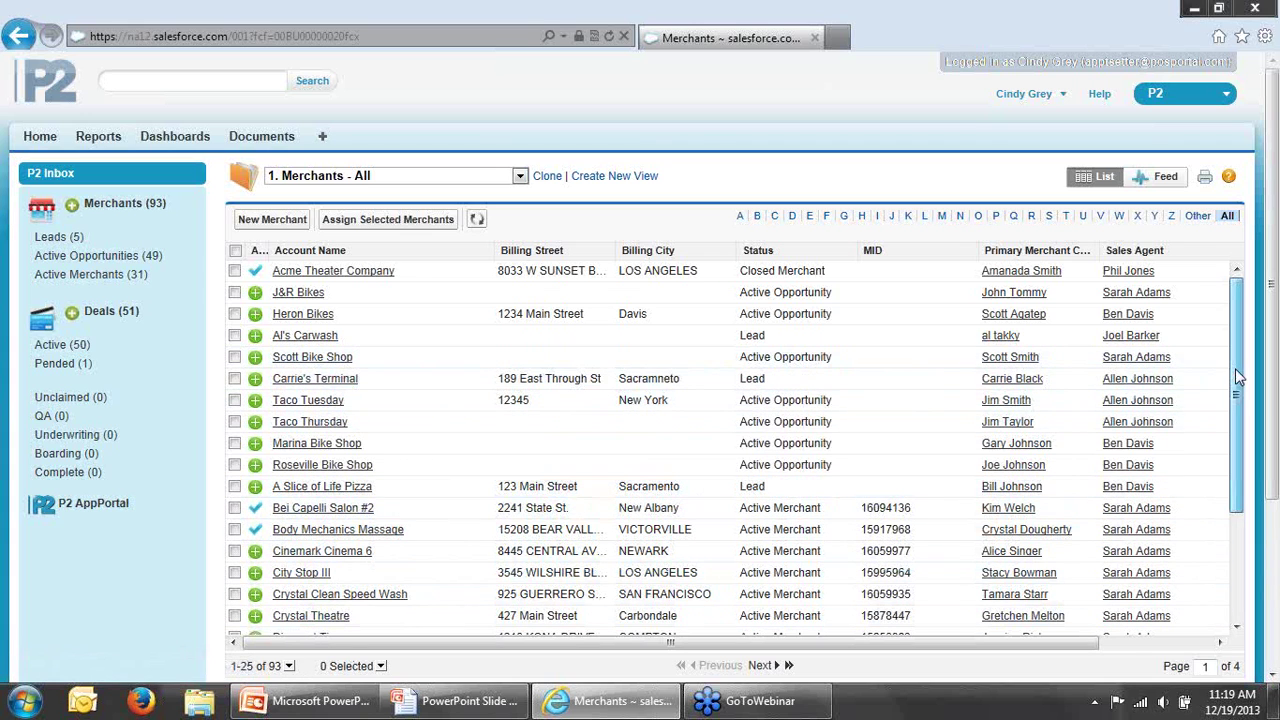
pyautogui.scroll(-2, 1180, 420)
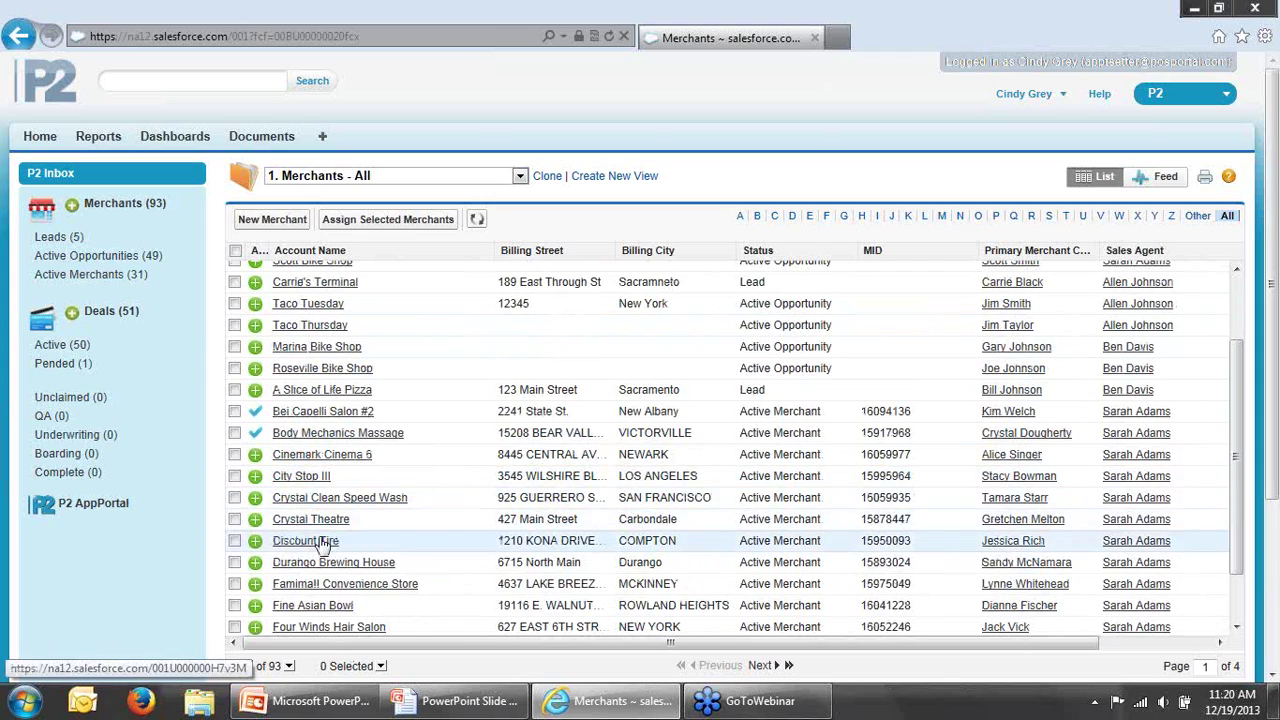
pyautogui.click(310, 541)
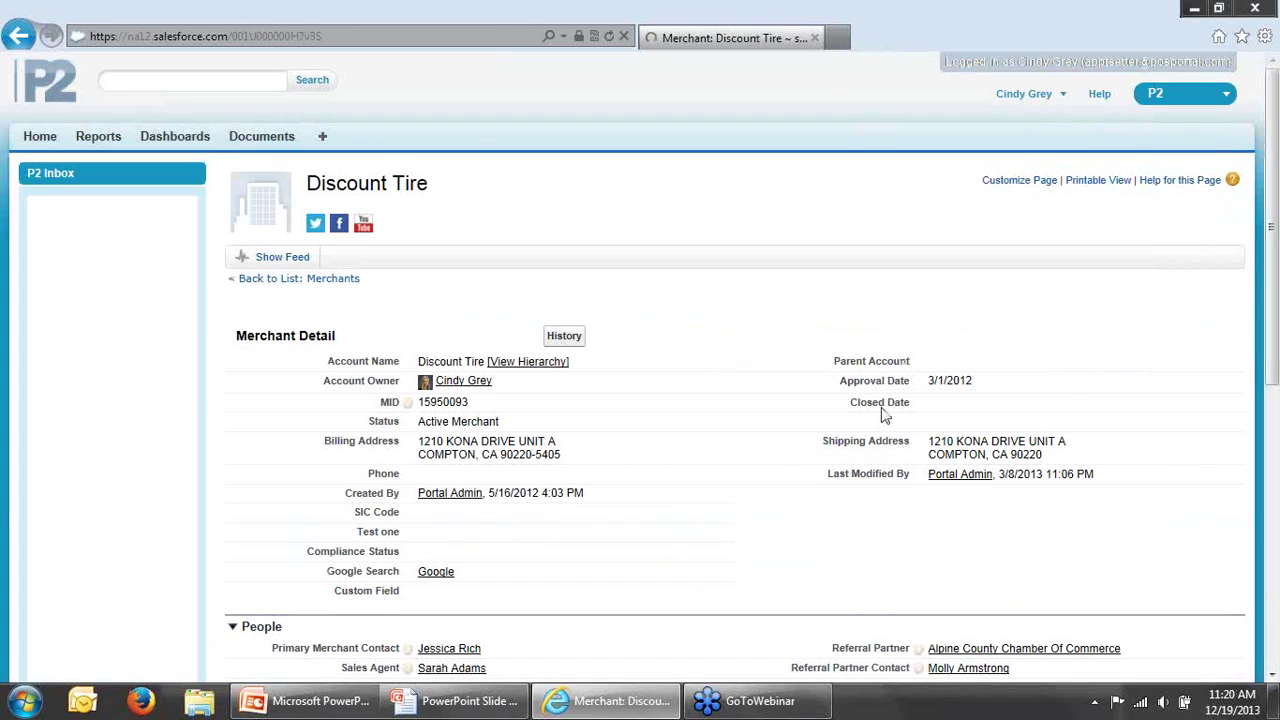
pyautogui.moveTo(1273, 357); pyautogui.dragTo(1240, 555)
pyautogui.scroll(-3, 1240, 555)
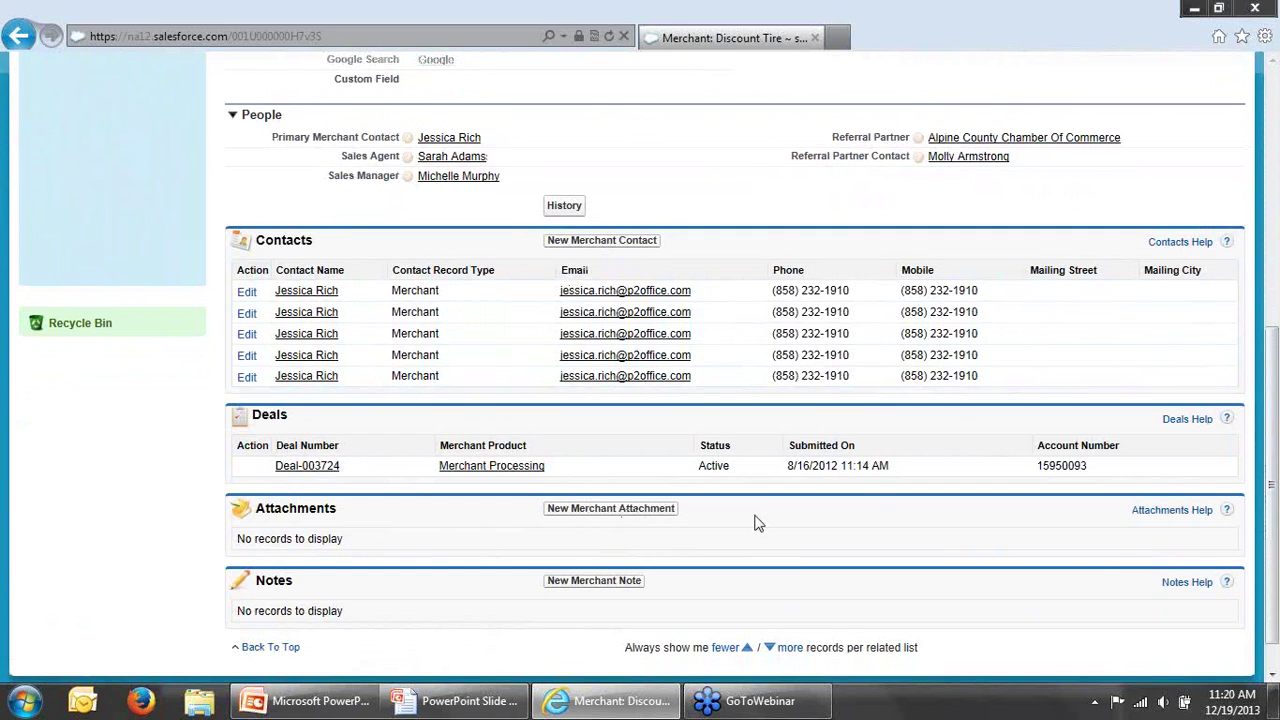
pyautogui.moveTo(1262, 513); pyautogui.dragTo(1275, 275)
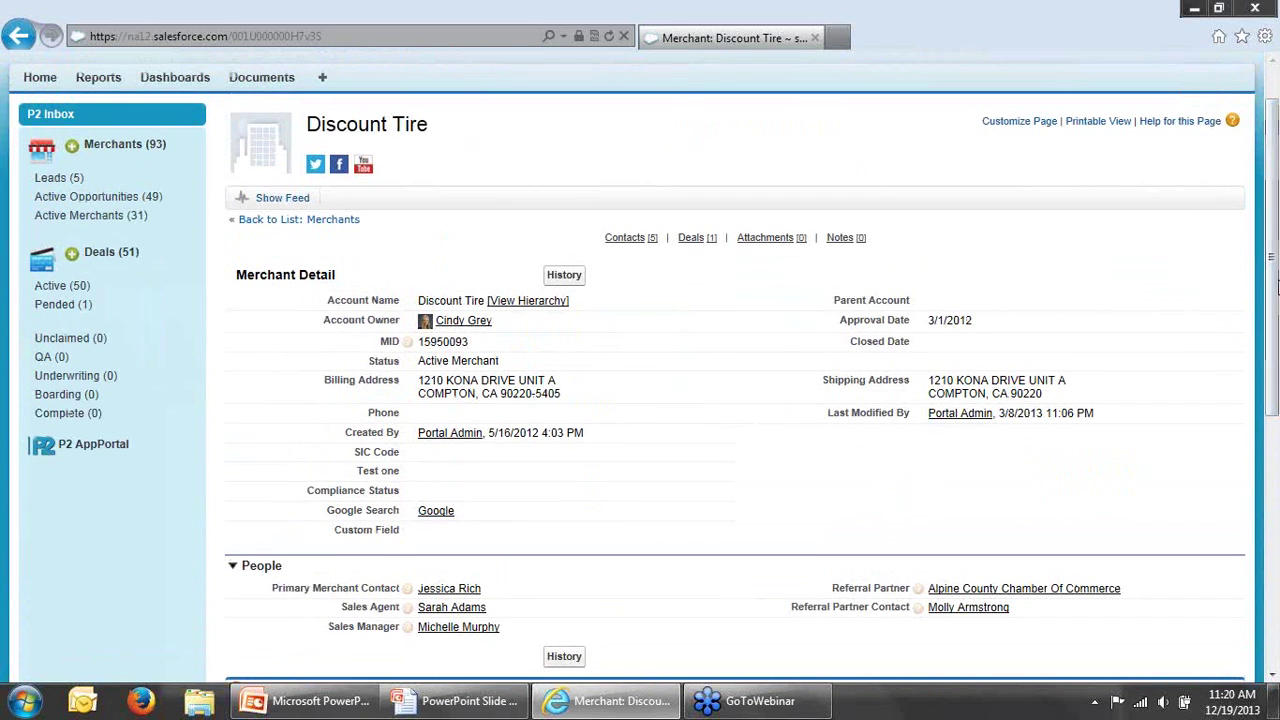
pyautogui.moveTo(1276, 330); pyautogui.dragTo(1276, 272)
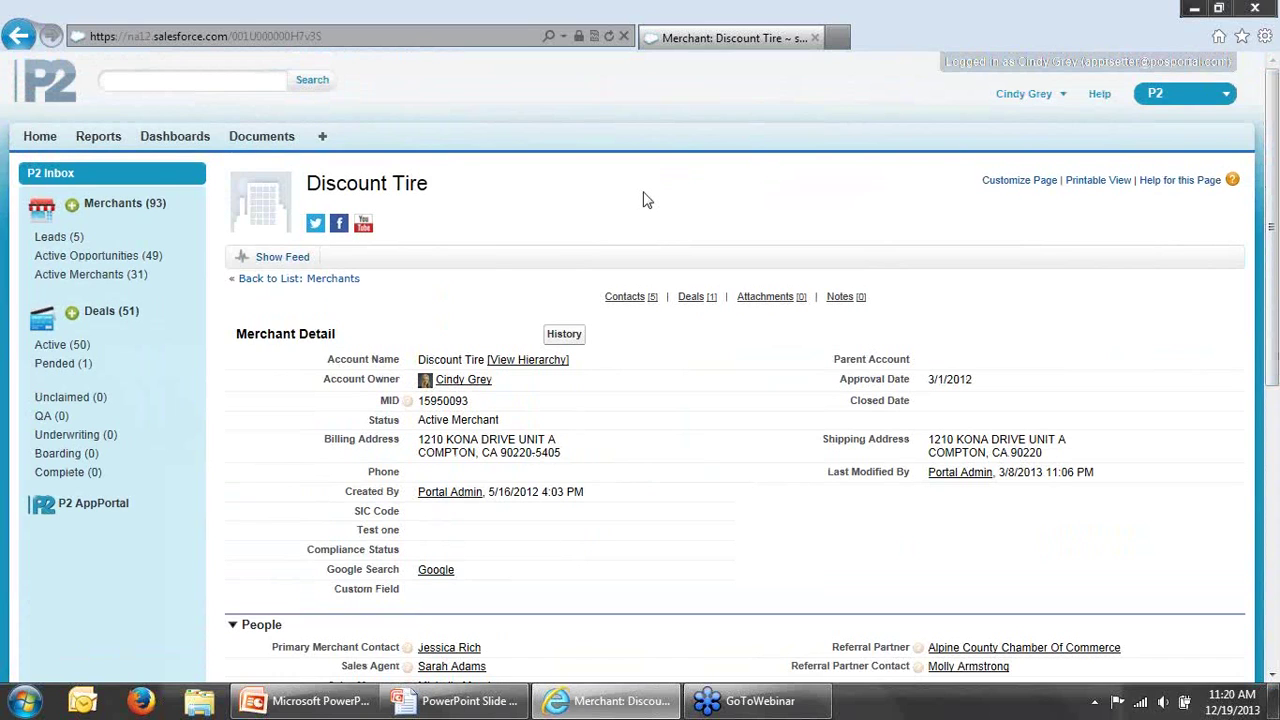
# Step: Check the referral partner dashboard, return home, and log out
pyautogui.click(150, 137)
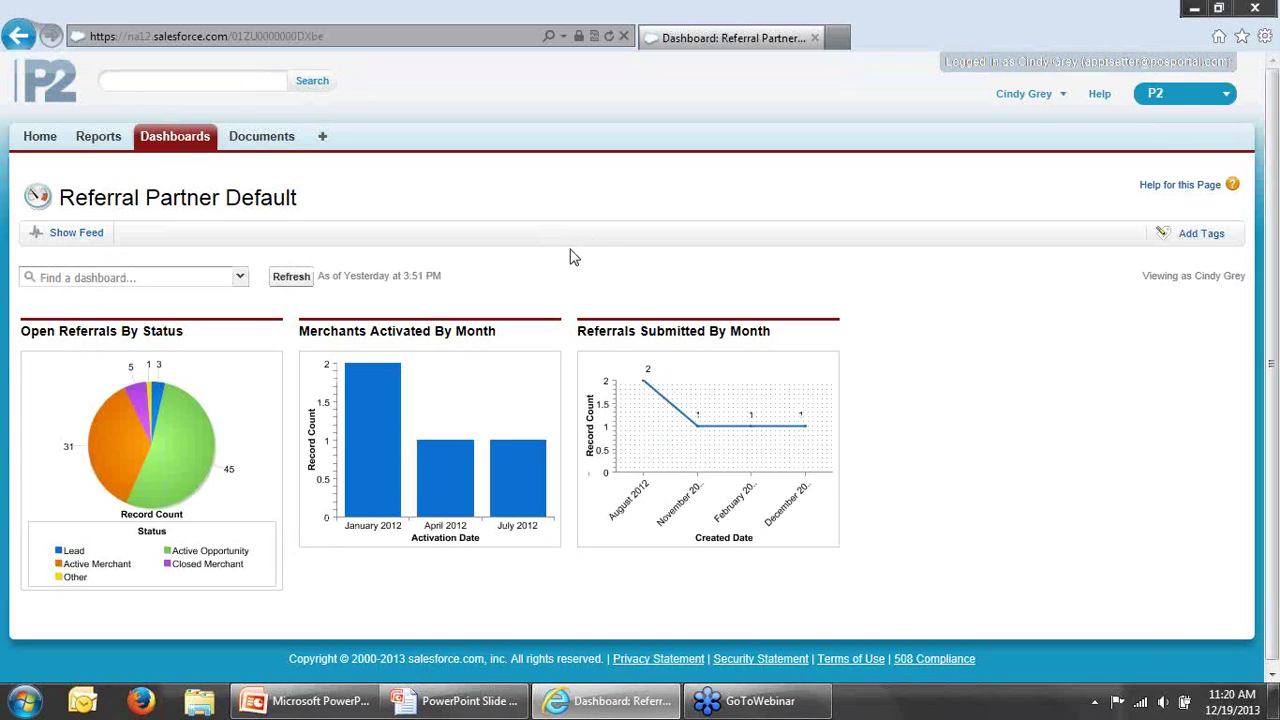
pyautogui.click(40, 137)
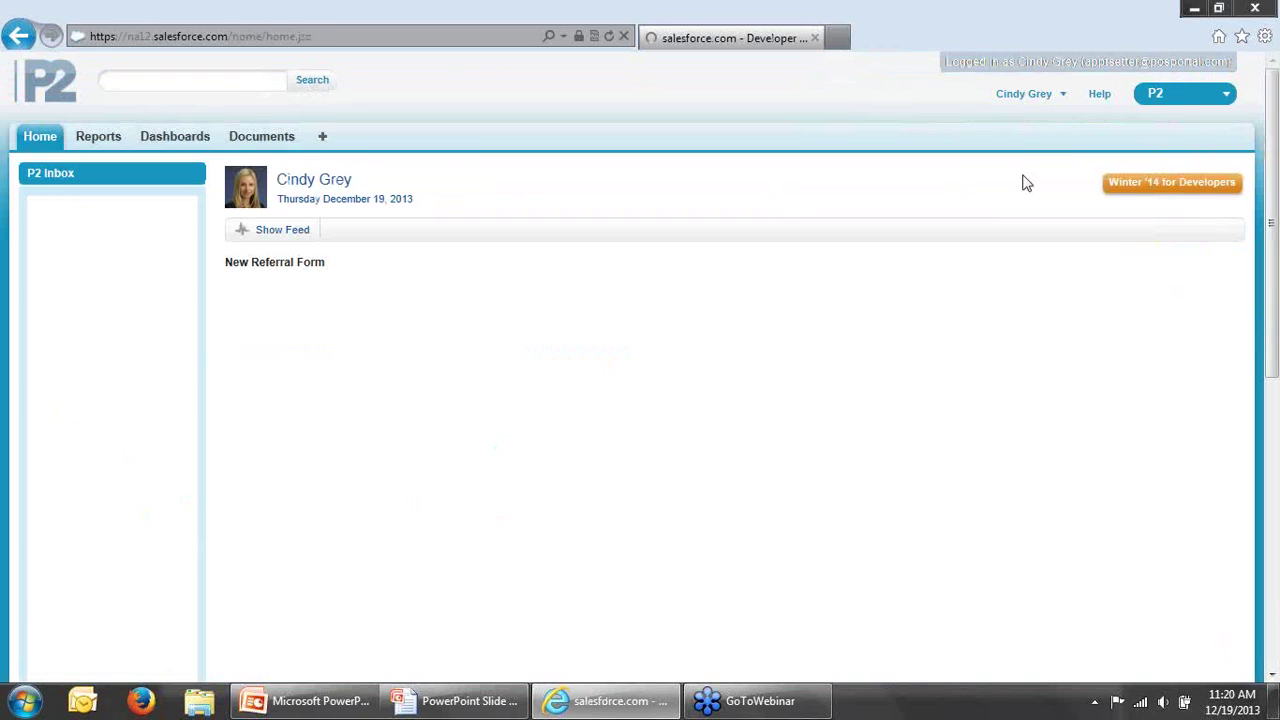
pyautogui.click(1050, 98)
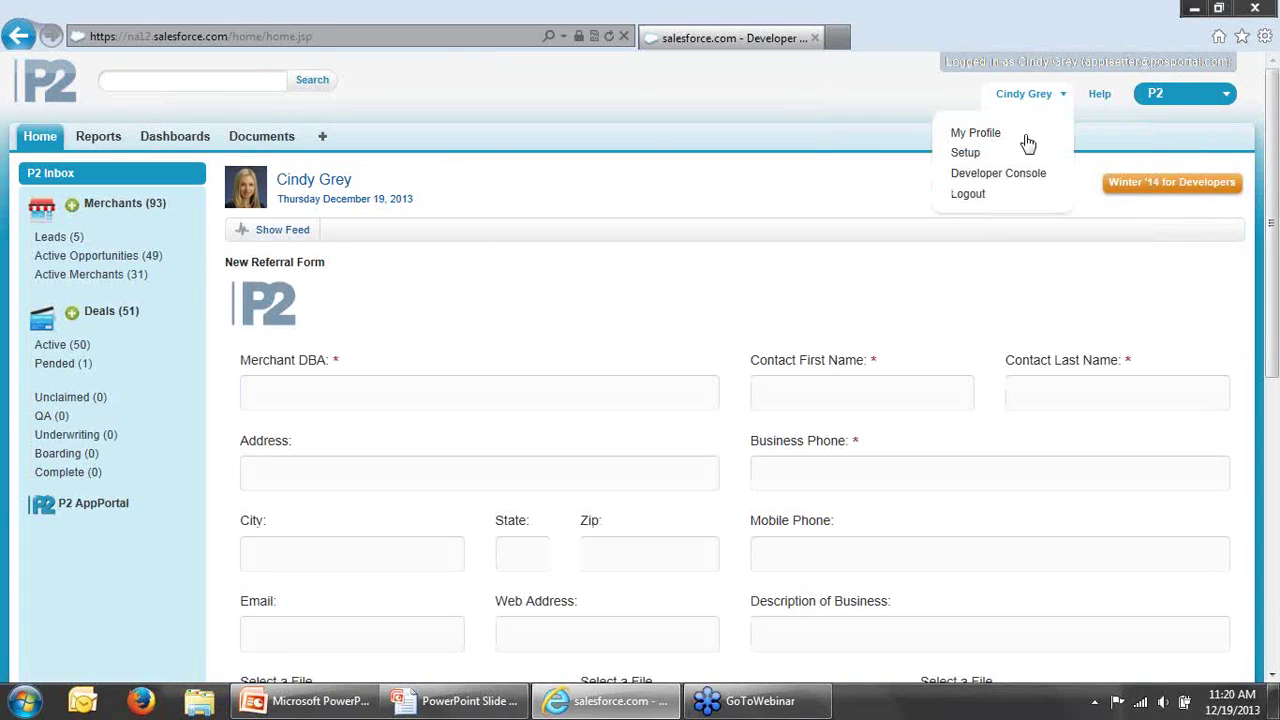
pyautogui.click(971, 200)
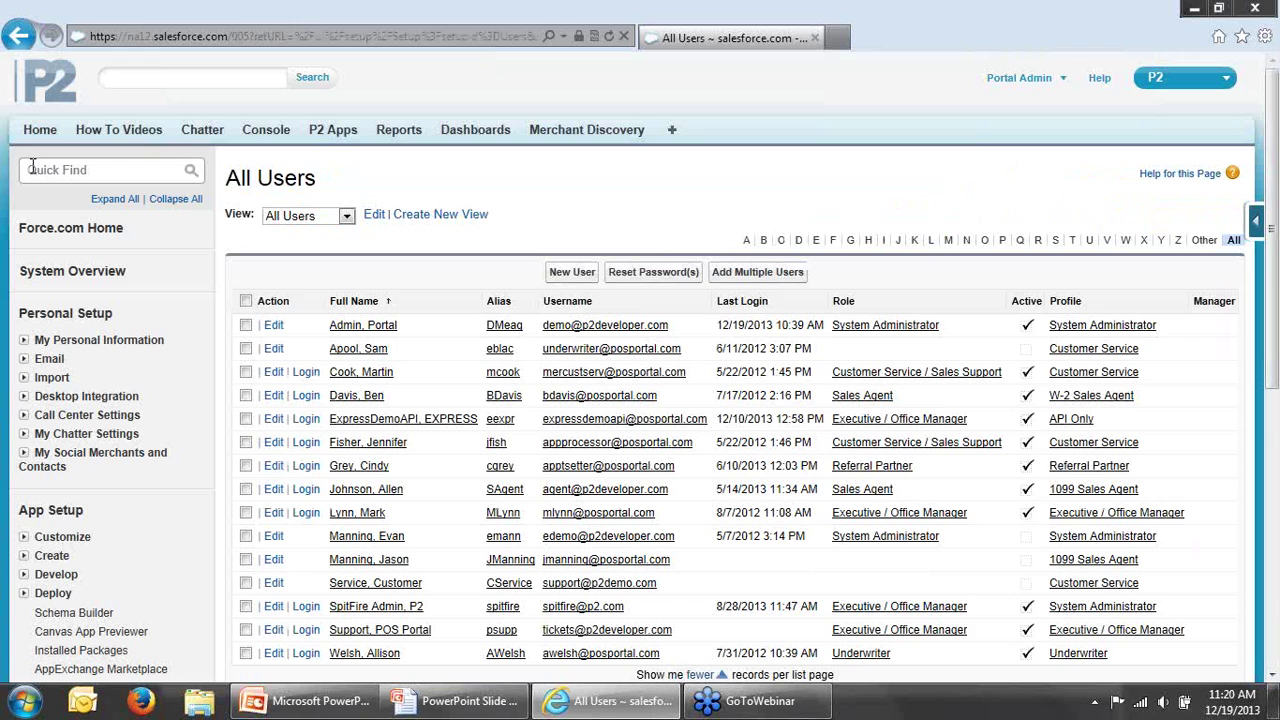
# Step: From the Portal Admin home, open the Merchants - Lead list and widen the Created Date column
pyautogui.click(40, 134)
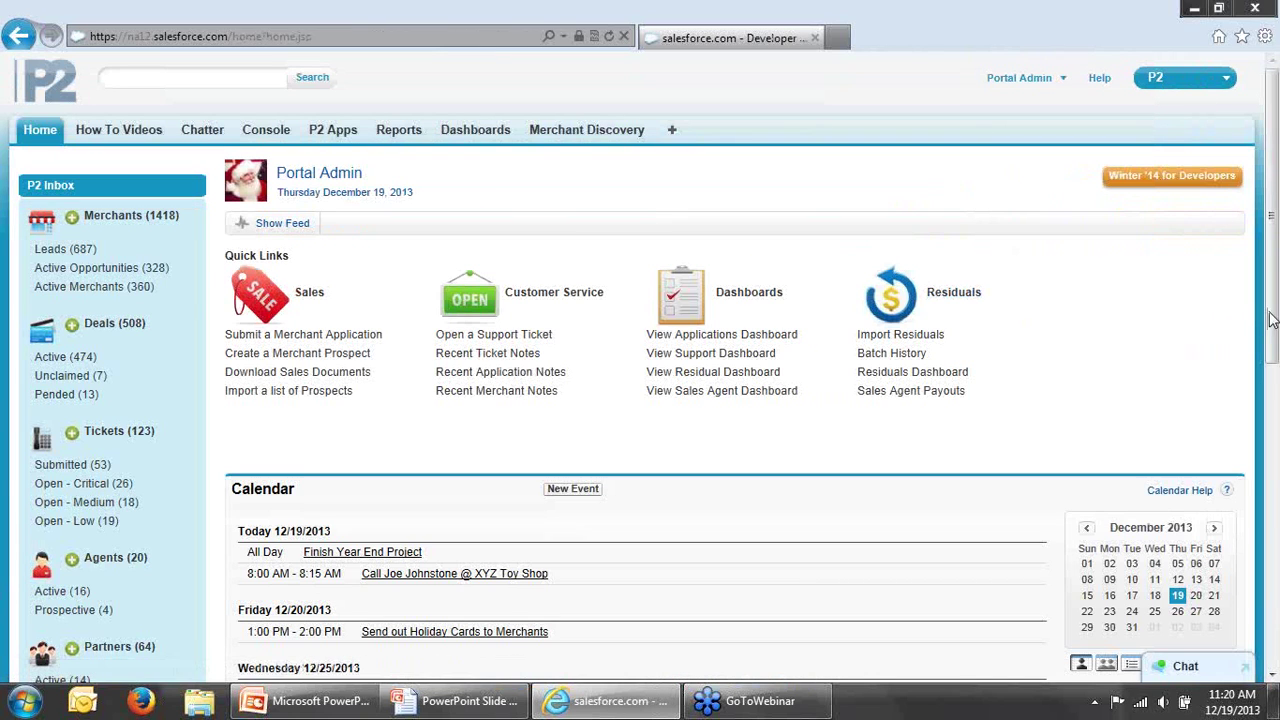
pyautogui.moveTo(1270, 318); pyautogui.dragTo(1270, 319)
pyautogui.click(80, 254)
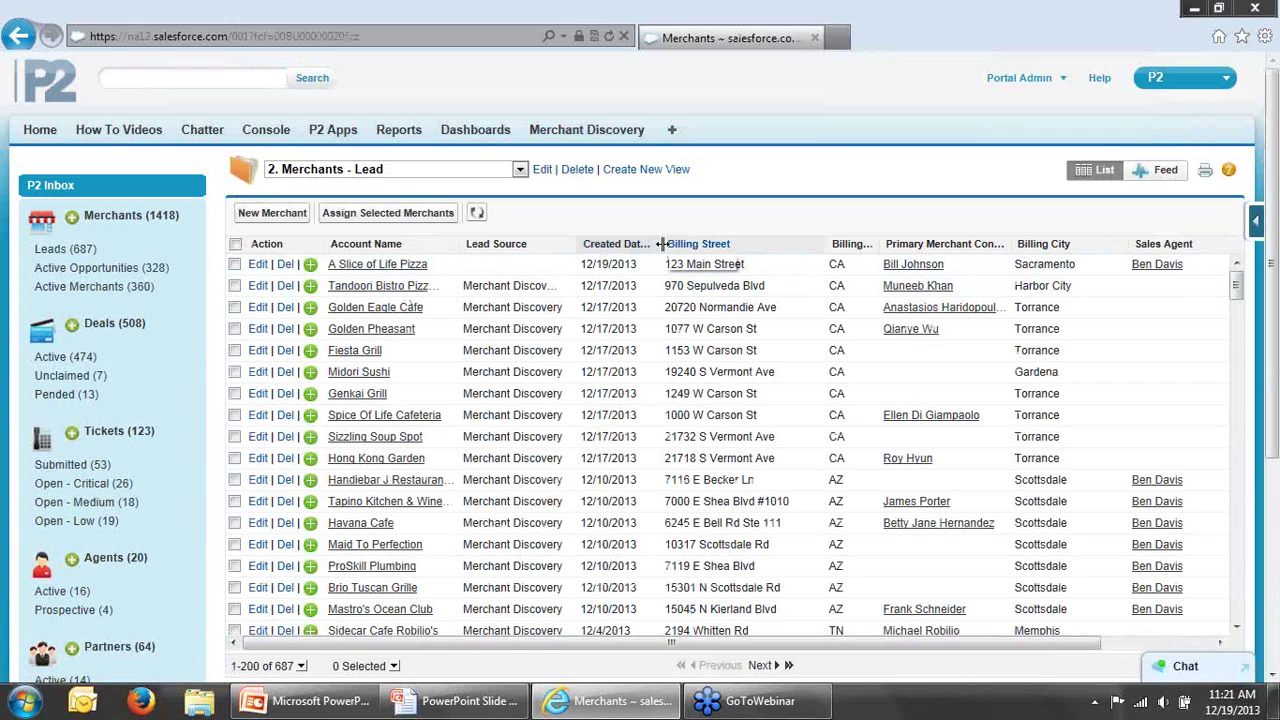
pyautogui.moveTo(660, 244); pyautogui.dragTo(673, 244)
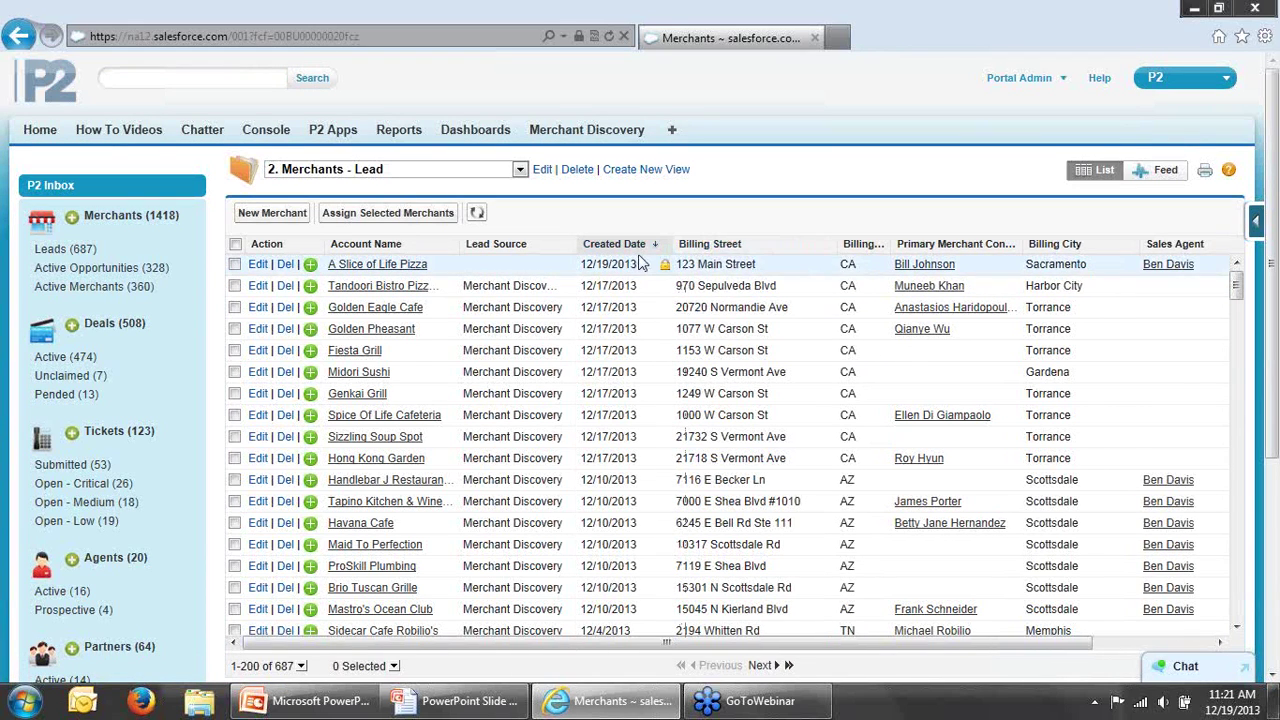
# Step: Review A Slice of Life Pizza's merchant details, then choose Assign Merchant to Agent
pyautogui.click(397, 266)
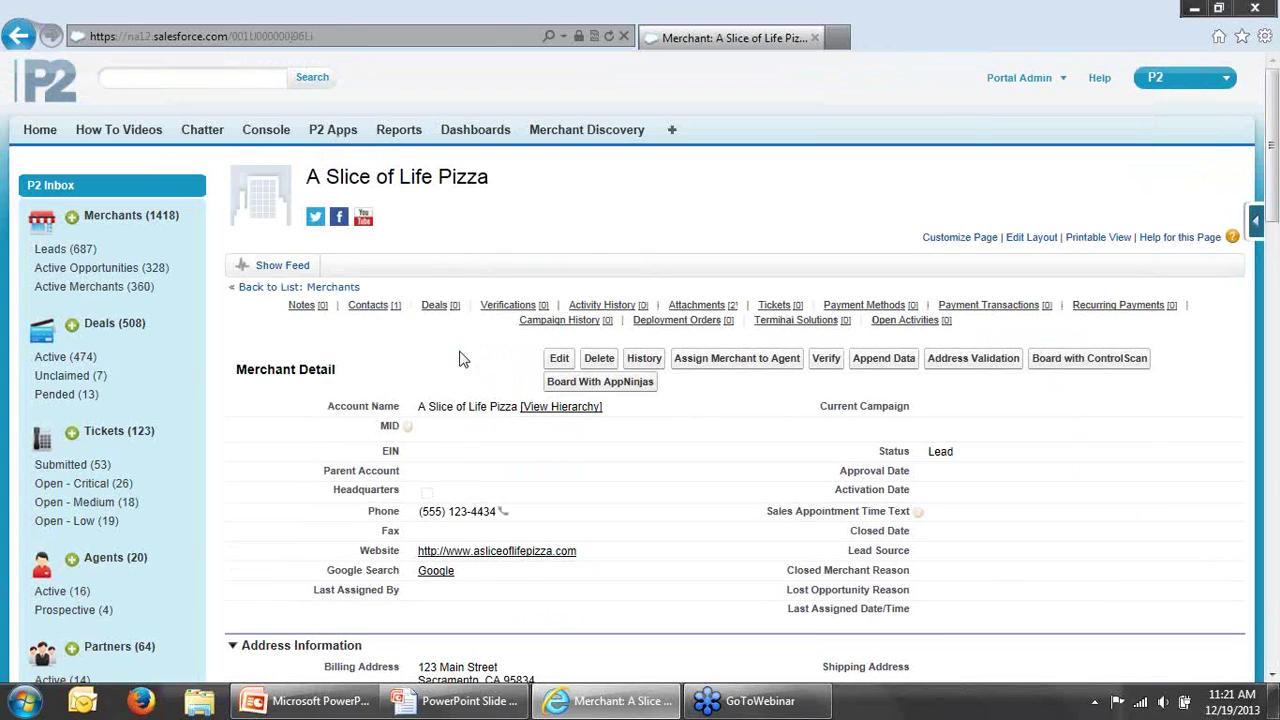
pyautogui.scroll(-1, 810, 211)
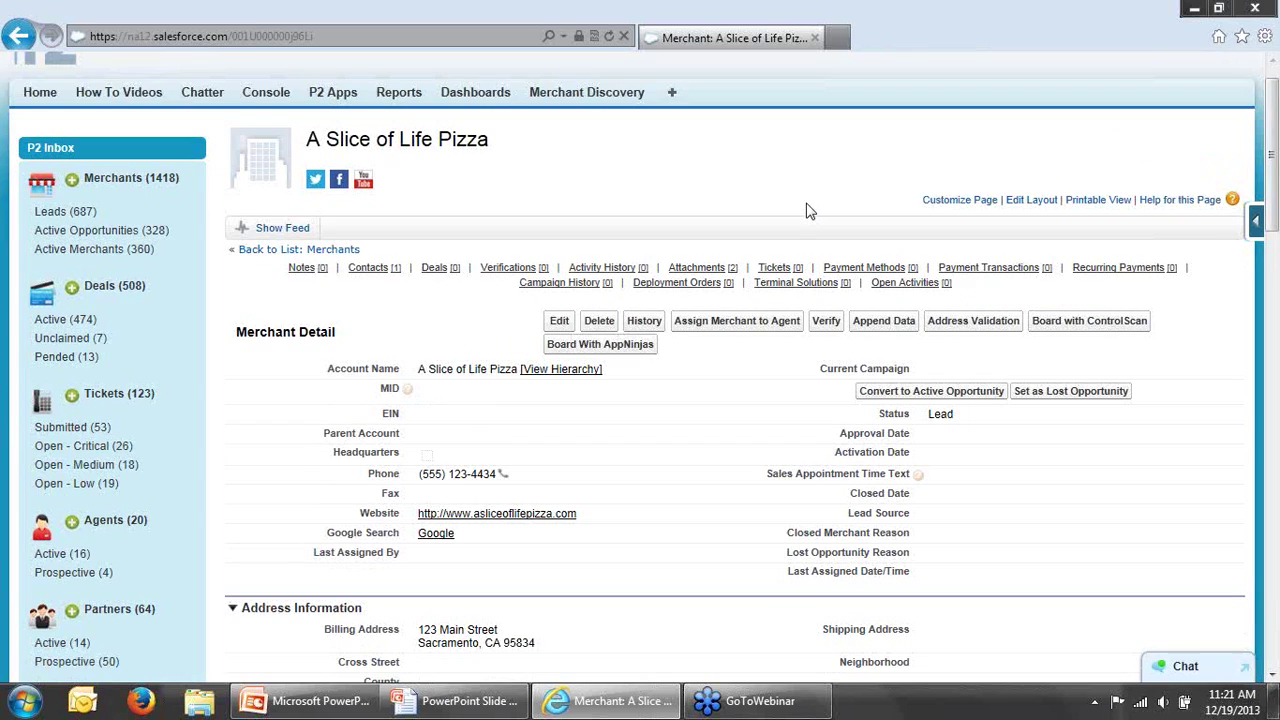
pyautogui.scroll(-4, 810, 211)
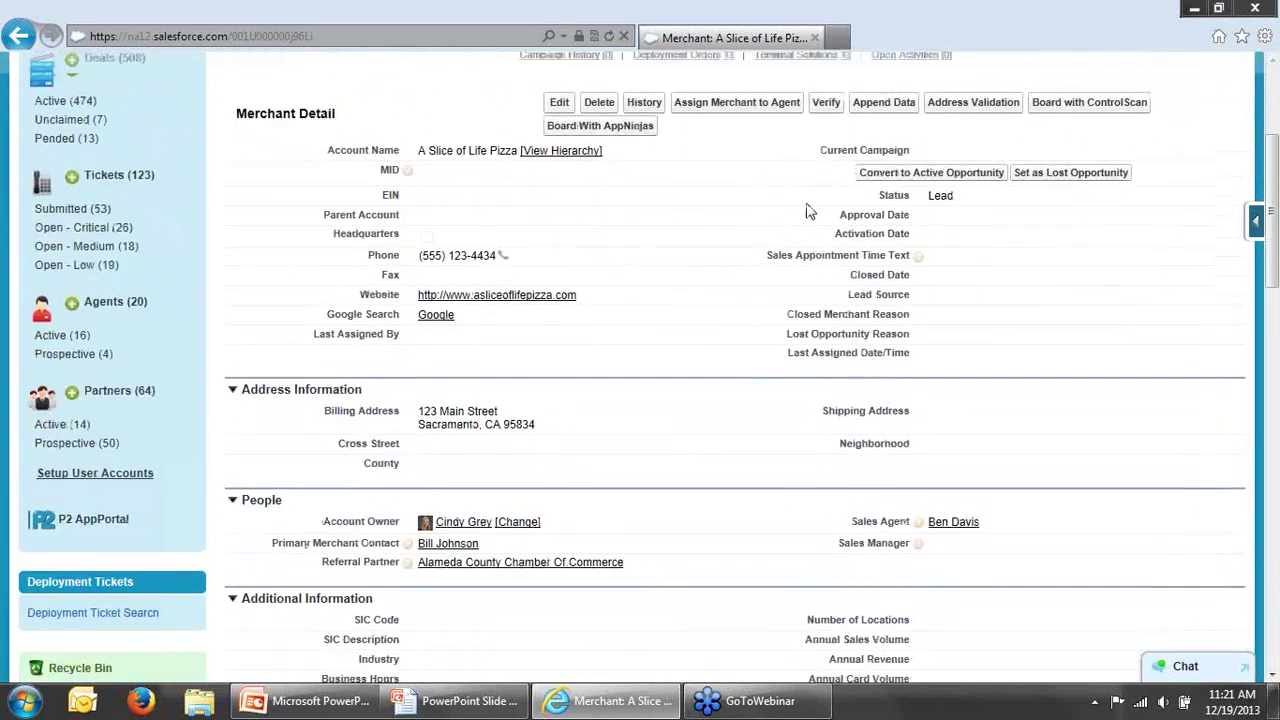
pyautogui.scroll(-2, 810, 211)
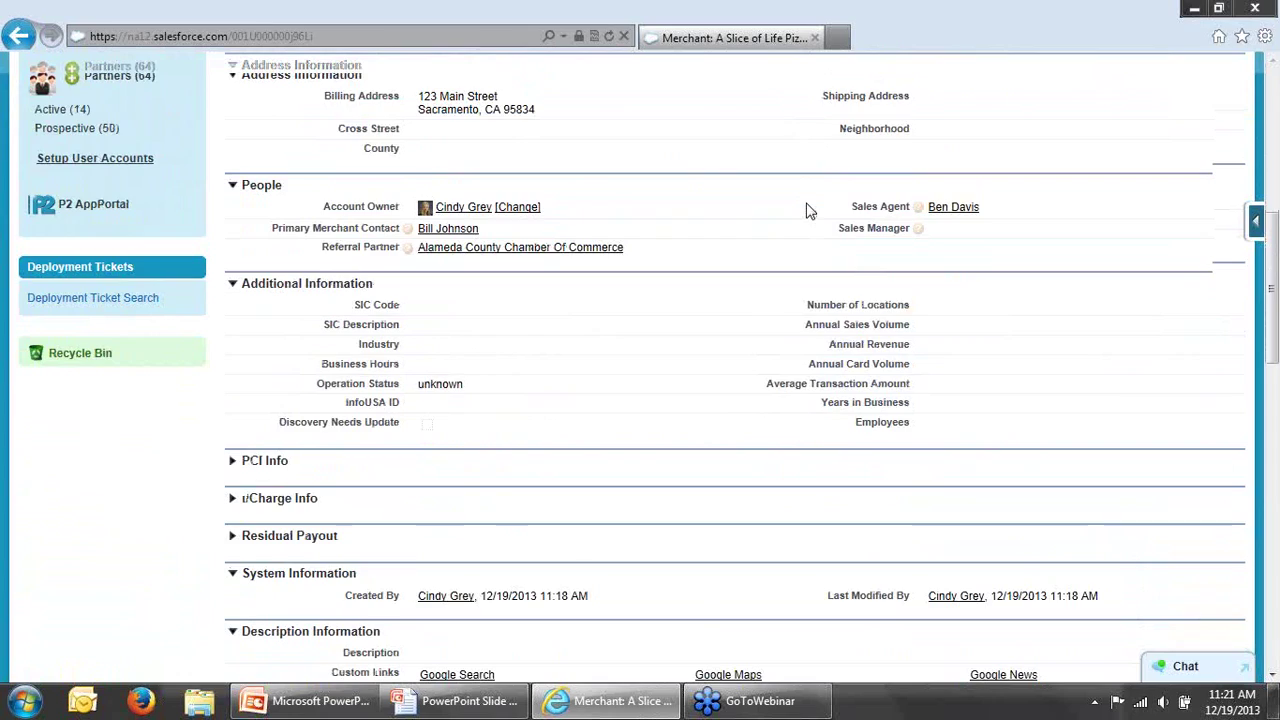
pyautogui.scroll(-5, 810, 211)
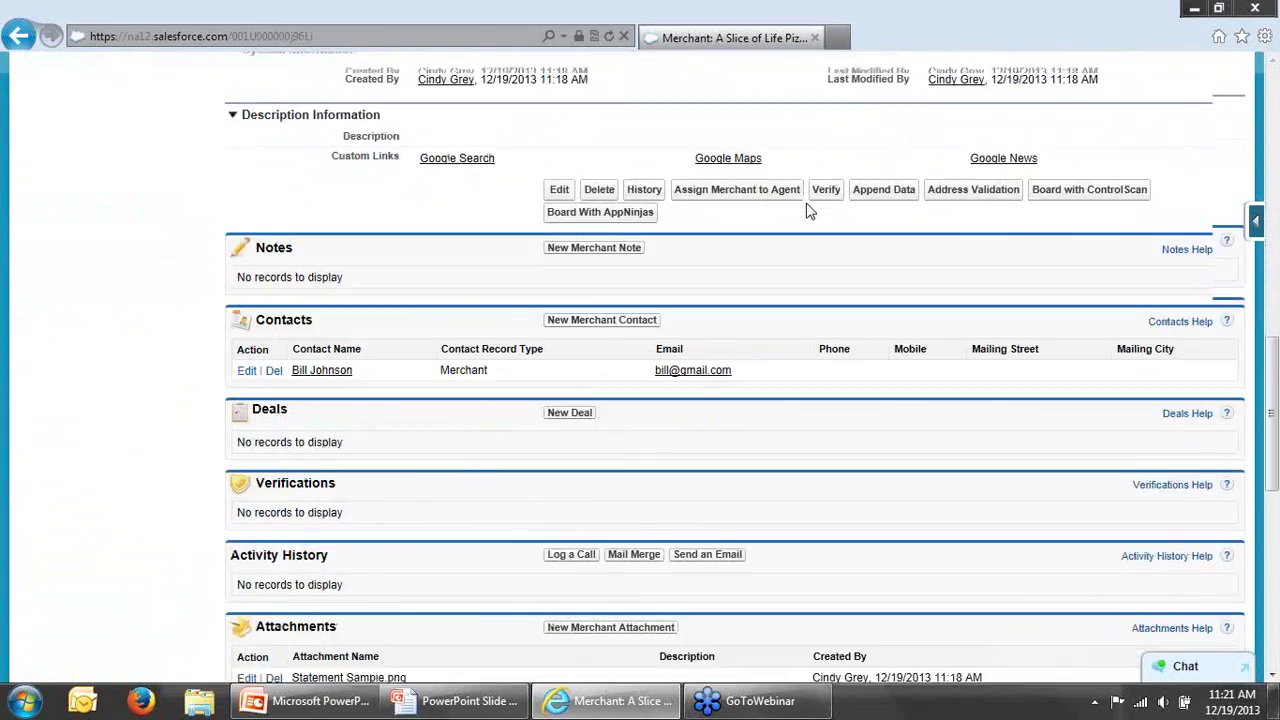
pyautogui.scroll(-6, 810, 211)
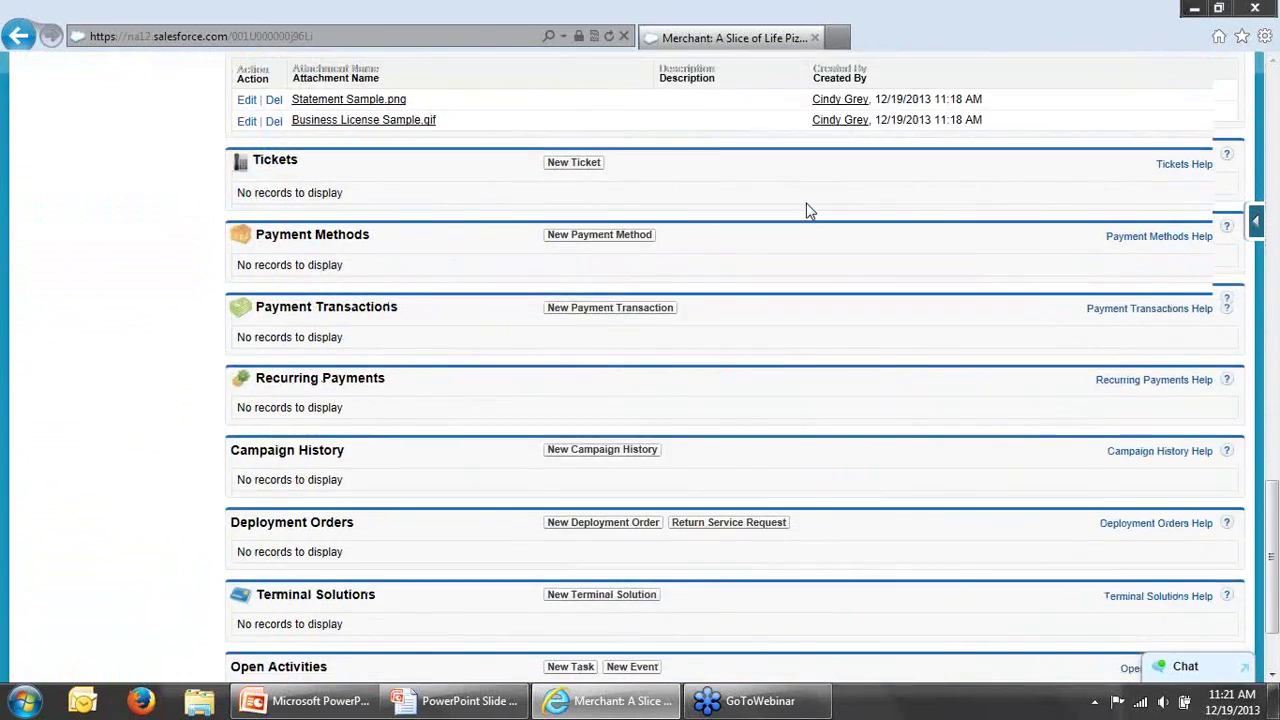
pyautogui.scroll(-2, 810, 211)
pyautogui.scroll(5, 810, 211)
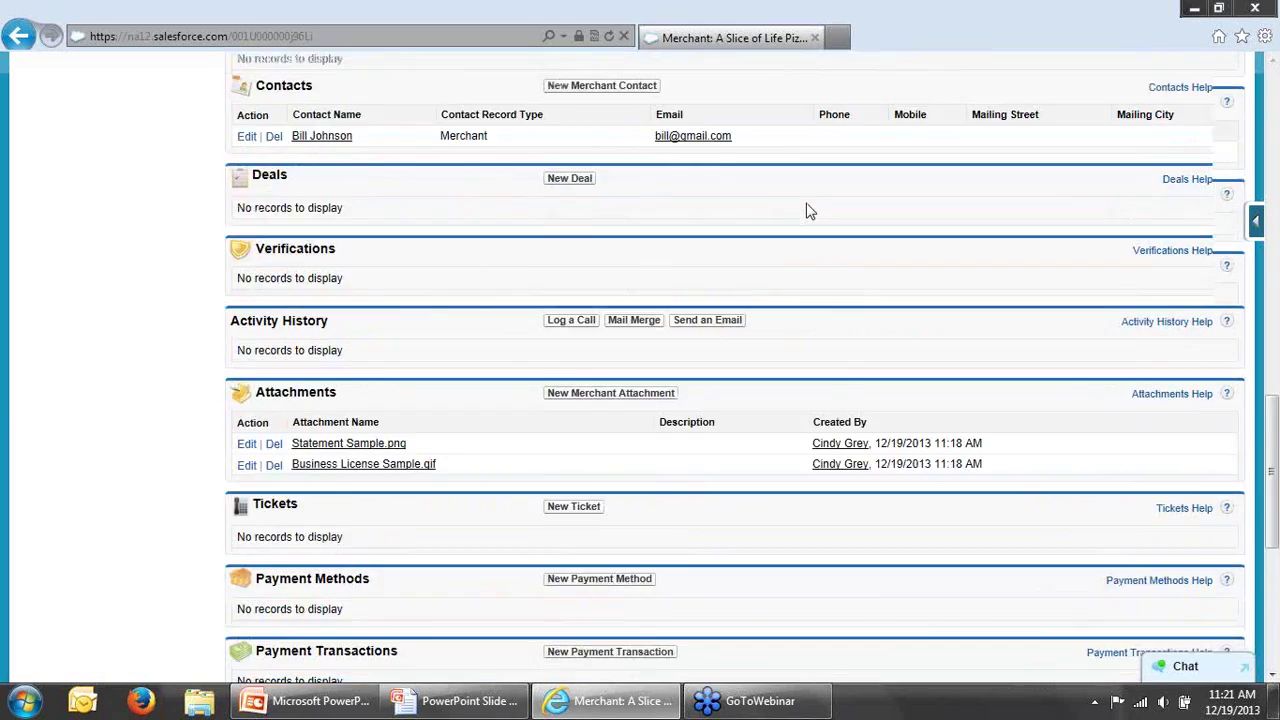
pyautogui.scroll(15, 810, 211)
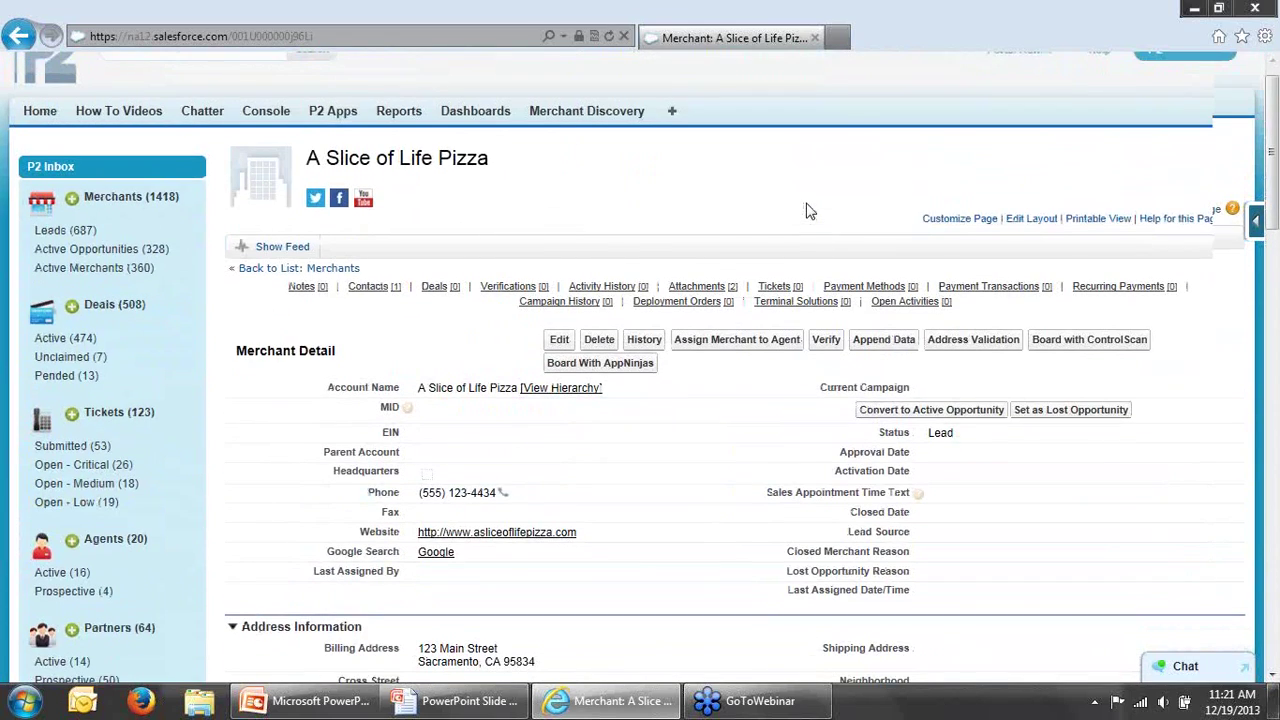
pyautogui.scroll(-1, 810, 211)
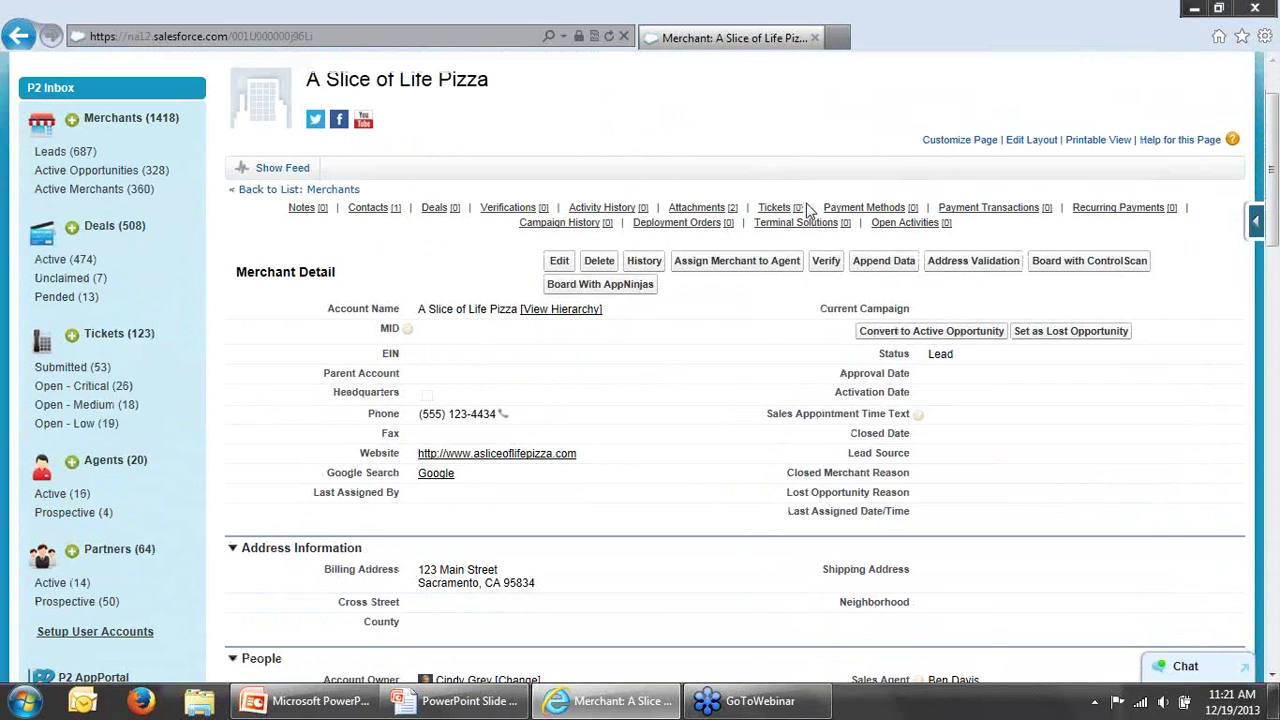
pyautogui.scroll(-3, 810, 211)
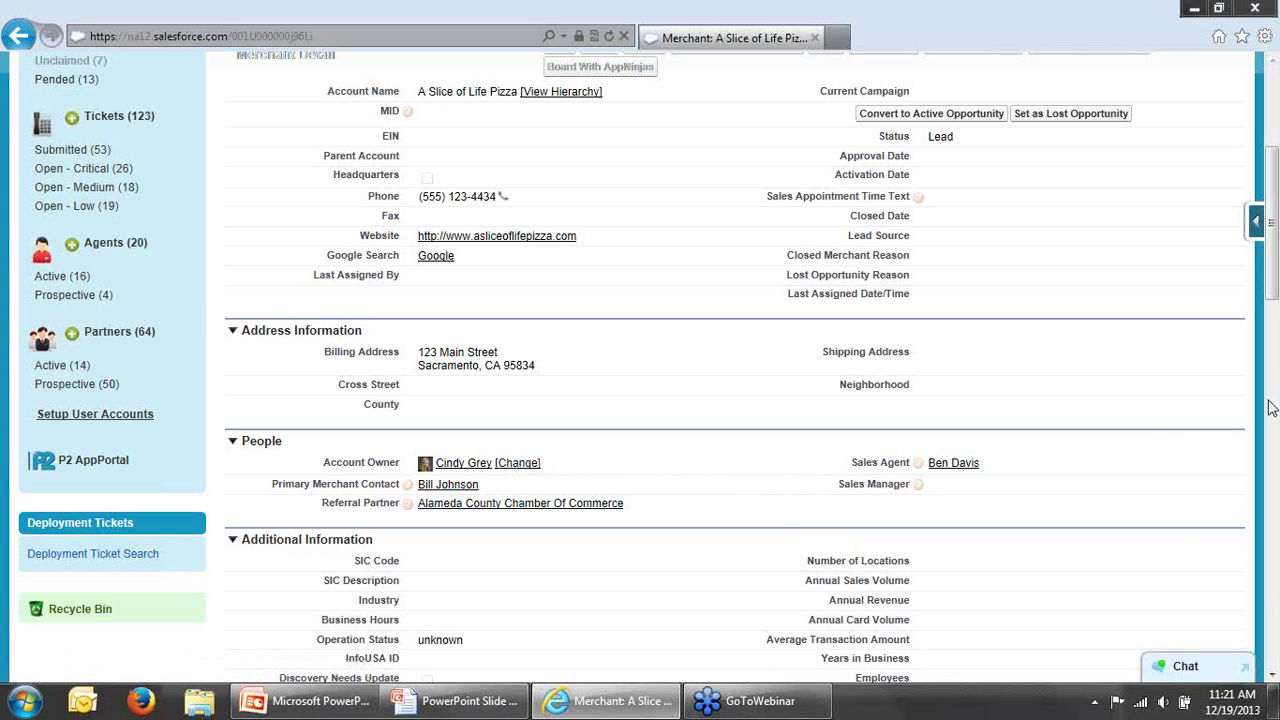
pyautogui.scroll(1, 1277, 305)
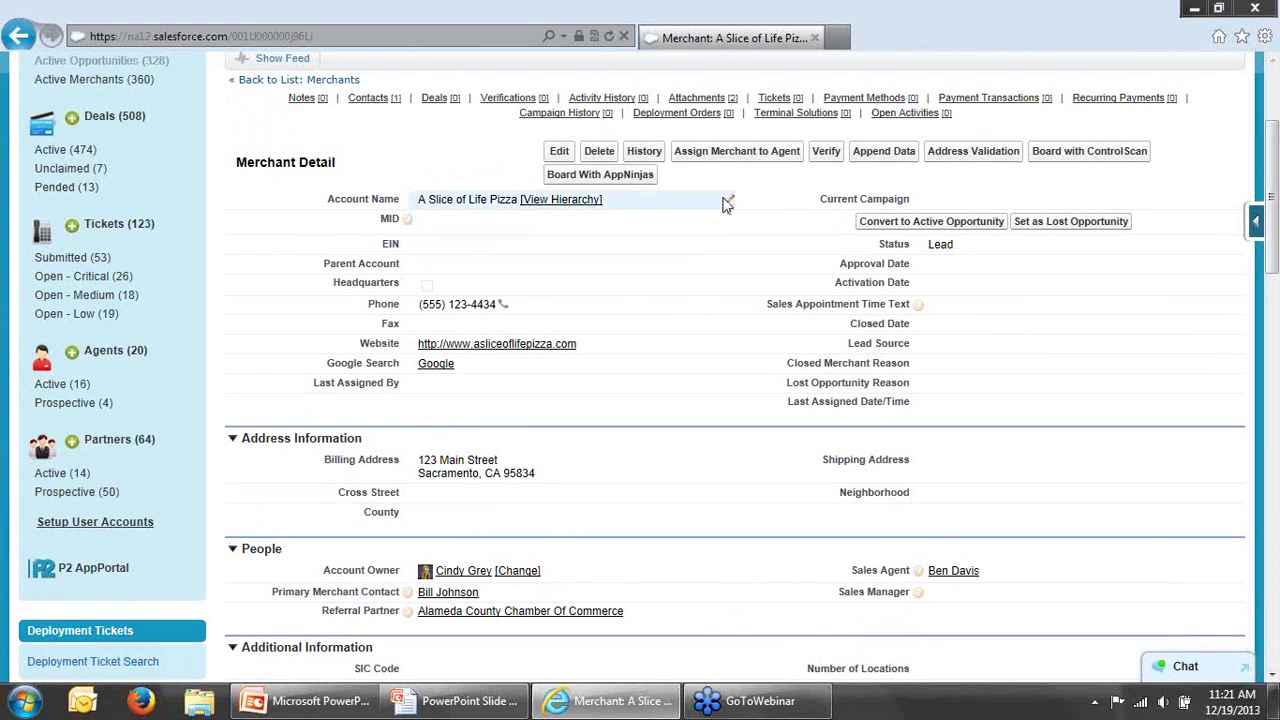
pyautogui.click(745, 158)
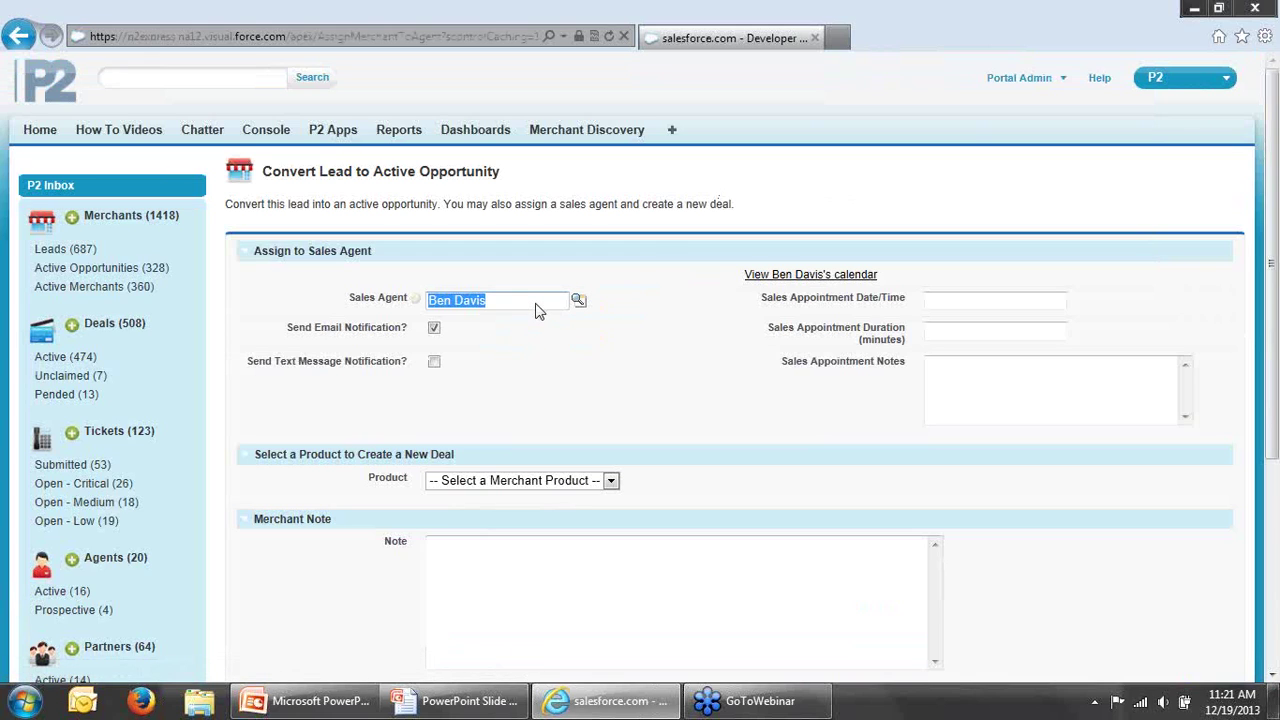
# Step: Convert the lead with Merchant Processing as the deal product and save
pyautogui.click(494, 333)
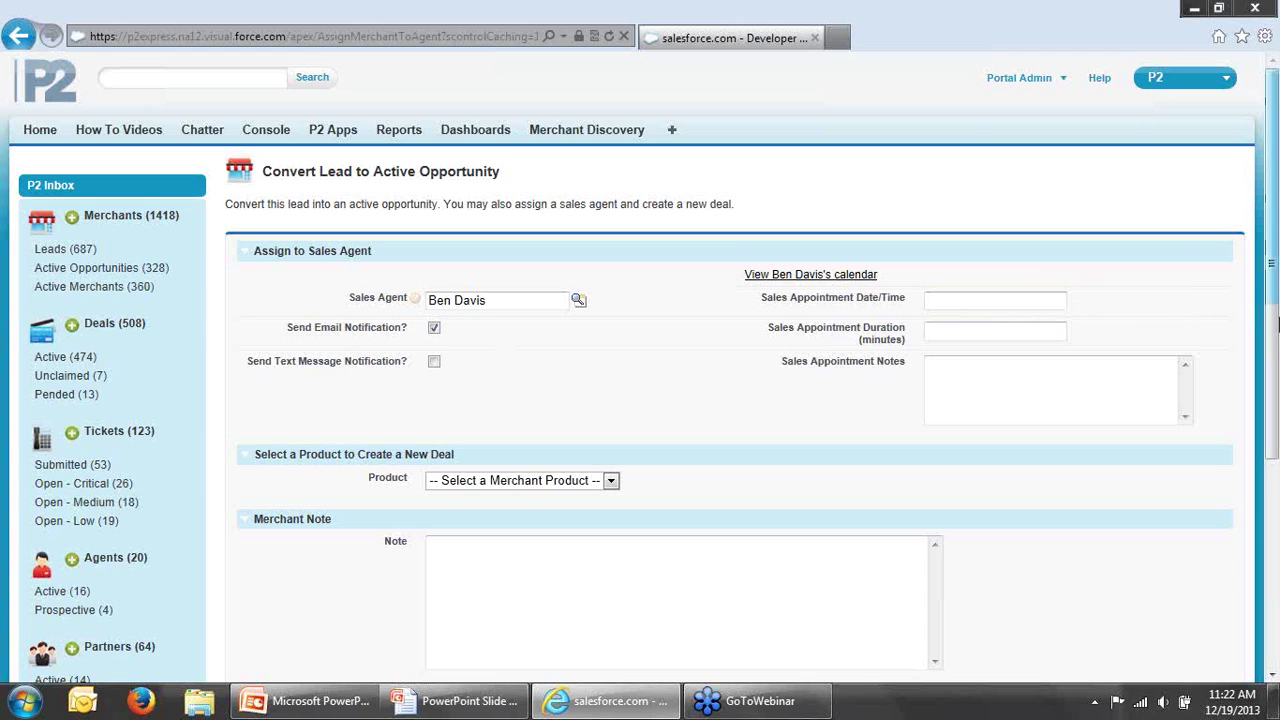
pyautogui.moveTo(1264, 326); pyautogui.dragTo(1258, 392)
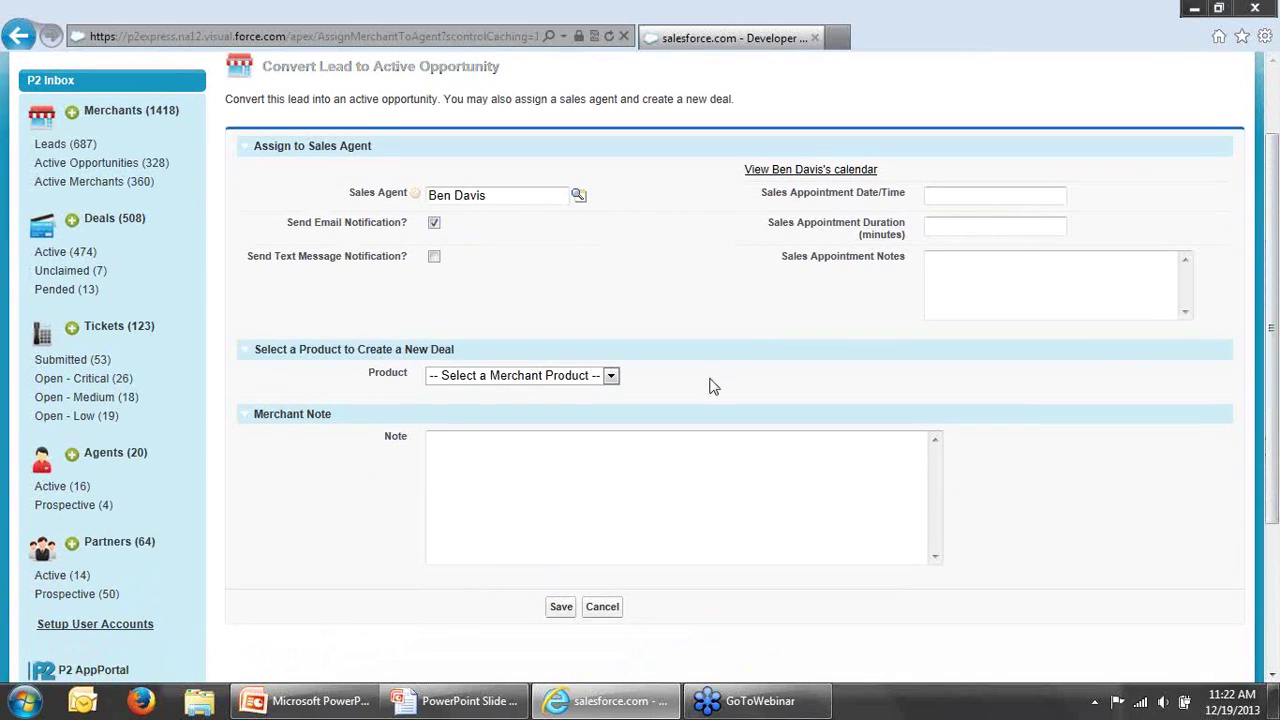
pyautogui.click(611, 376)
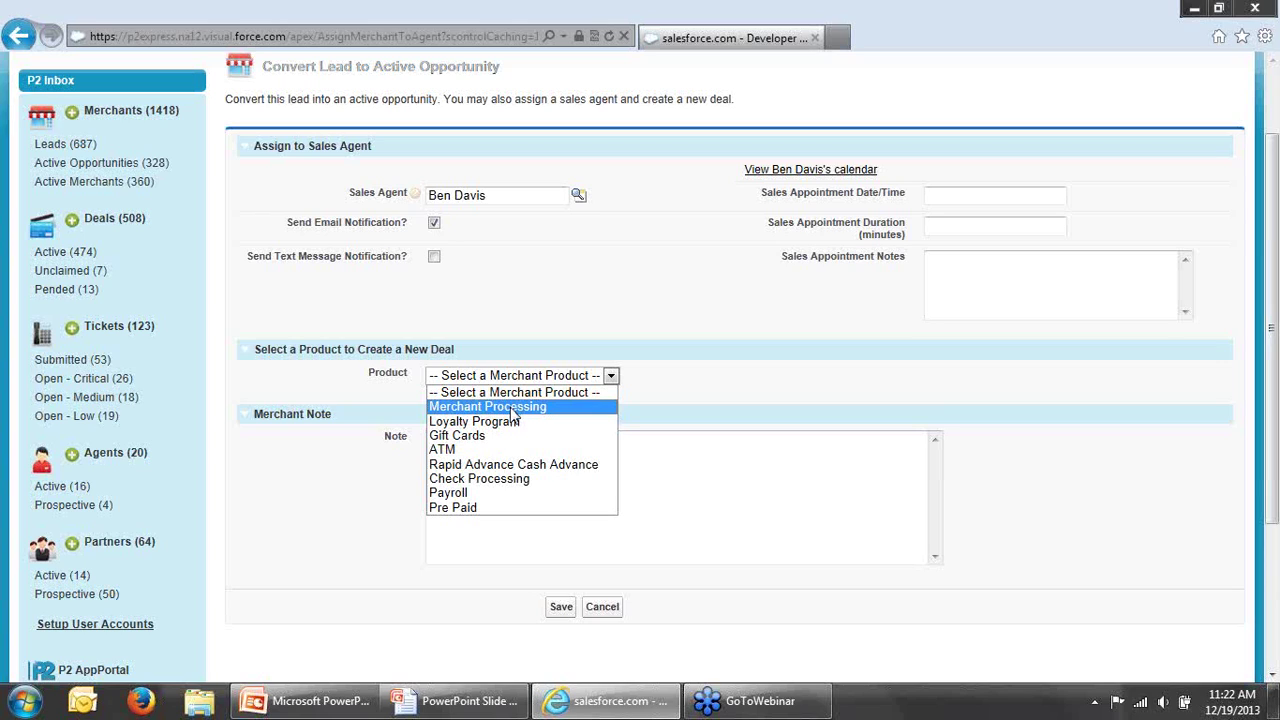
pyautogui.click(511, 408)
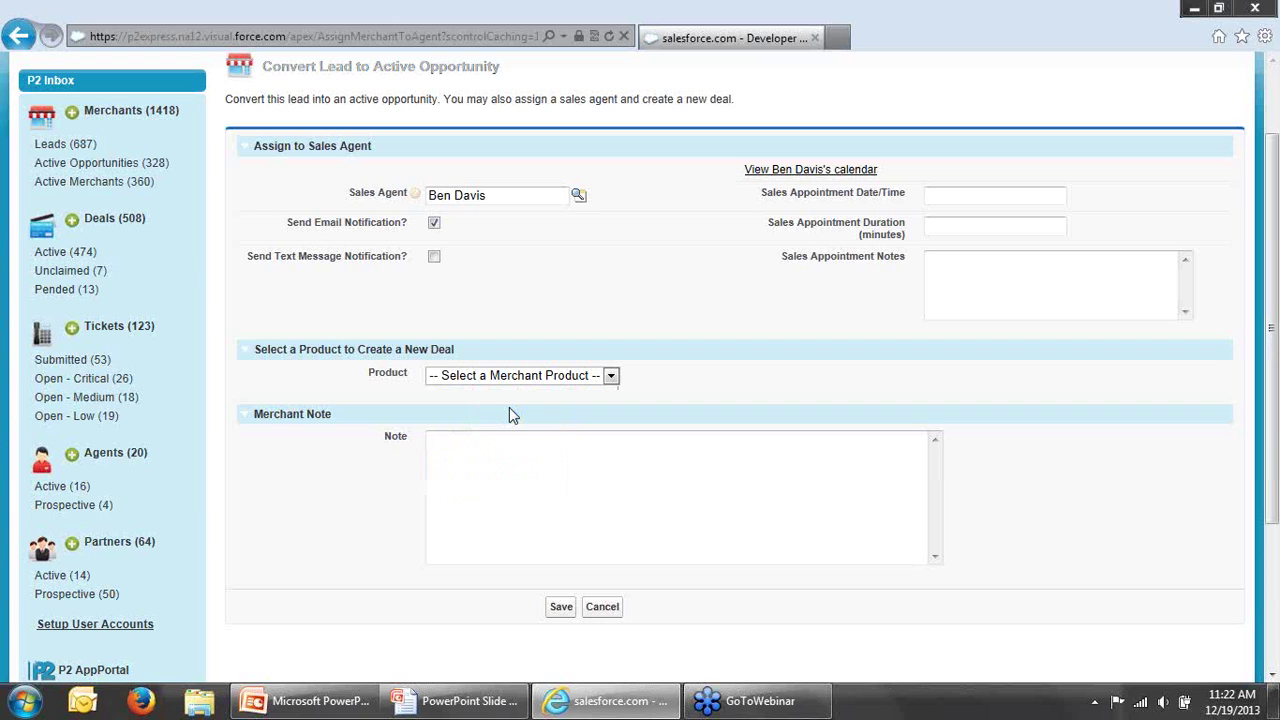
pyautogui.click(561, 607)
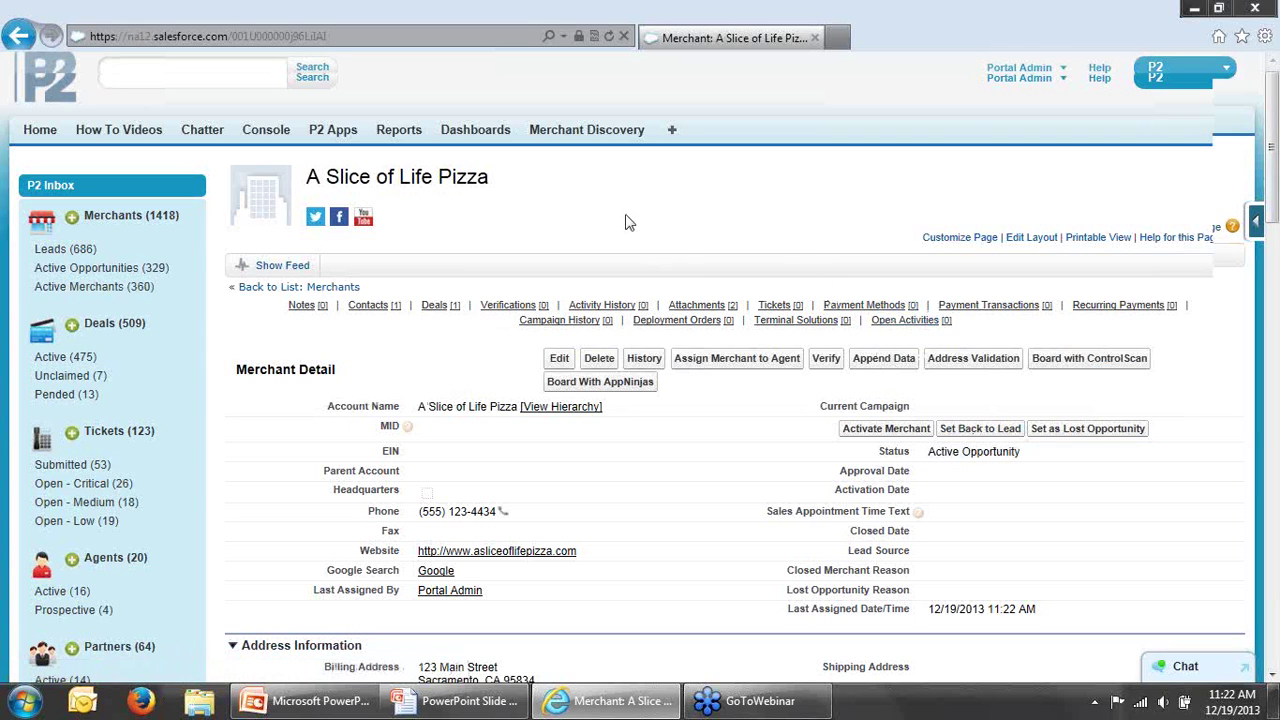
pyautogui.scroll(-3, 625, 222)
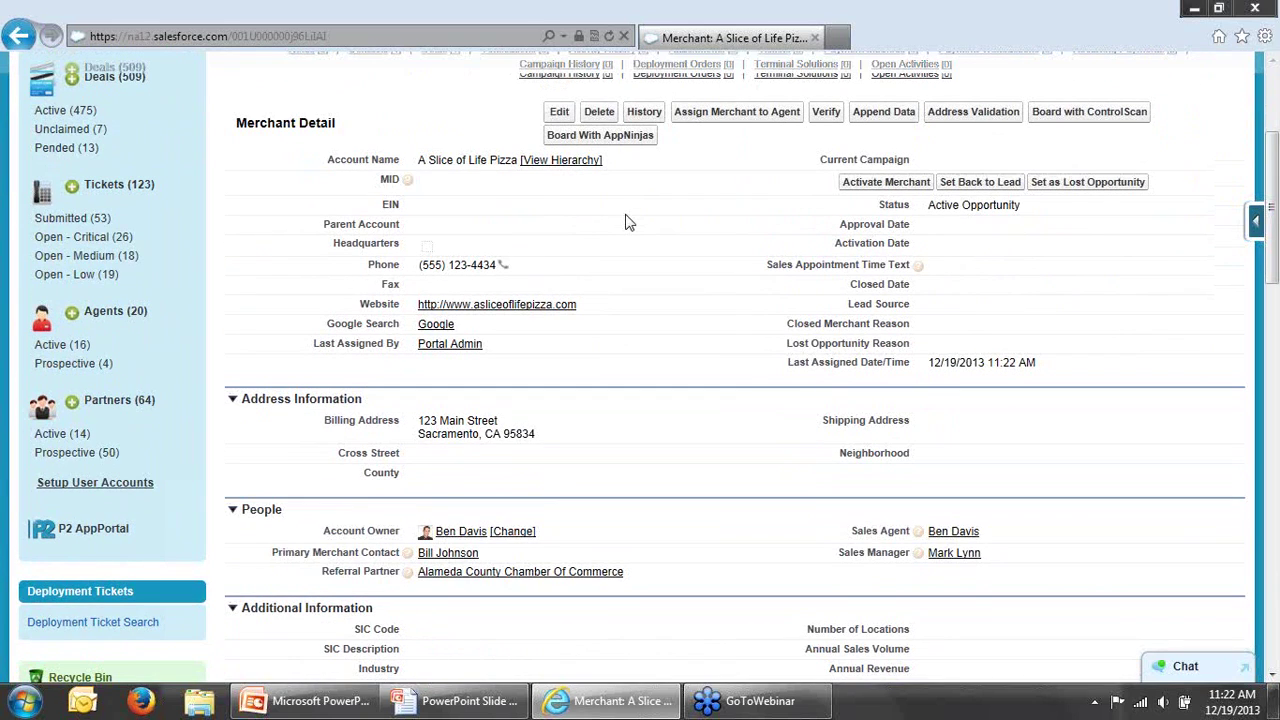
pyautogui.scroll(-1, 625, 222)
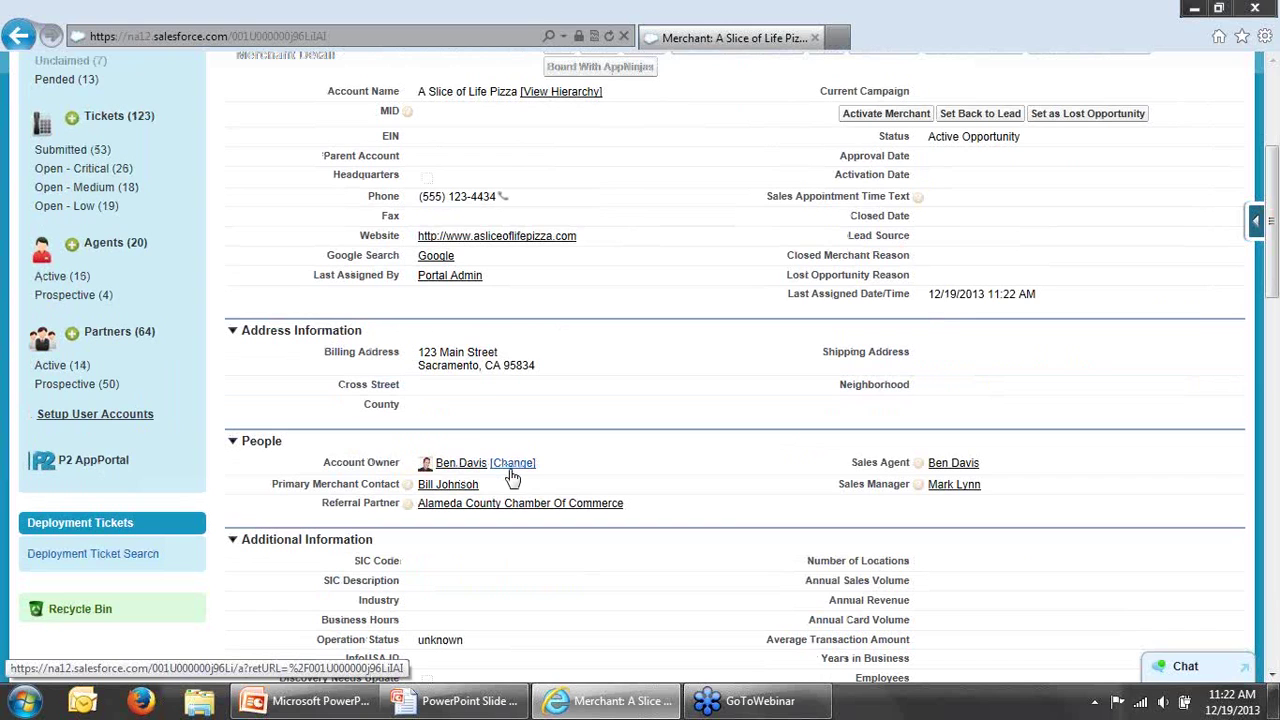
pyautogui.moveTo(1274, 290); pyautogui.dragTo(1228, 499)
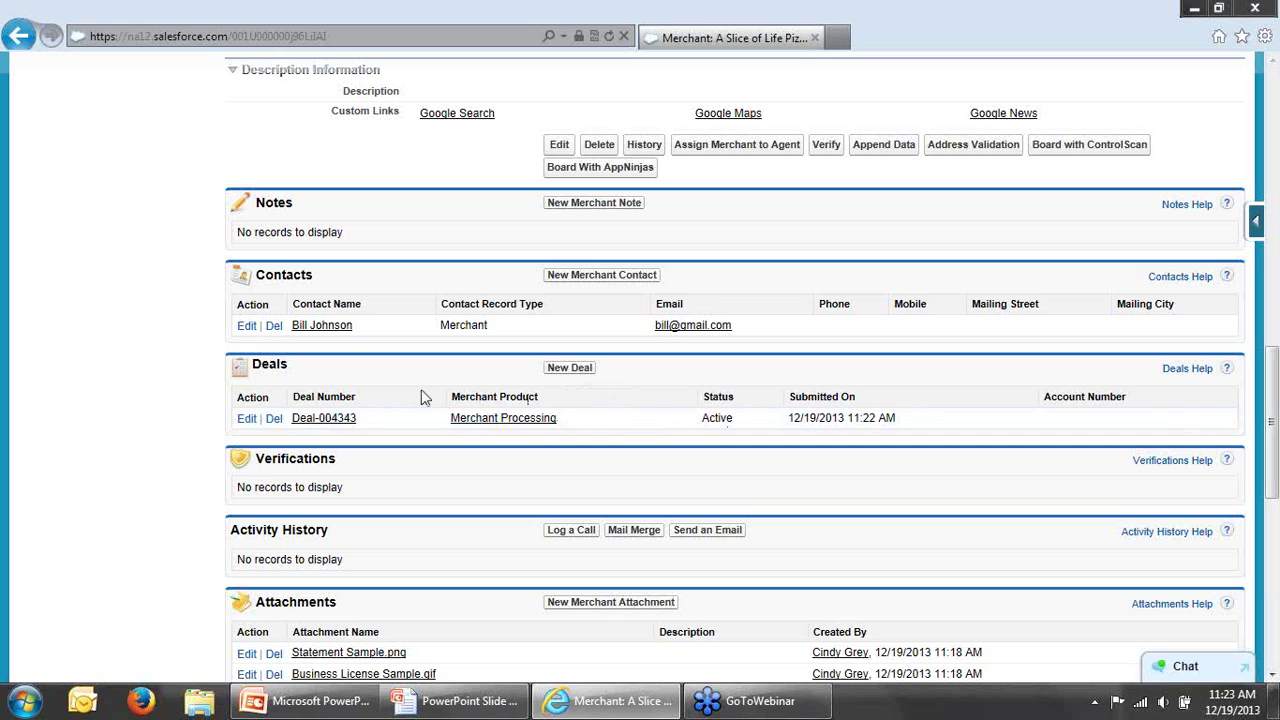
# Step: Open Deal-004343 and review its details at the Contact stage, status Active
pyautogui.click(328, 419)
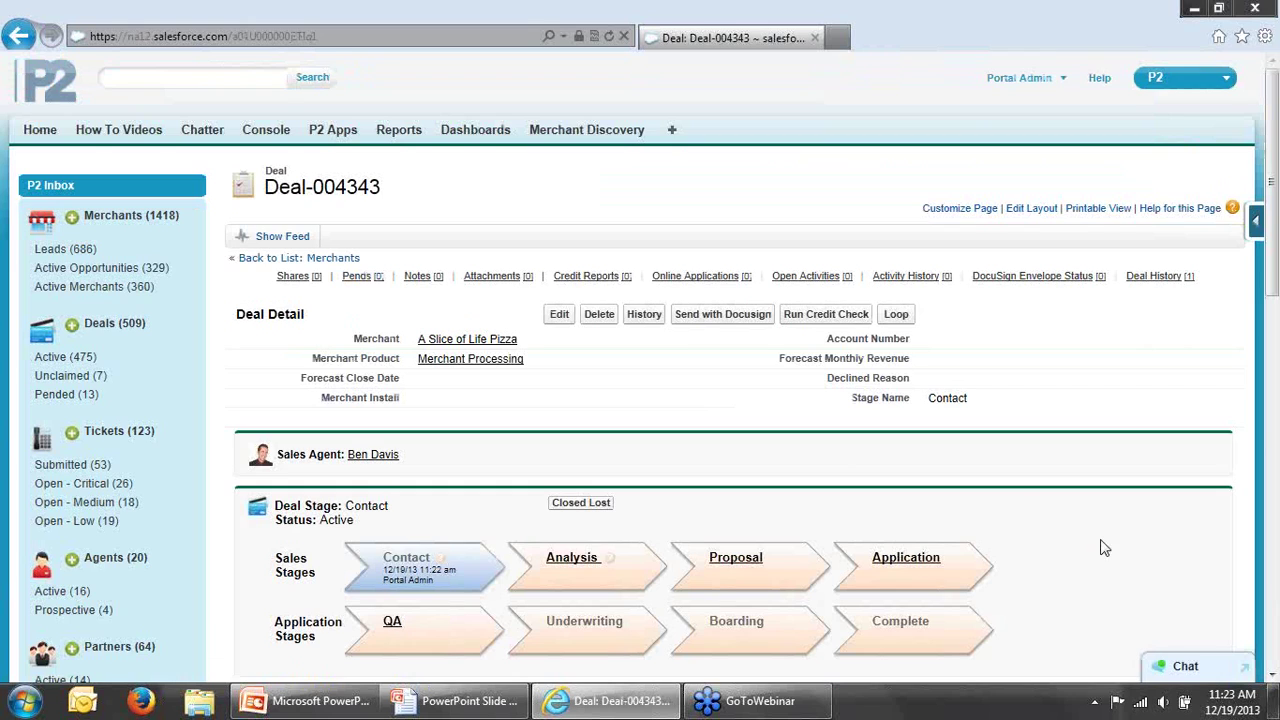
pyautogui.scroll(-1, 1140, 556)
pyautogui.scroll(-2, 1140, 556)
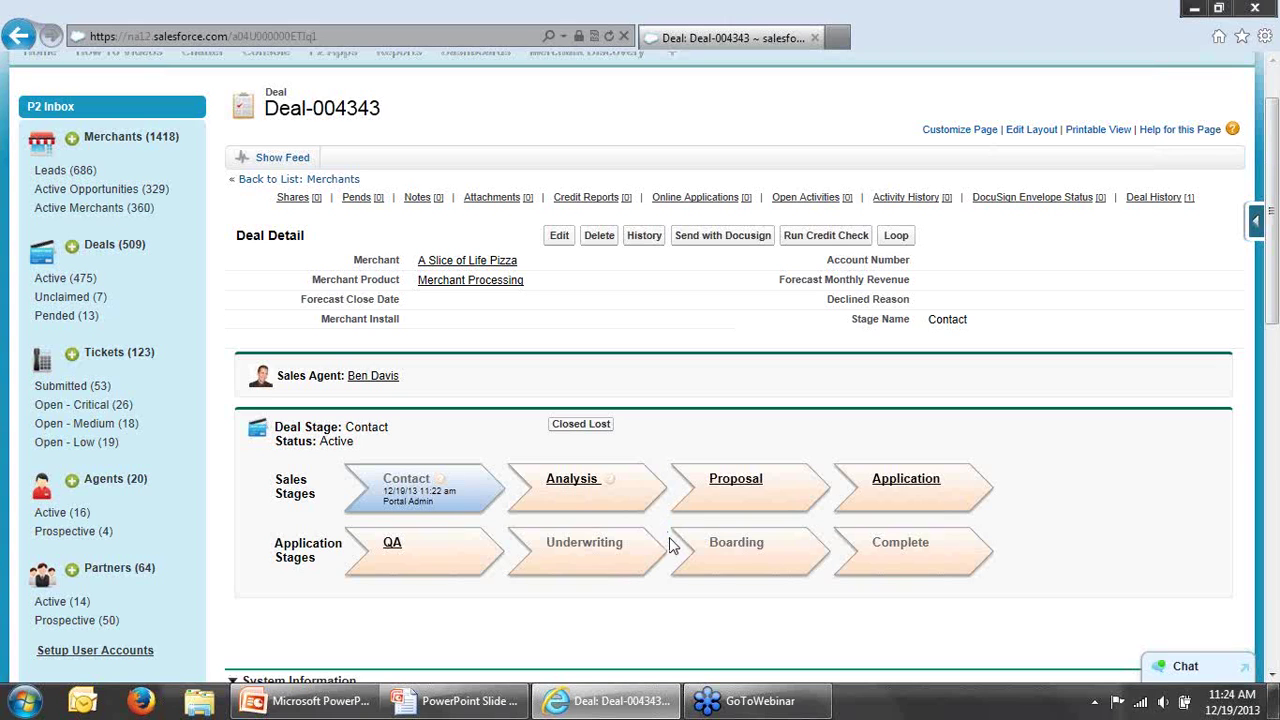
pyautogui.scroll(-1, 745, 463)
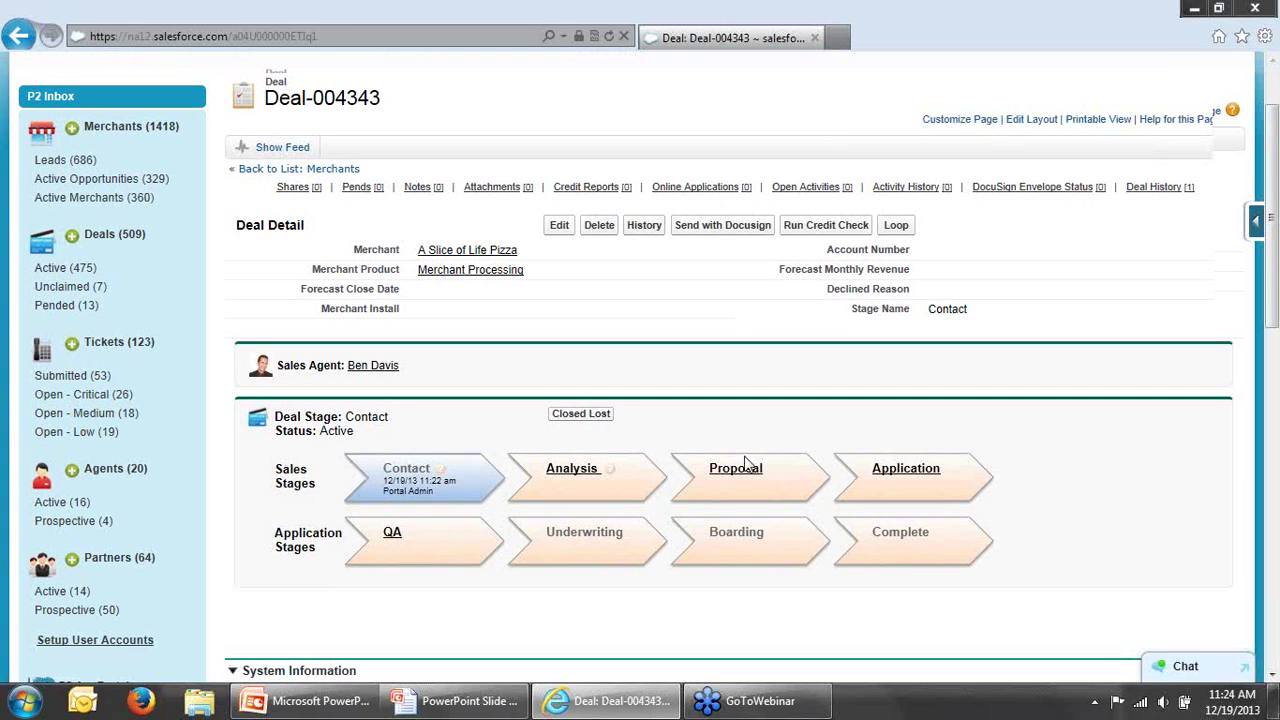
pyautogui.scroll(-1, 744, 460)
pyautogui.scroll(1, 733, 455)
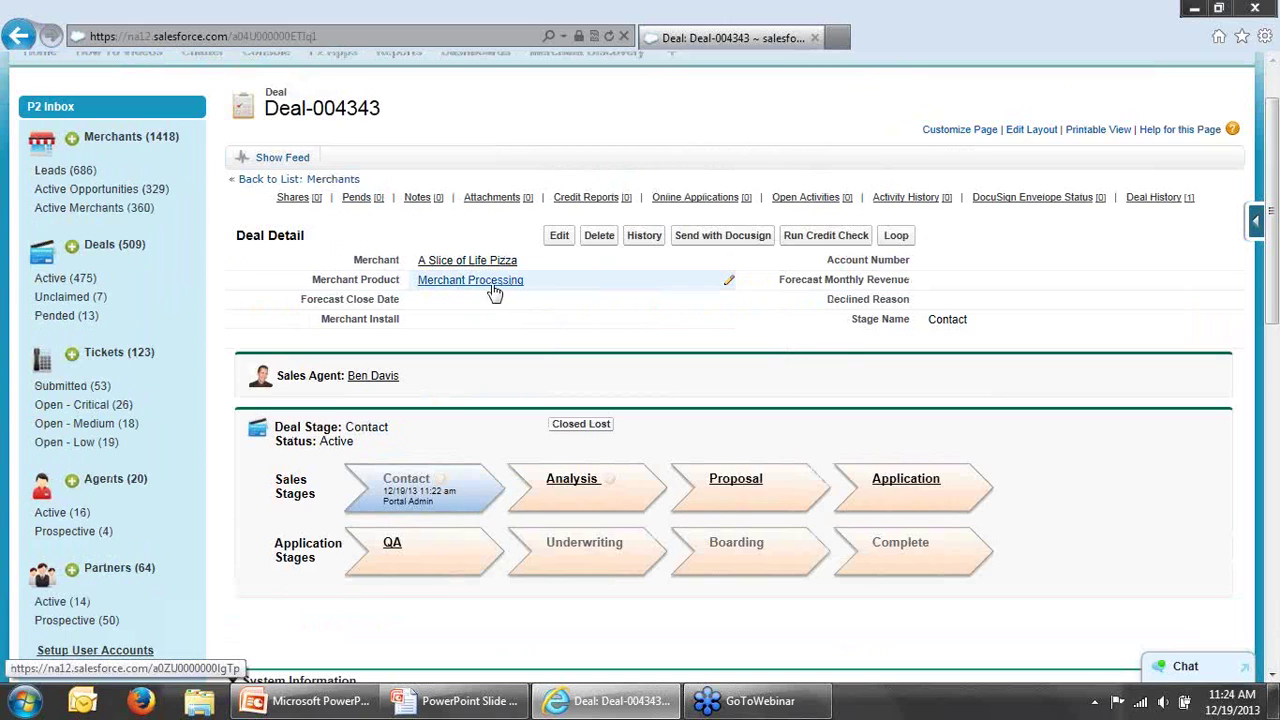
pyautogui.moveTo(489, 286)
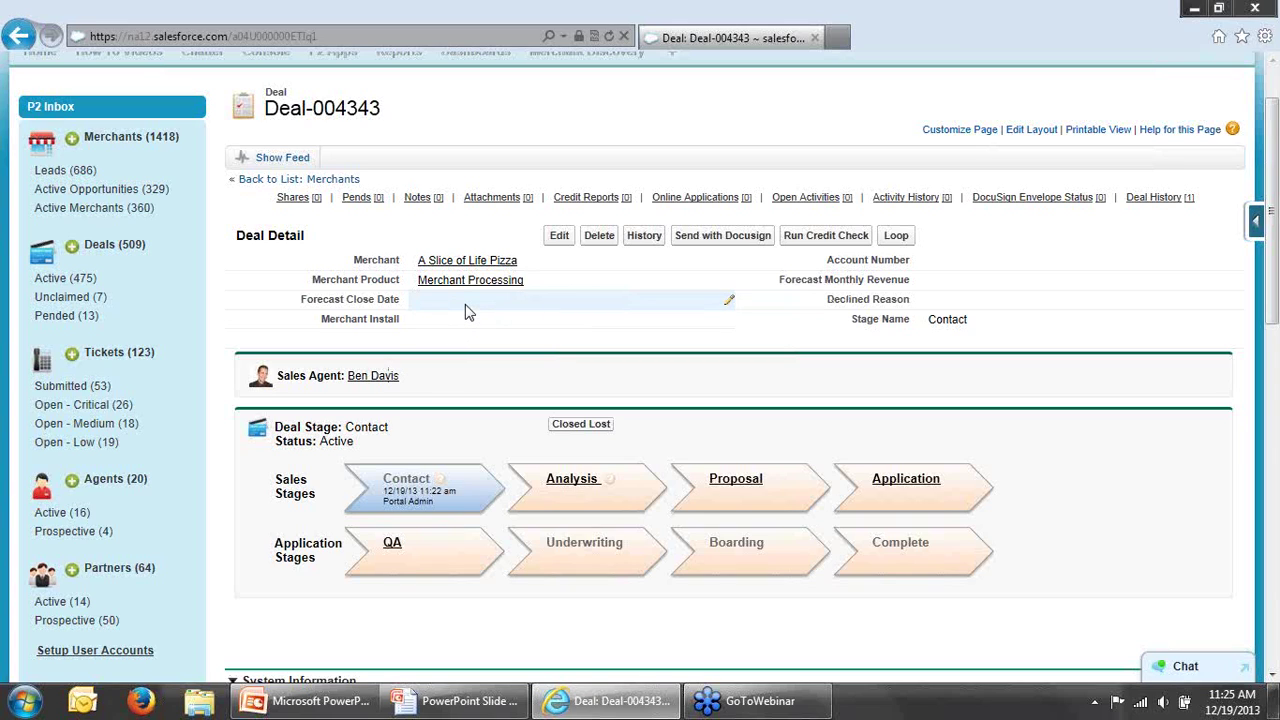
# Step: Set Deal-004343's Forecast Close Date to 12/31/2013 and Forecast Monthly Revenue to $75, then save
pyautogui.click(466, 307)
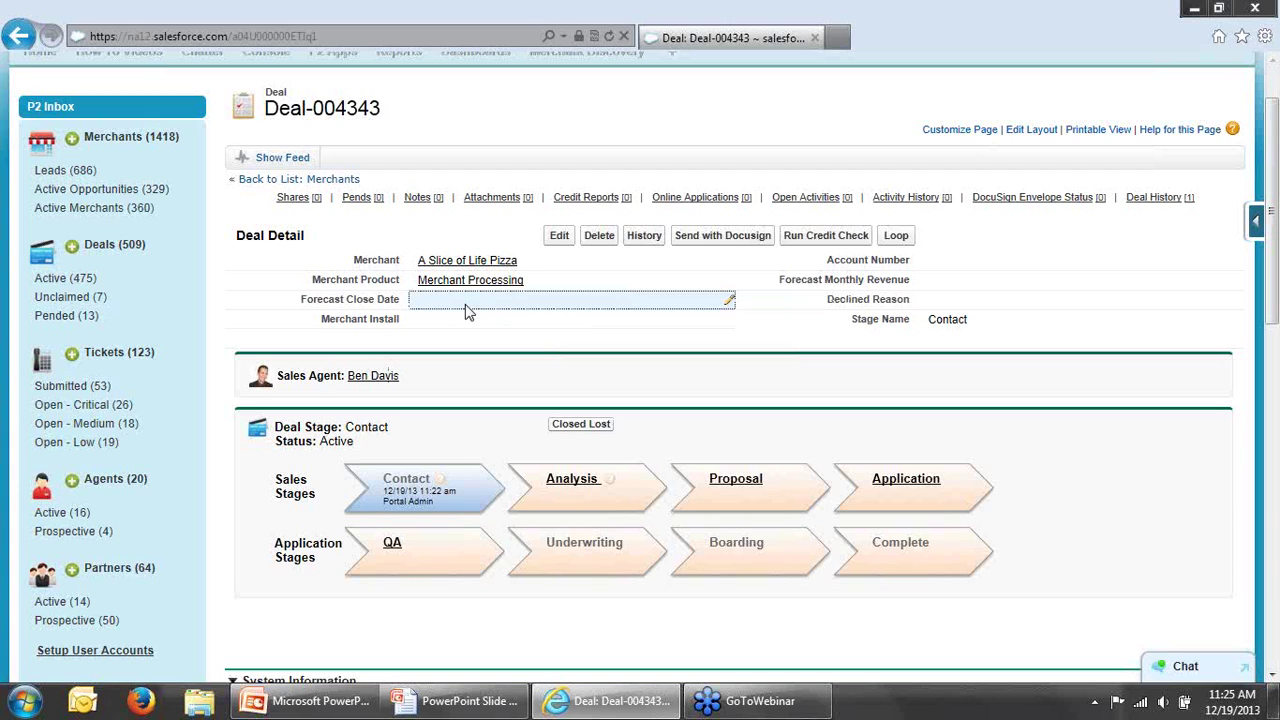
pyautogui.doubleClick(469, 311)
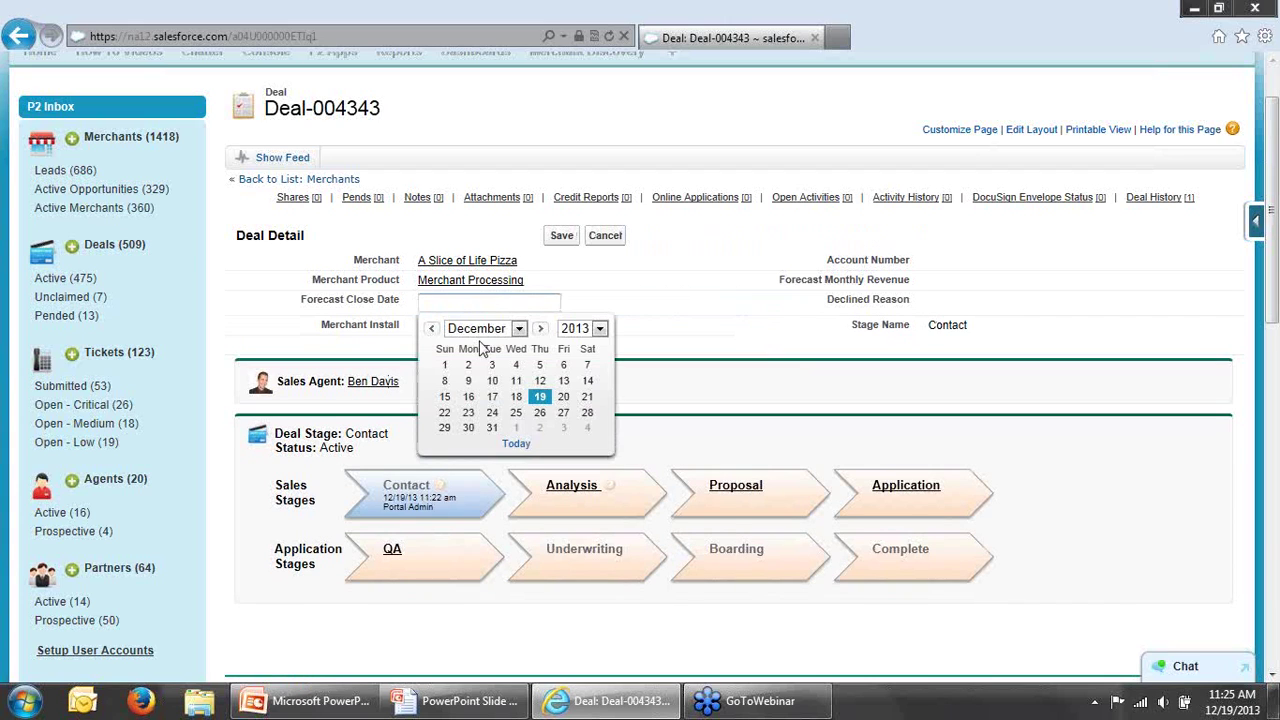
pyautogui.click(493, 428)
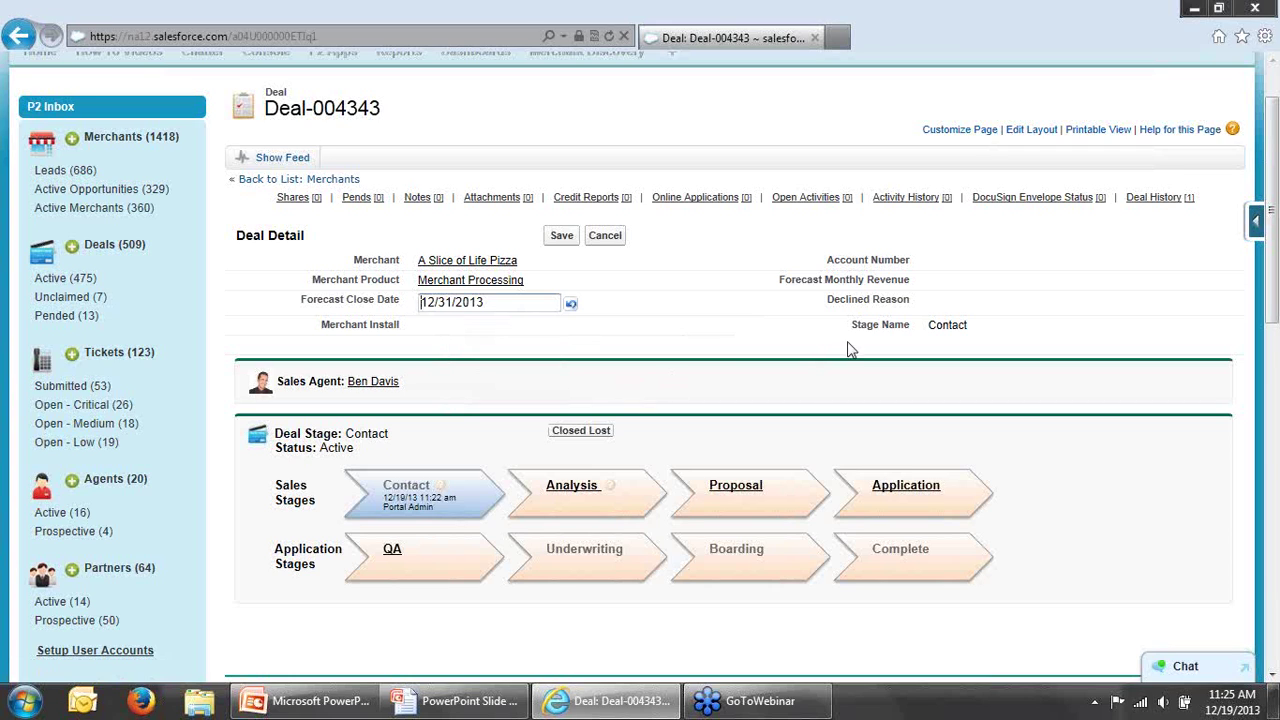
pyautogui.doubleClick(949, 281)
pyautogui.write('75')
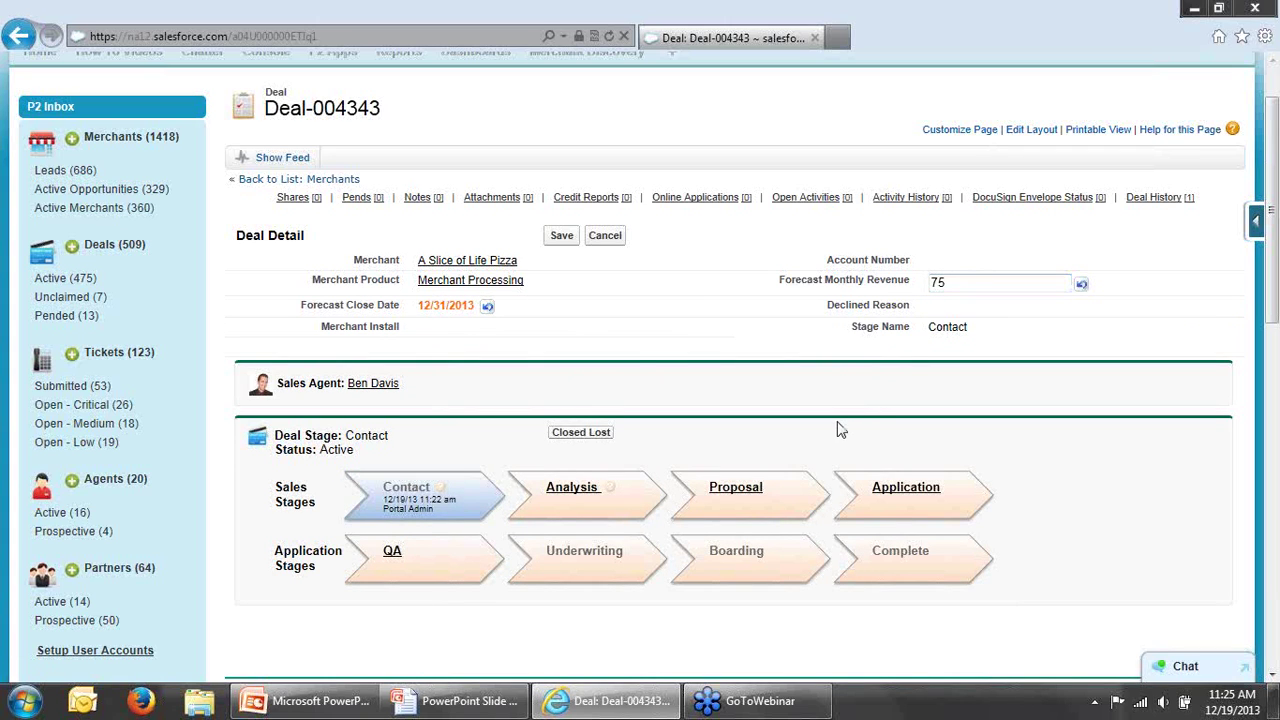
pyautogui.click(561, 235)
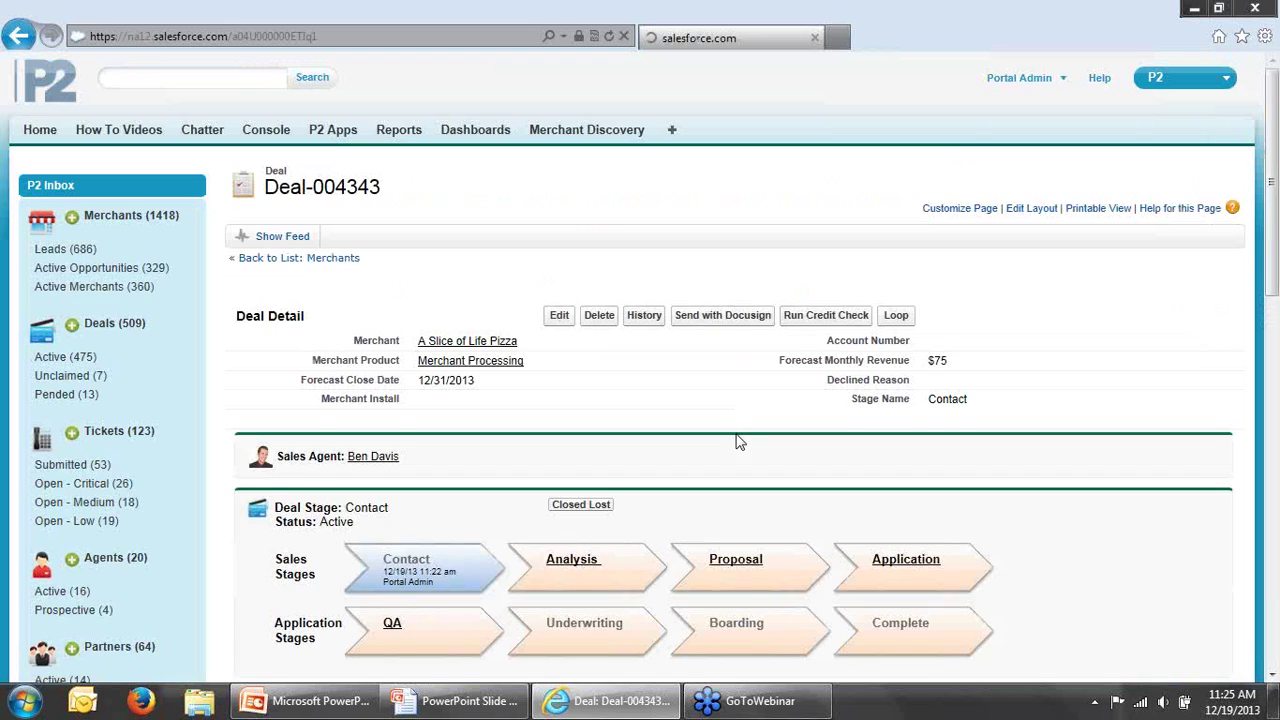
# Step: Advance Deal-004343 along the Sales Stages path through Analysis to Application
pyautogui.click(590, 563)
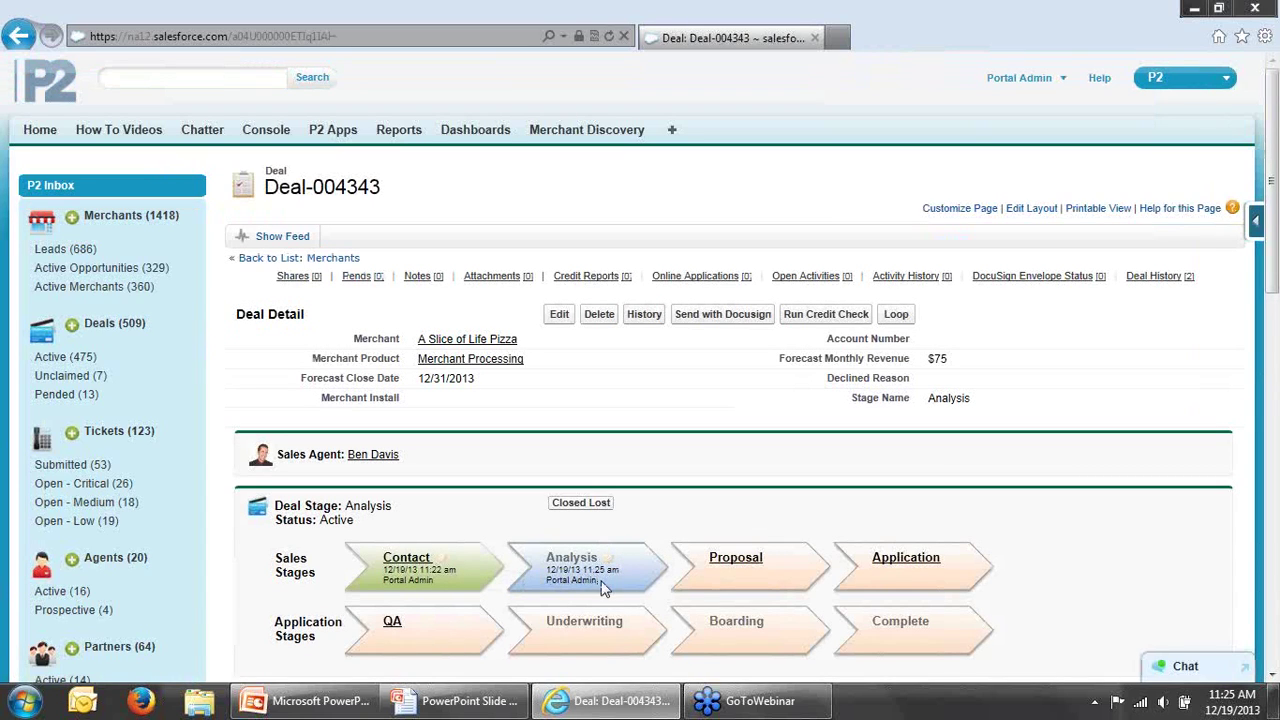
pyautogui.moveTo(604, 584); pyautogui.dragTo(562, 582)
pyautogui.click(618, 584)
pyautogui.click(922, 562)
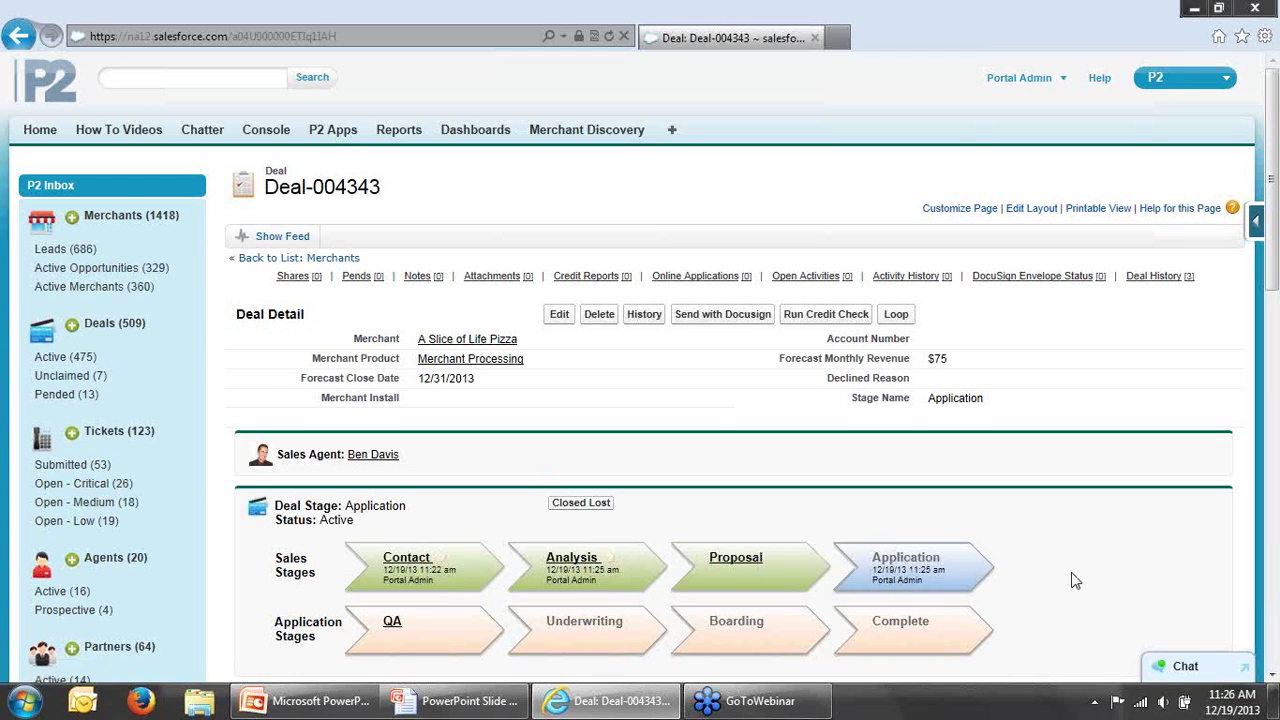
pyautogui.scroll(-1, 1075, 581)
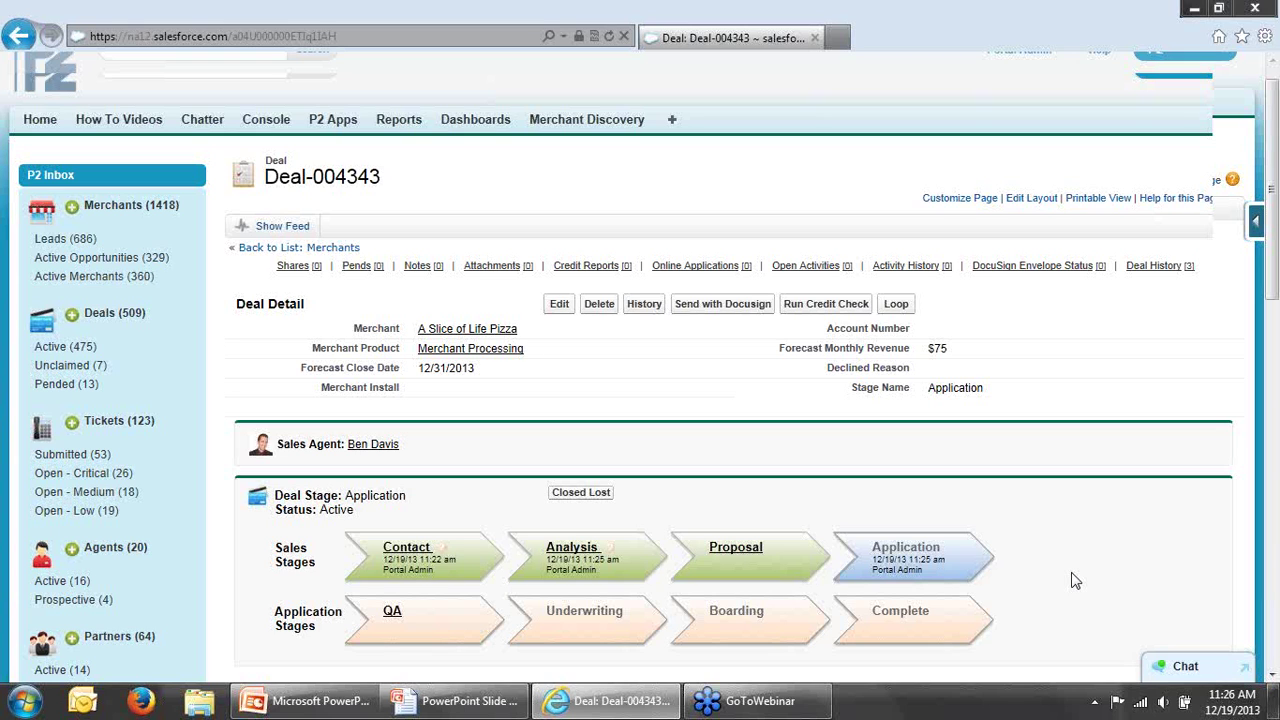
pyautogui.scroll(-2, 1075, 581)
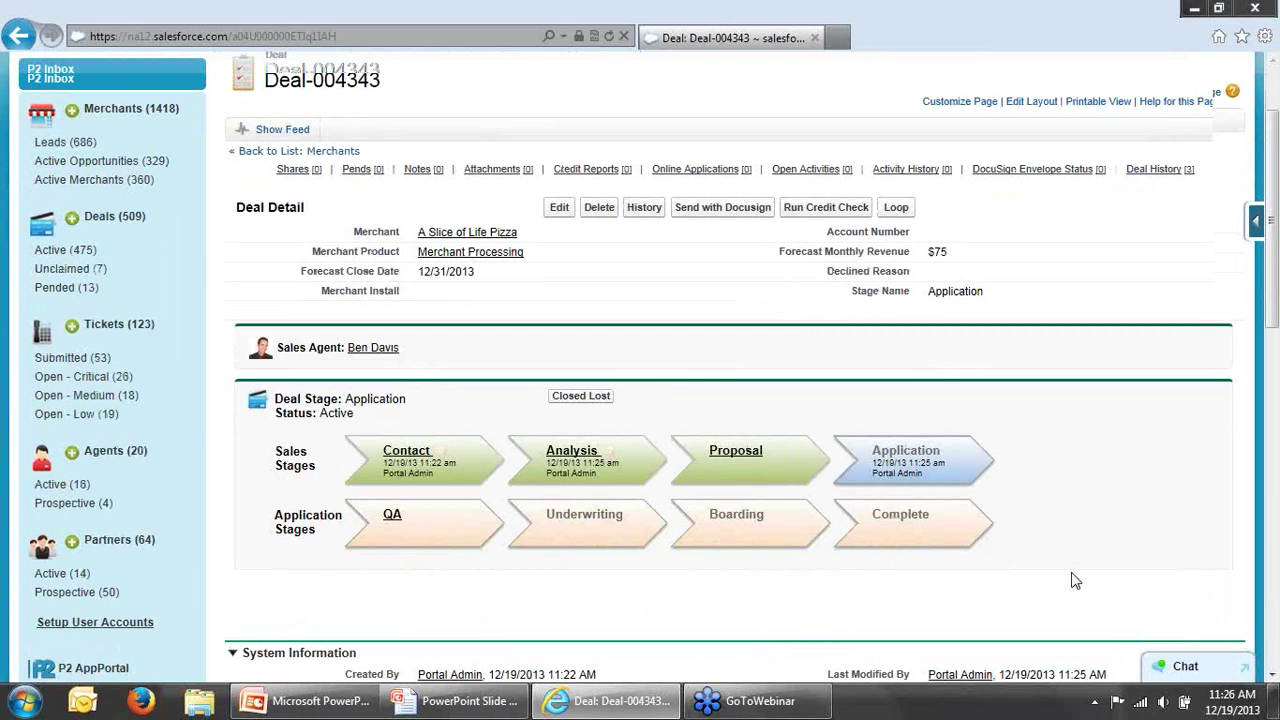
pyautogui.scroll(-6, 1073, 580)
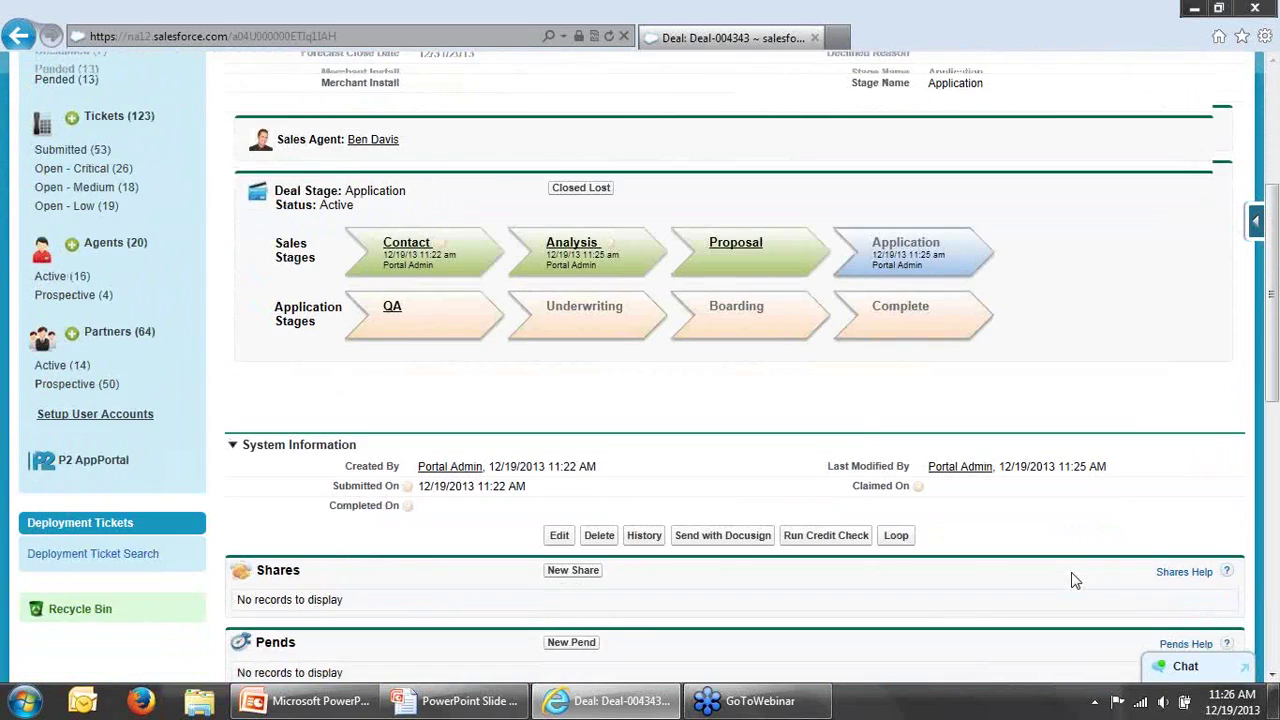
pyautogui.scroll(-1, 1075, 581)
pyautogui.scroll(-4, 1075, 580)
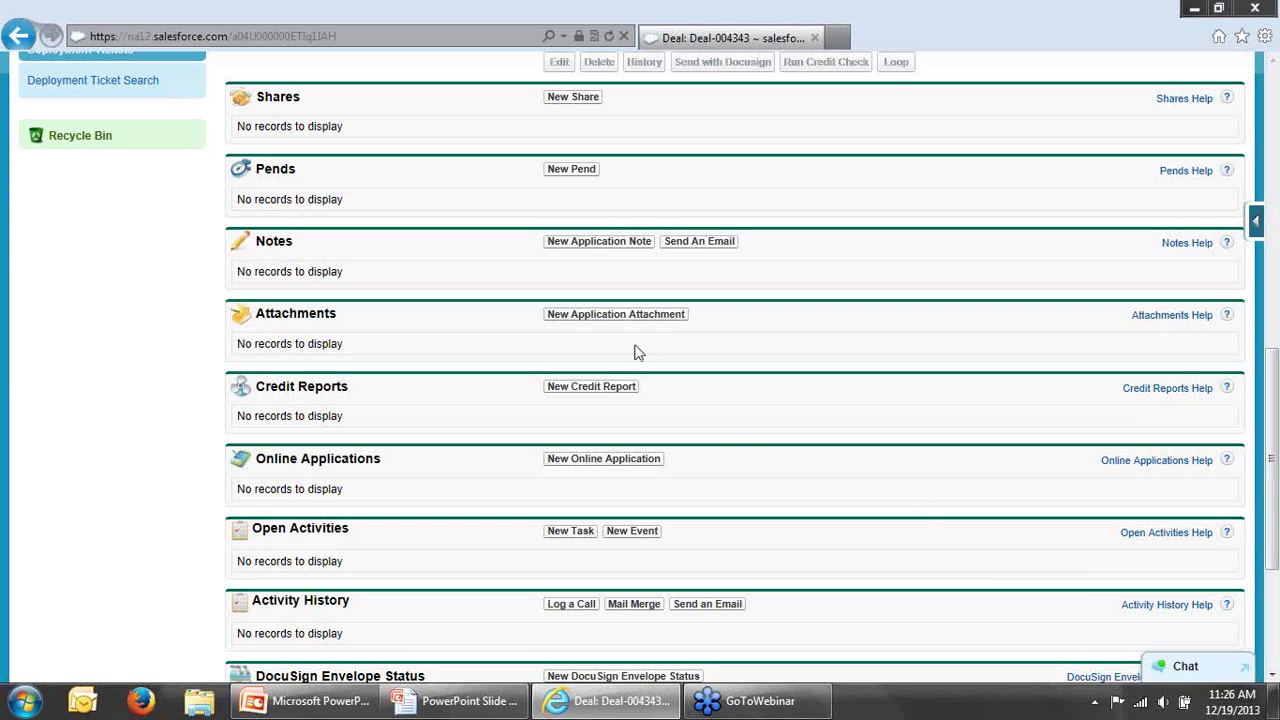
pyautogui.click(619, 318)
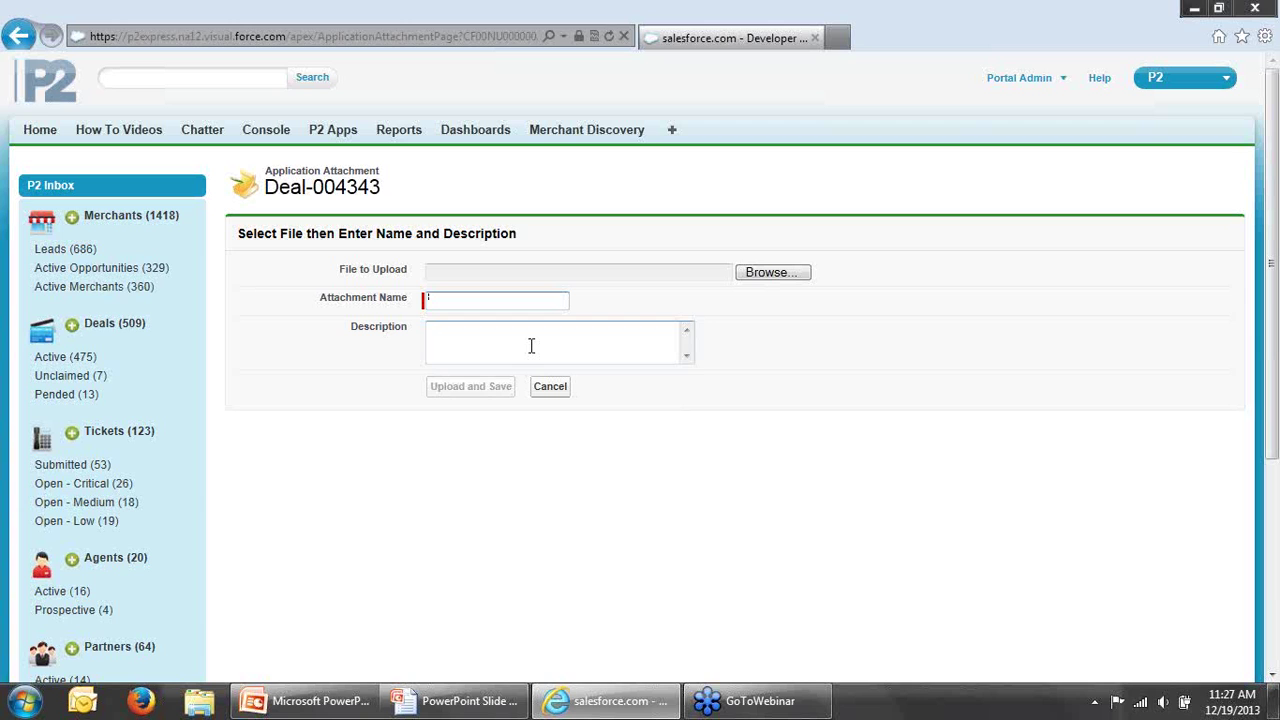
pyautogui.click(19, 37)
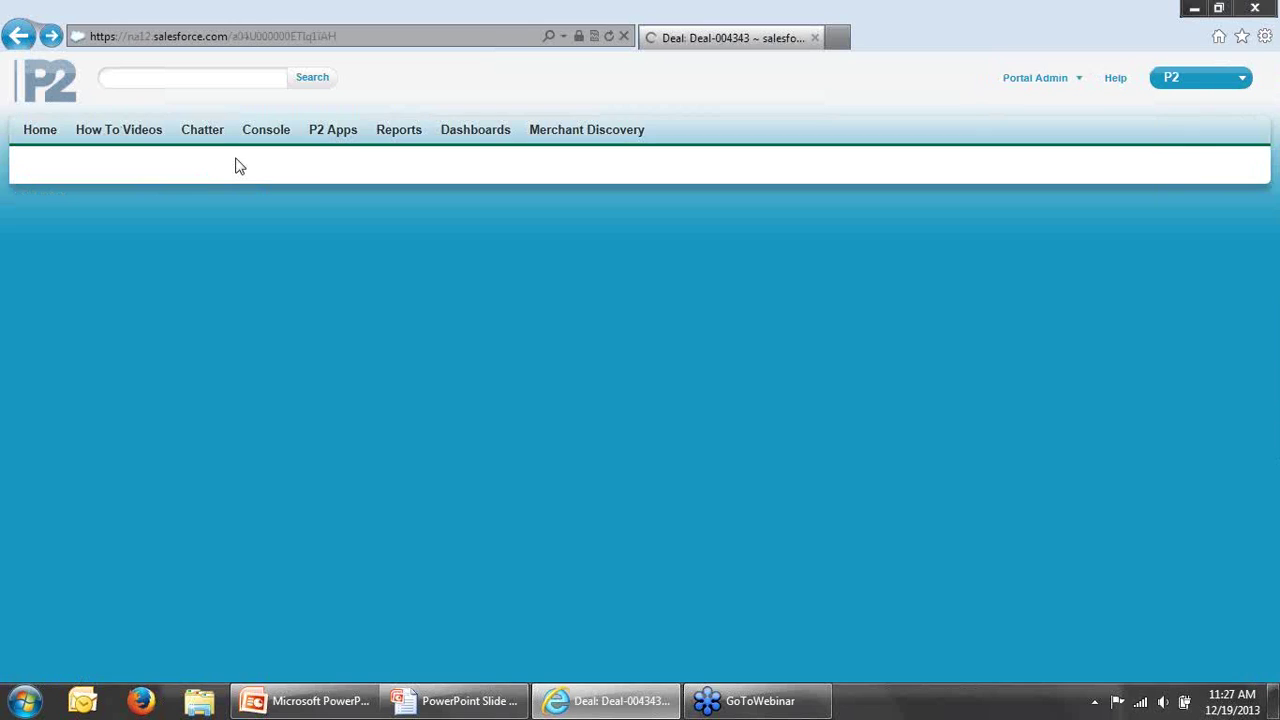
pyautogui.scroll(-2, 1275, 548)
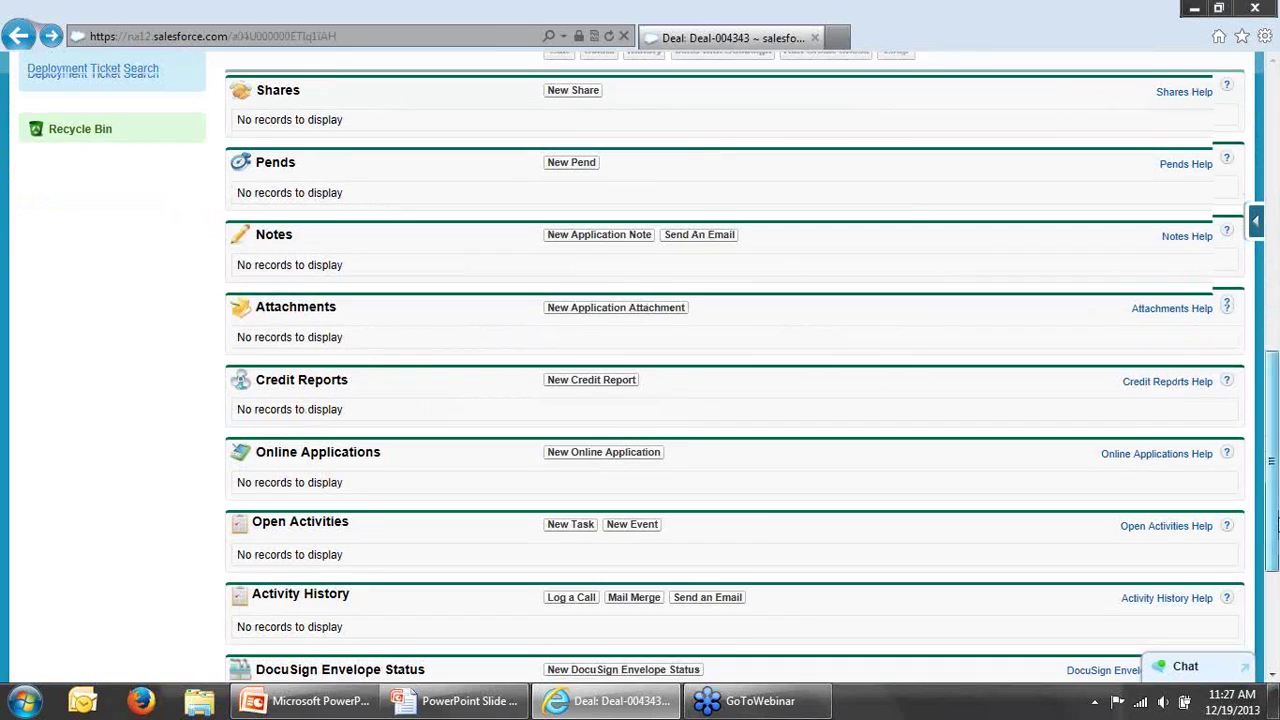
pyautogui.moveTo(1275, 548); pyautogui.dragTo(1272, 585)
pyautogui.scroll(3, 1272, 585)
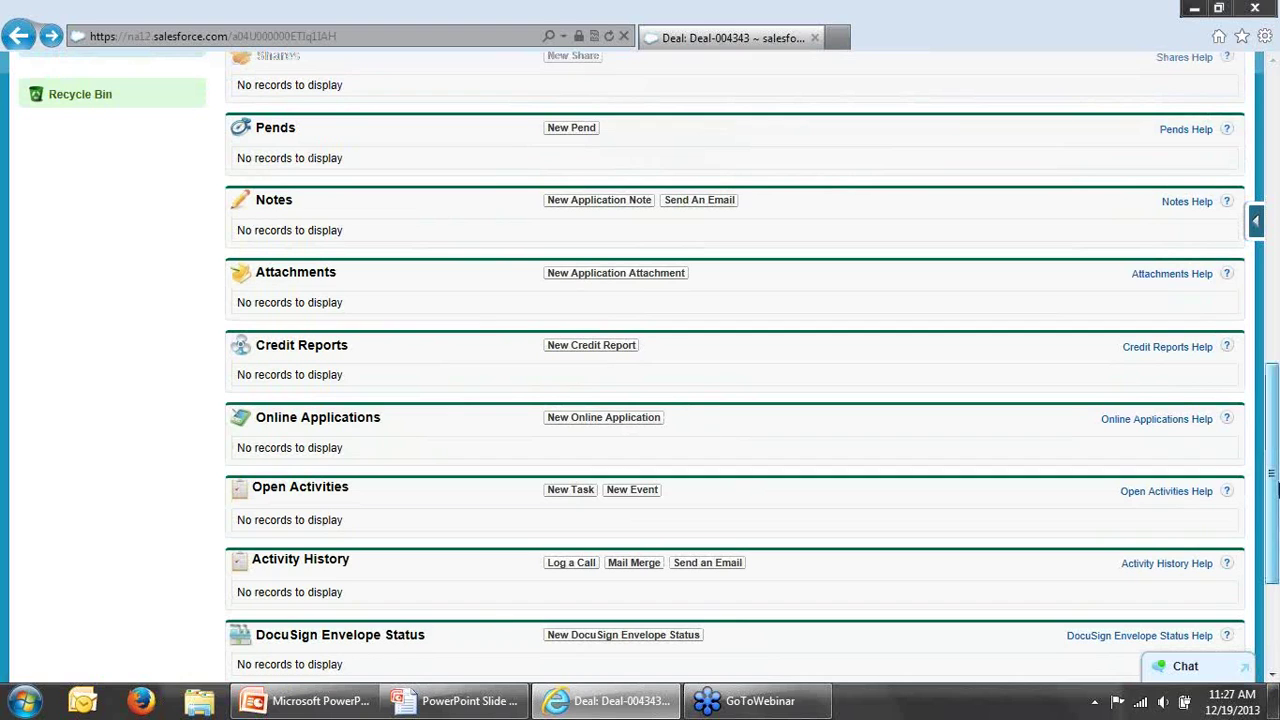
pyautogui.scroll(2, 1275, 457)
pyautogui.scroll(3, 1275, 457)
pyautogui.scroll(-4, 1272, 478)
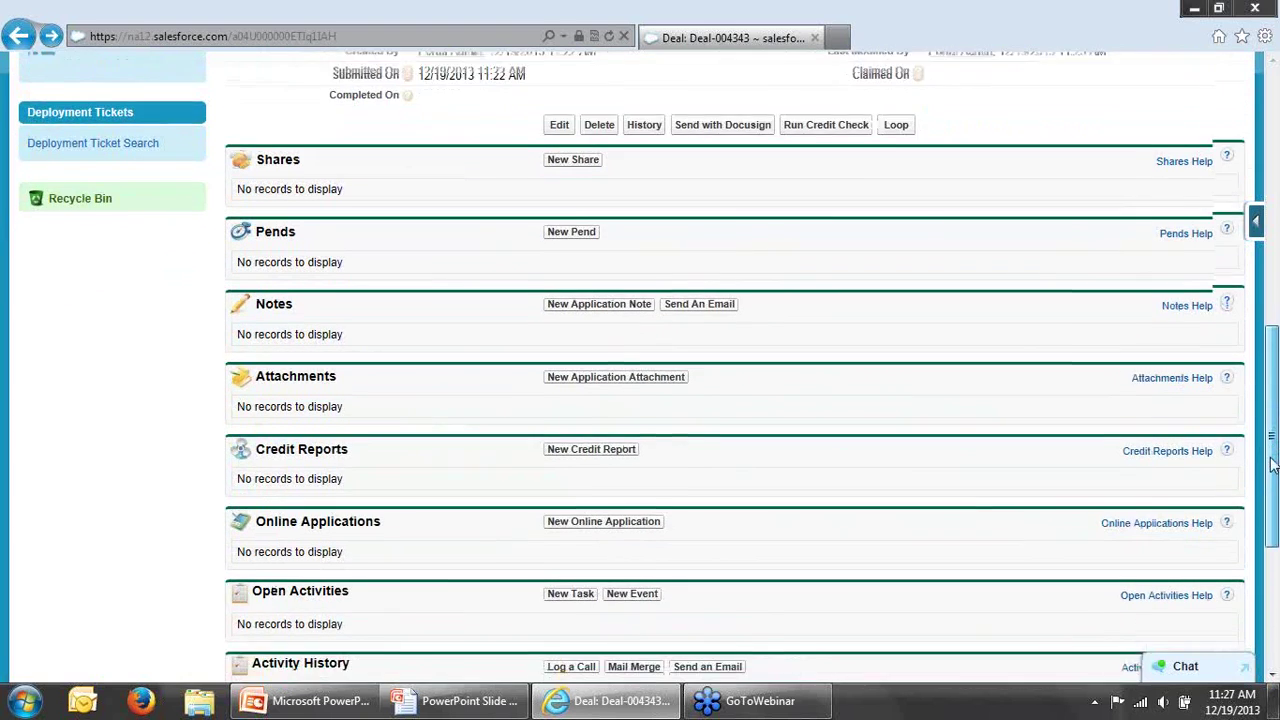
pyautogui.scroll(-1, 1272, 478)
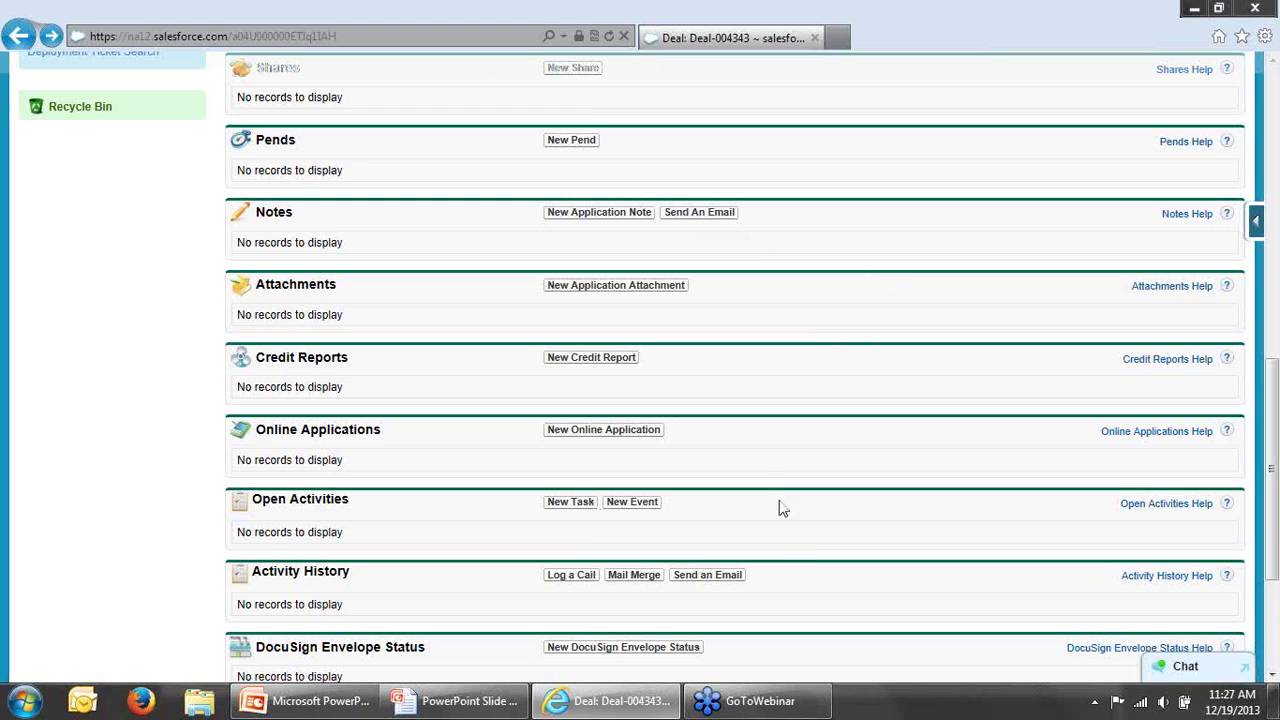
pyautogui.scroll(-1, 1274, 532)
pyautogui.moveTo(1274, 532); pyautogui.dragTo(1274, 515)
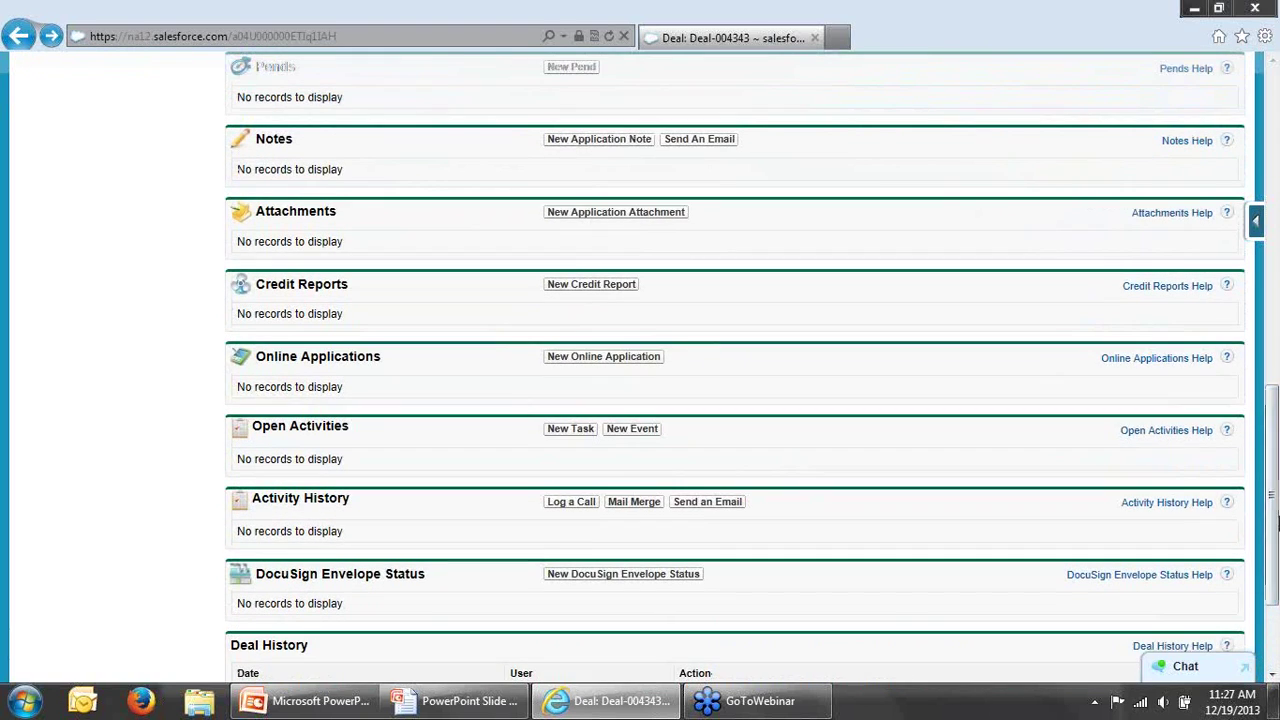
# Step: Create a new First Data Omaha online application for the A Slice of Life Pizza deal
pyautogui.click(609, 360)
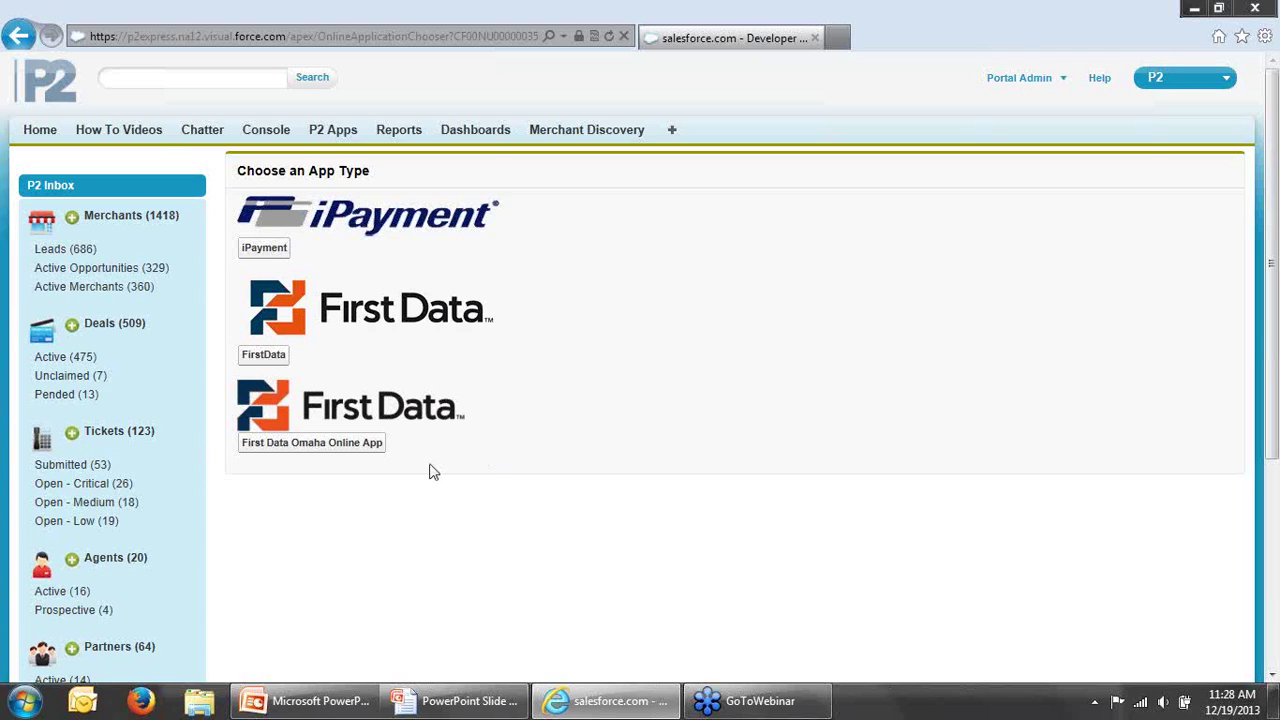
pyautogui.click(354, 446)
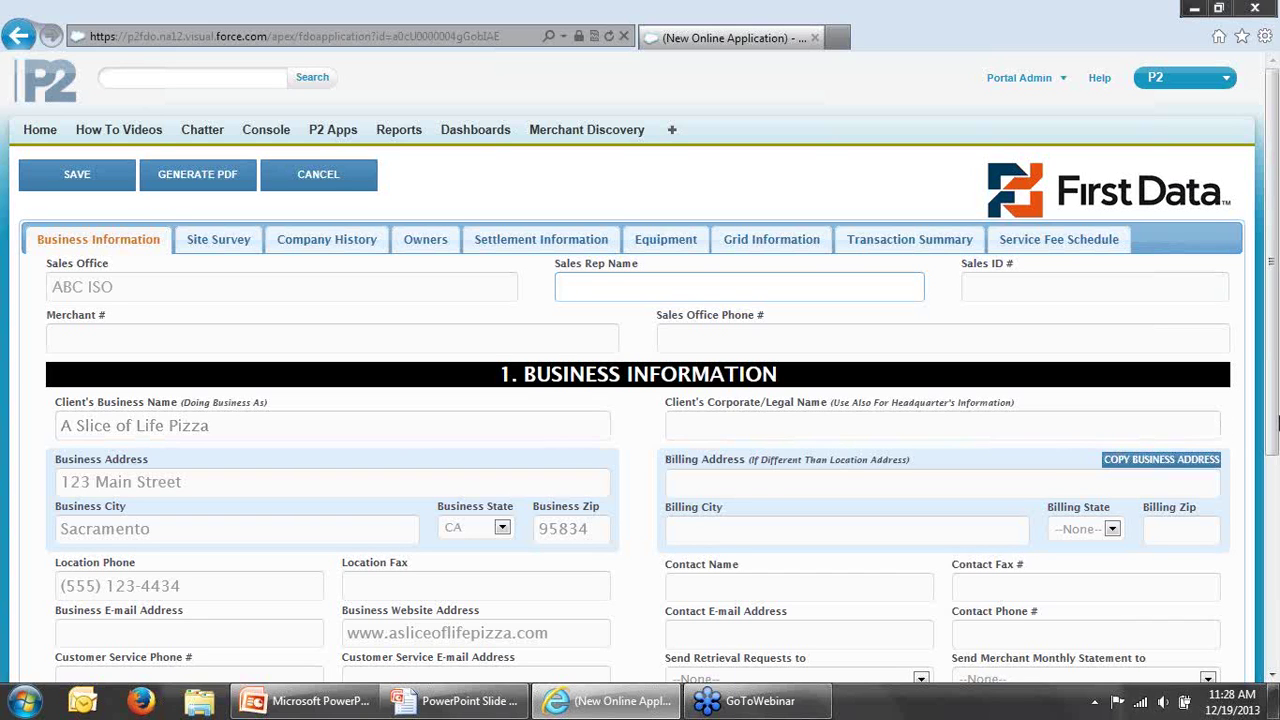
pyautogui.moveTo(1276, 424); pyautogui.dragTo(1262, 422)
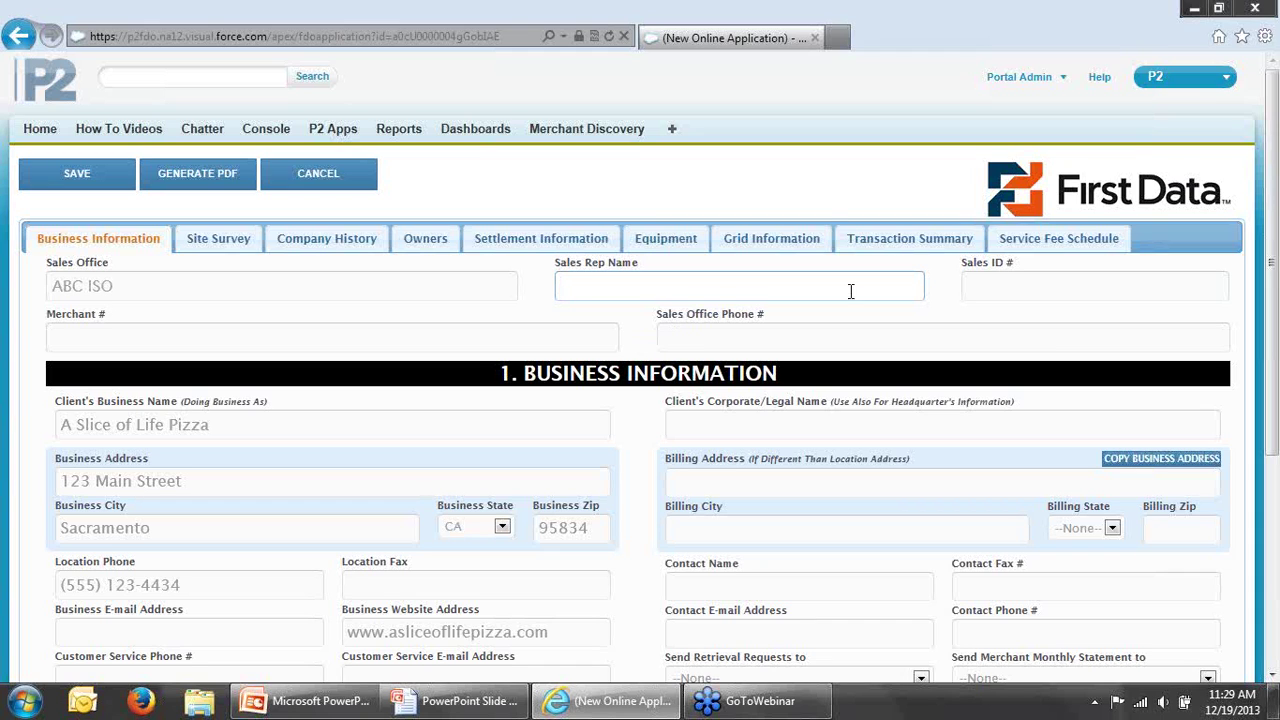
pyautogui.click(1008, 239)
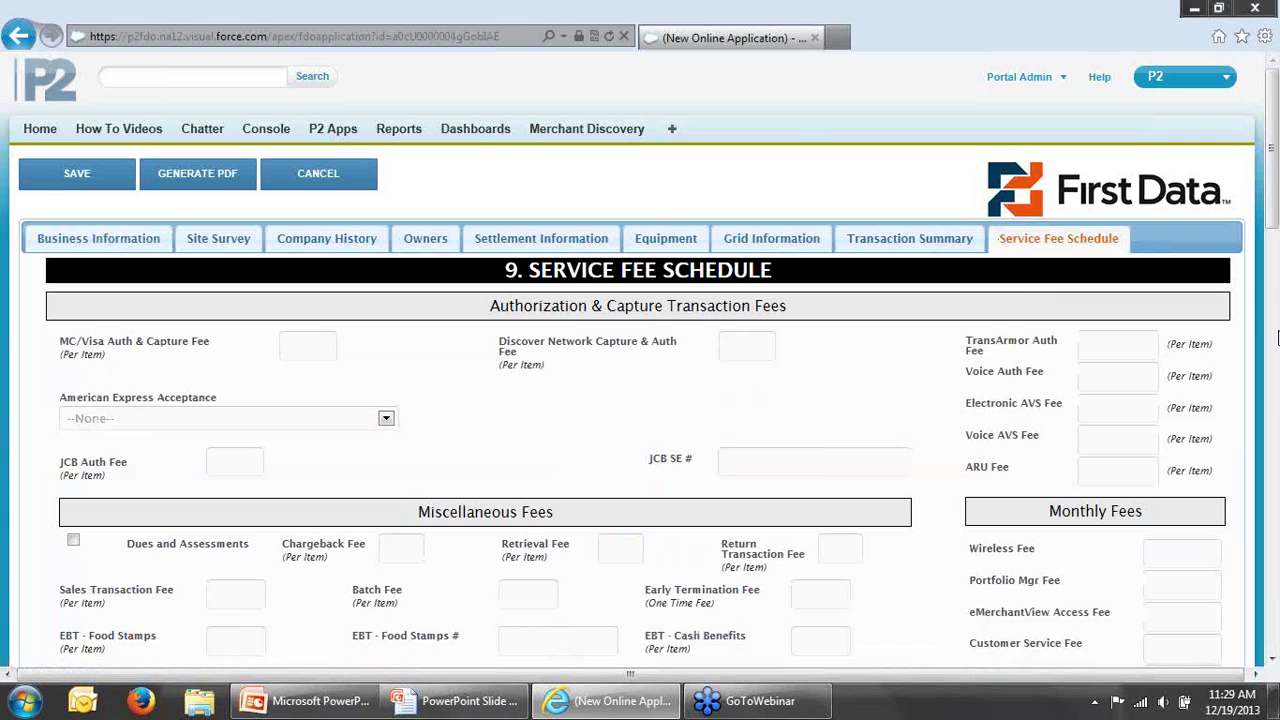
pyautogui.scroll(-1, 896, 388)
pyautogui.scroll(-3, 896, 388)
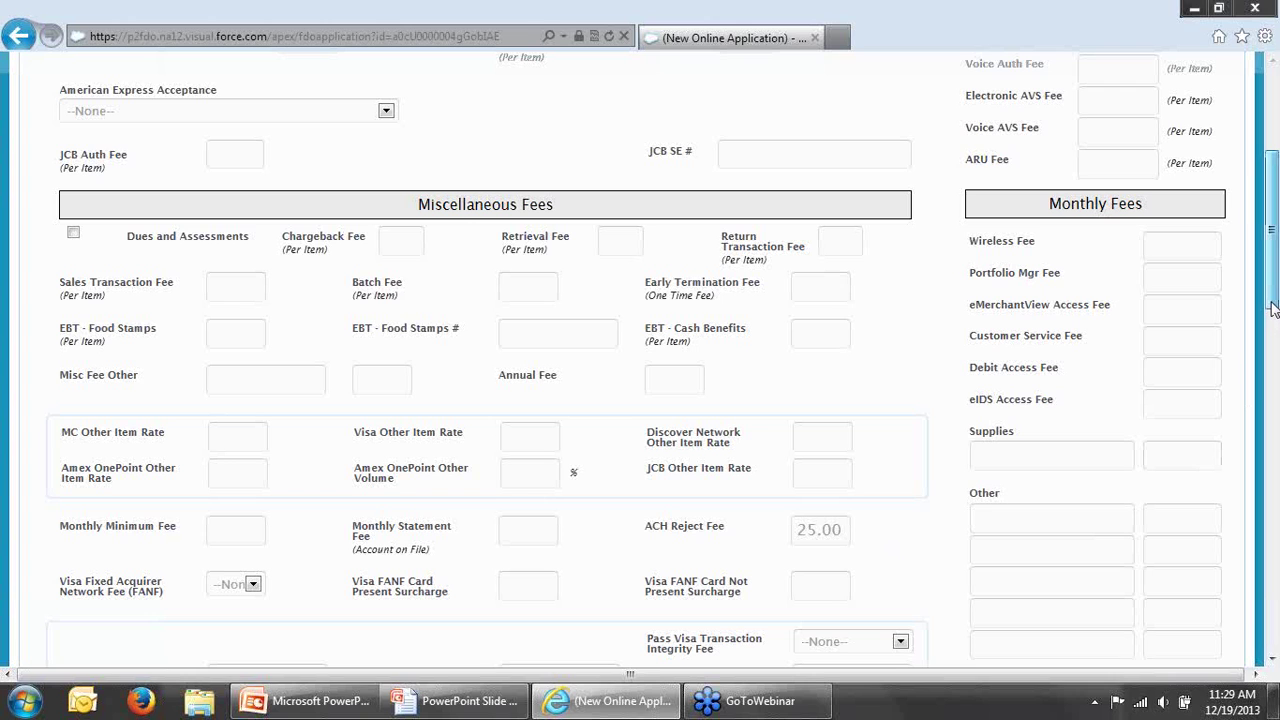
pyautogui.moveTo(1272, 309); pyautogui.dragTo(1268, 218)
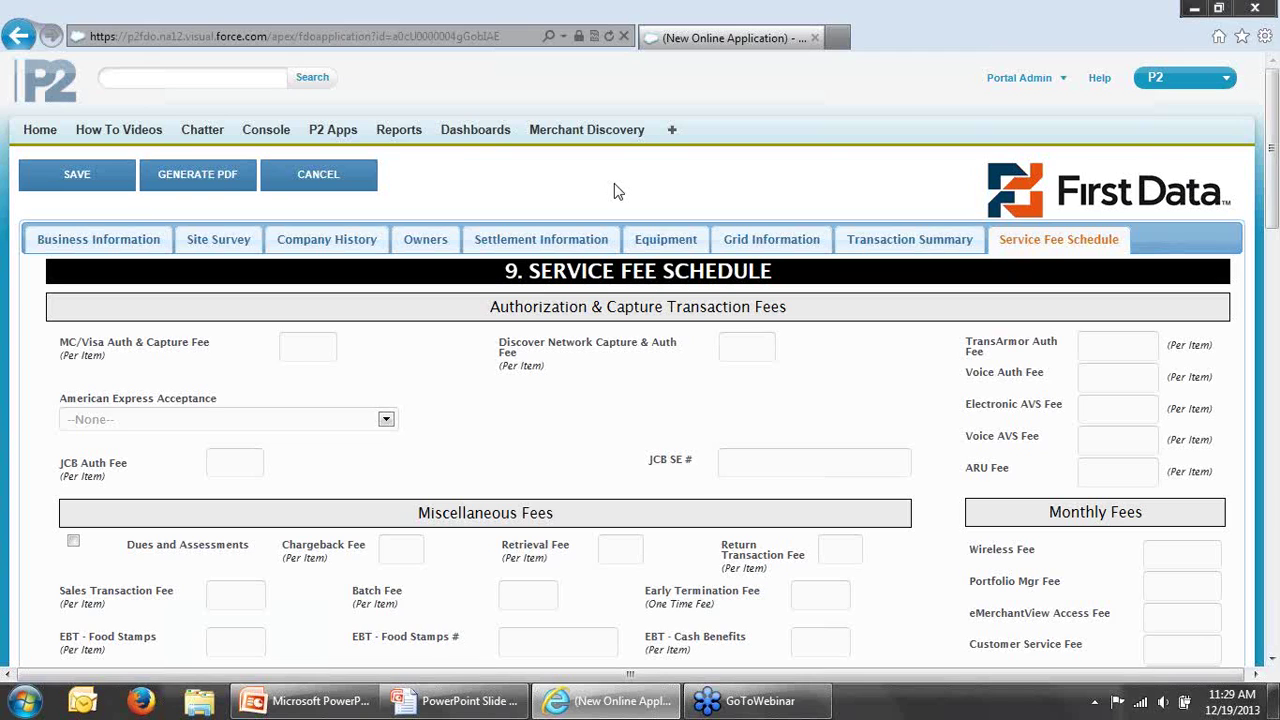
pyautogui.click(338, 247)
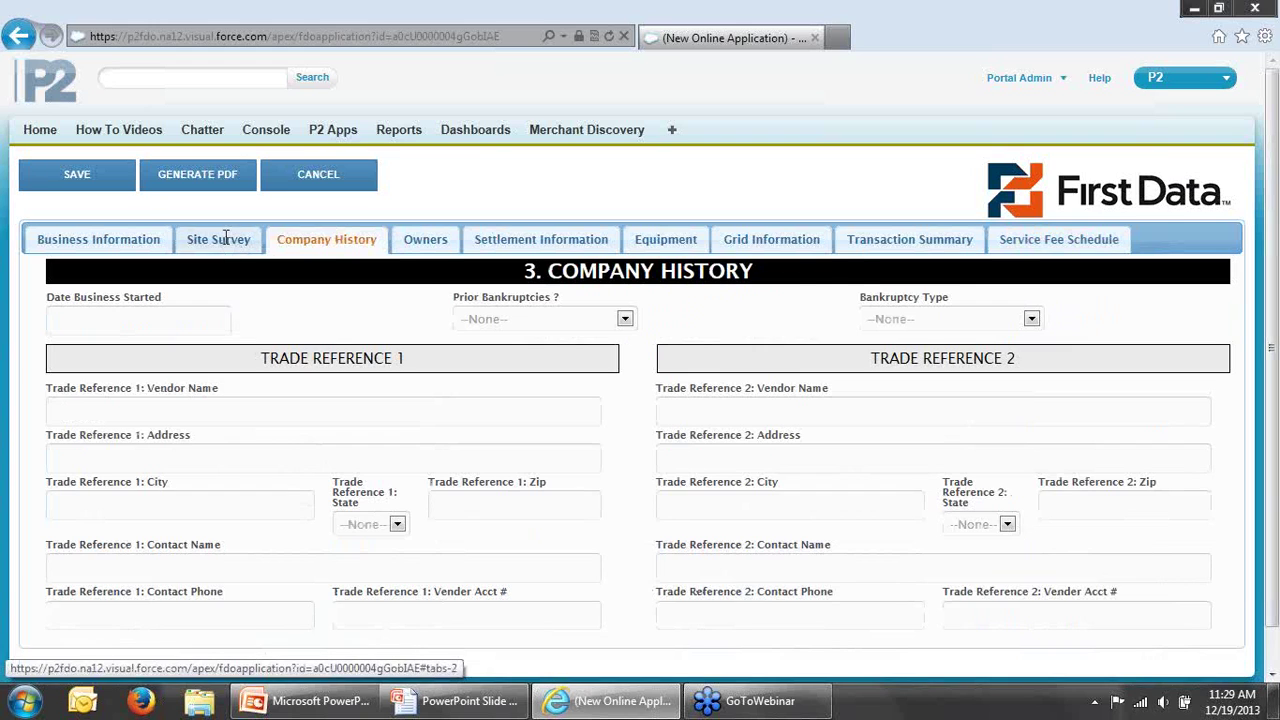
pyautogui.click(226, 236)
pyautogui.click(130, 243)
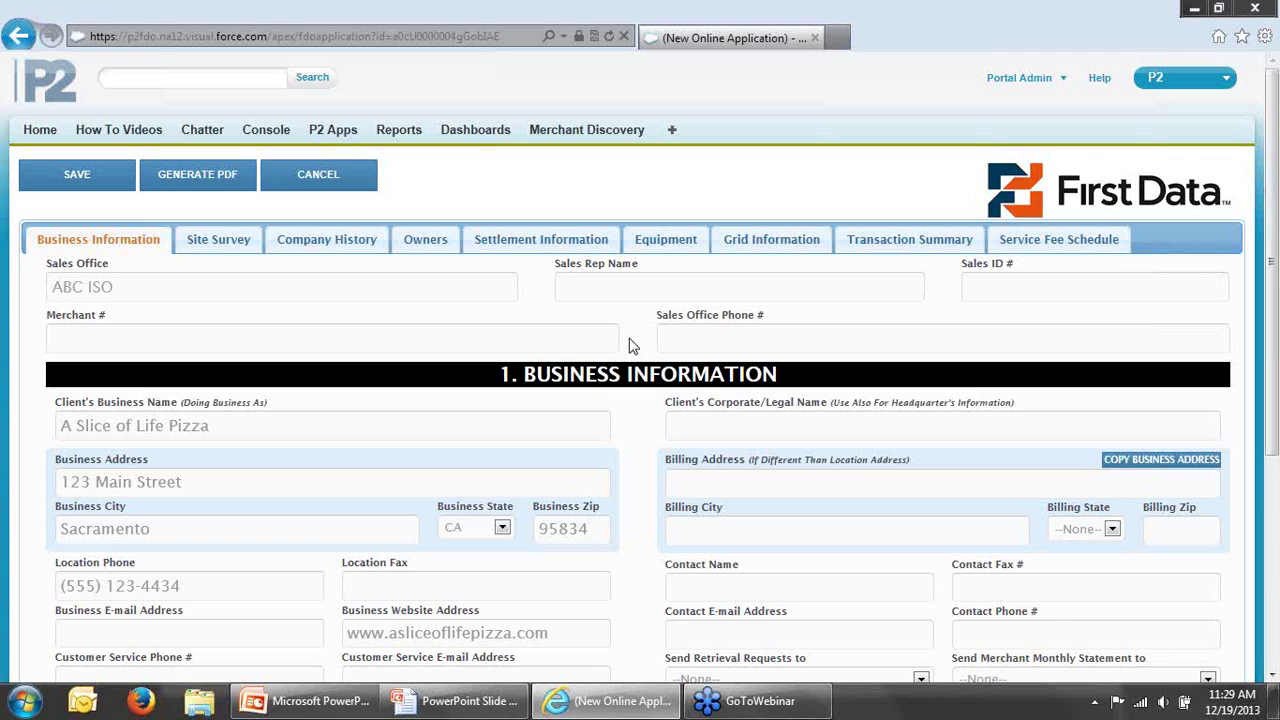
# Step: Save the First Data application and generate its PDF as a deal attachment
pyautogui.click(84, 176)
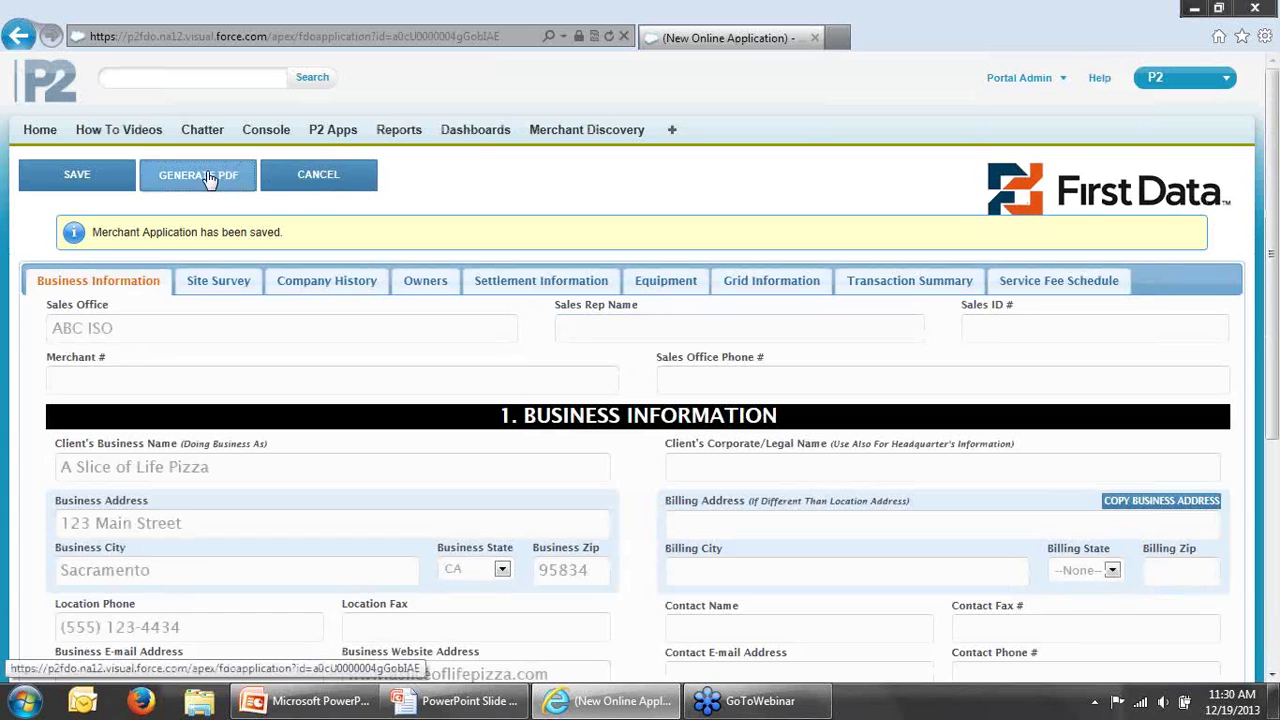
pyautogui.click(204, 173)
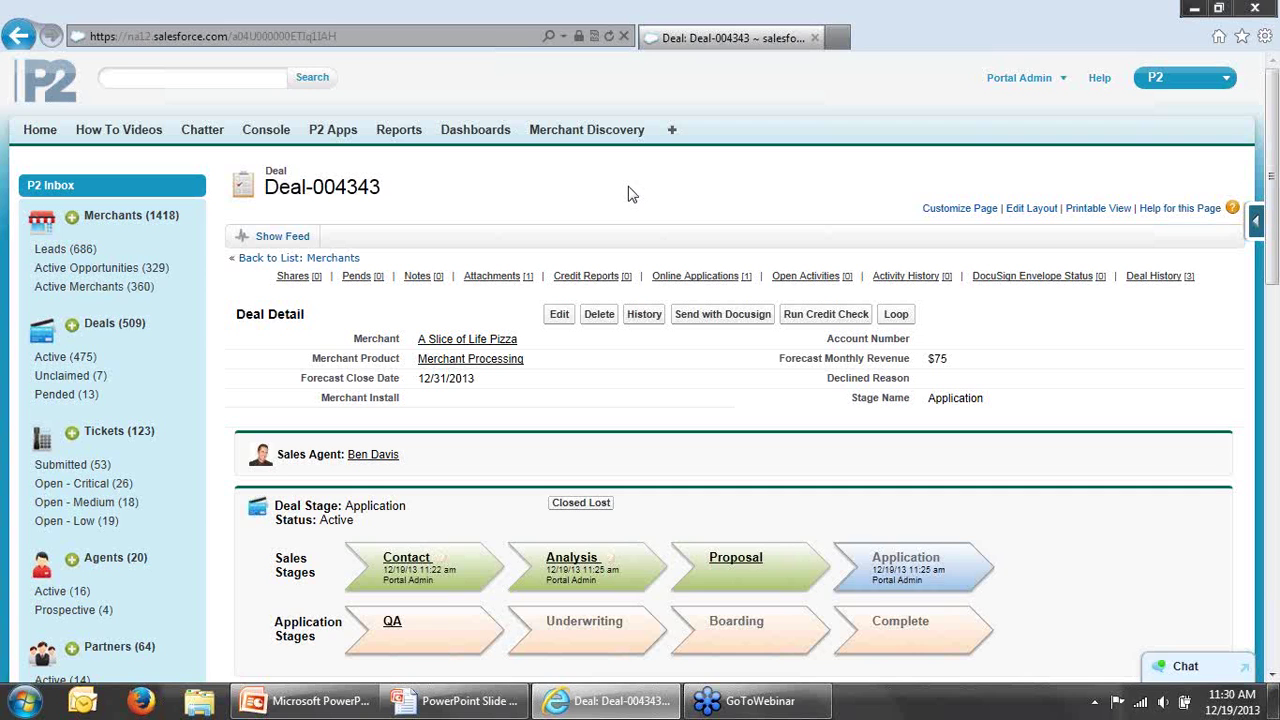
# Step: Scroll through Deal-004343's detail page to review its Application stage and related lists
pyautogui.scroll(-3, 630, 193)
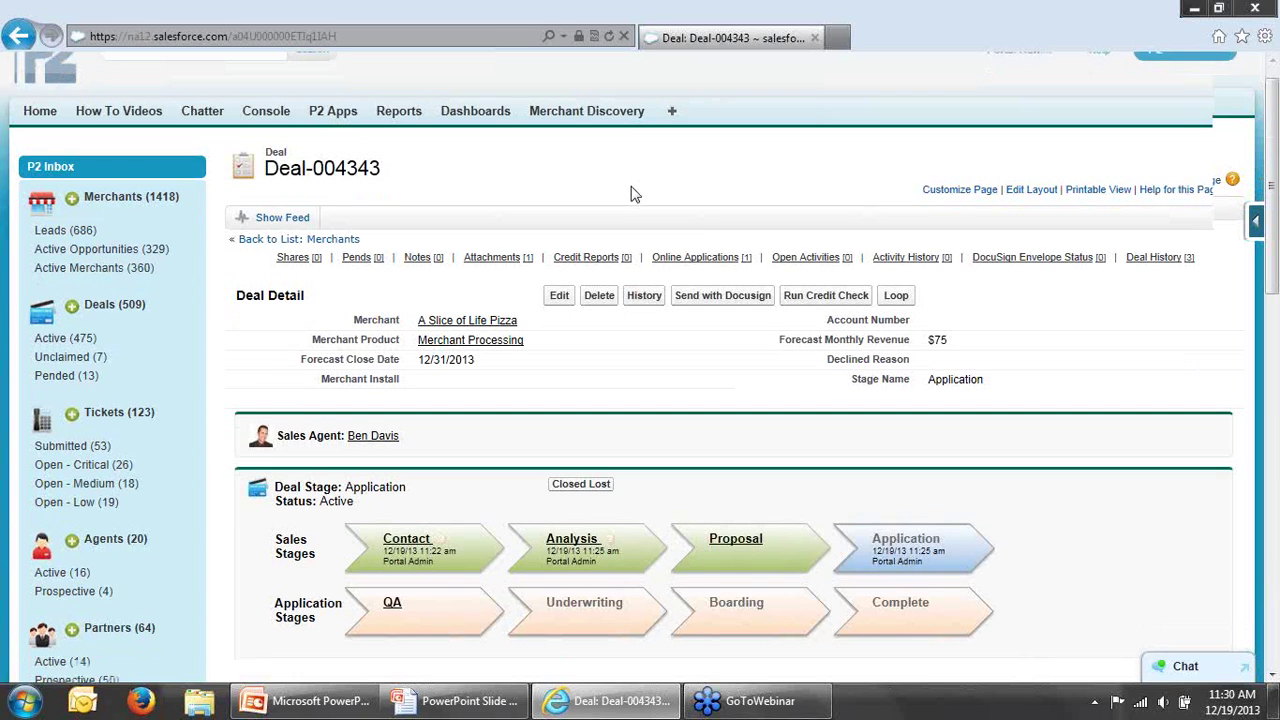
pyautogui.scroll(-4, 630, 193)
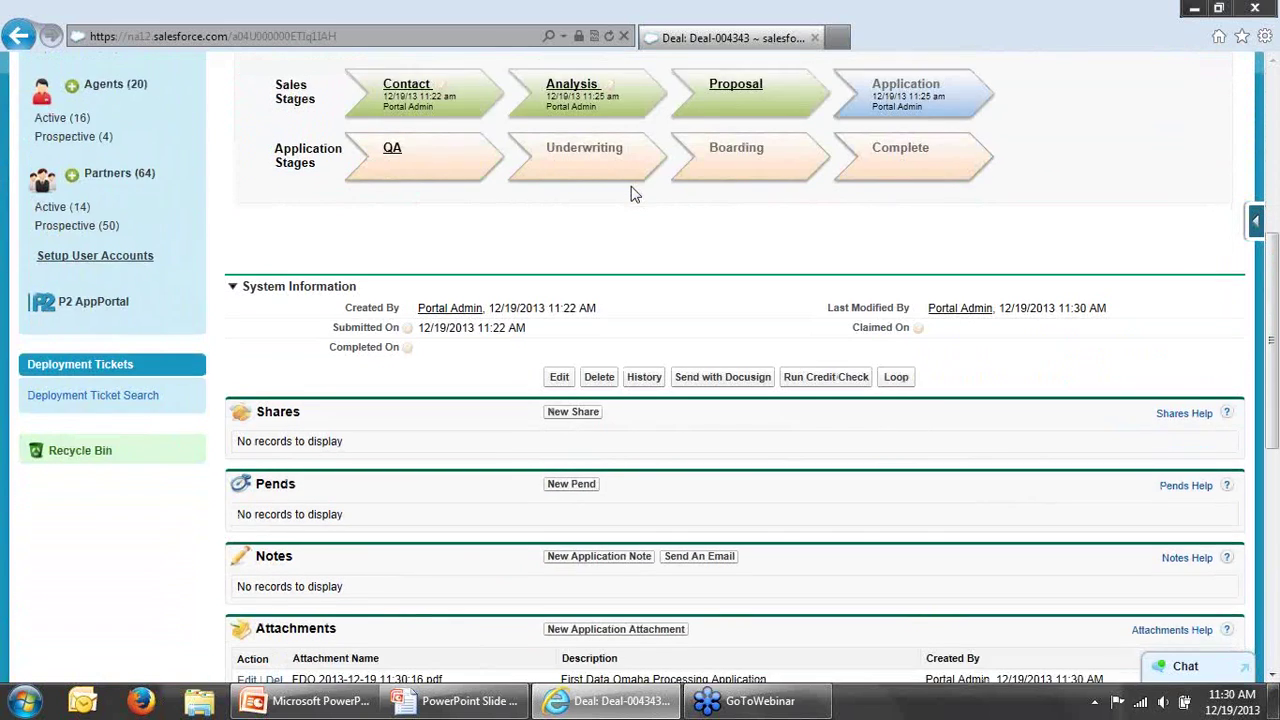
pyautogui.scroll(-3, 630, 193)
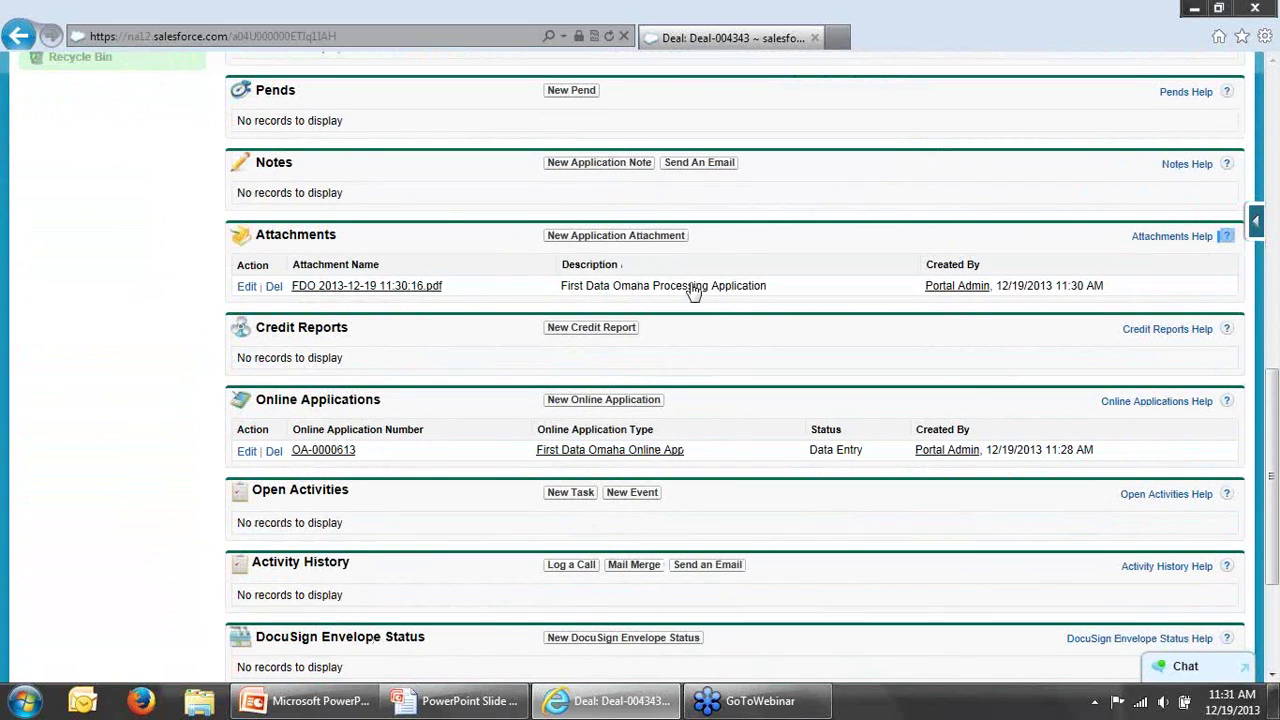
pyautogui.tripleClick(700, 295)
pyautogui.click(768, 318)
pyautogui.moveTo(1272, 478); pyautogui.dragTo(1246, 171)
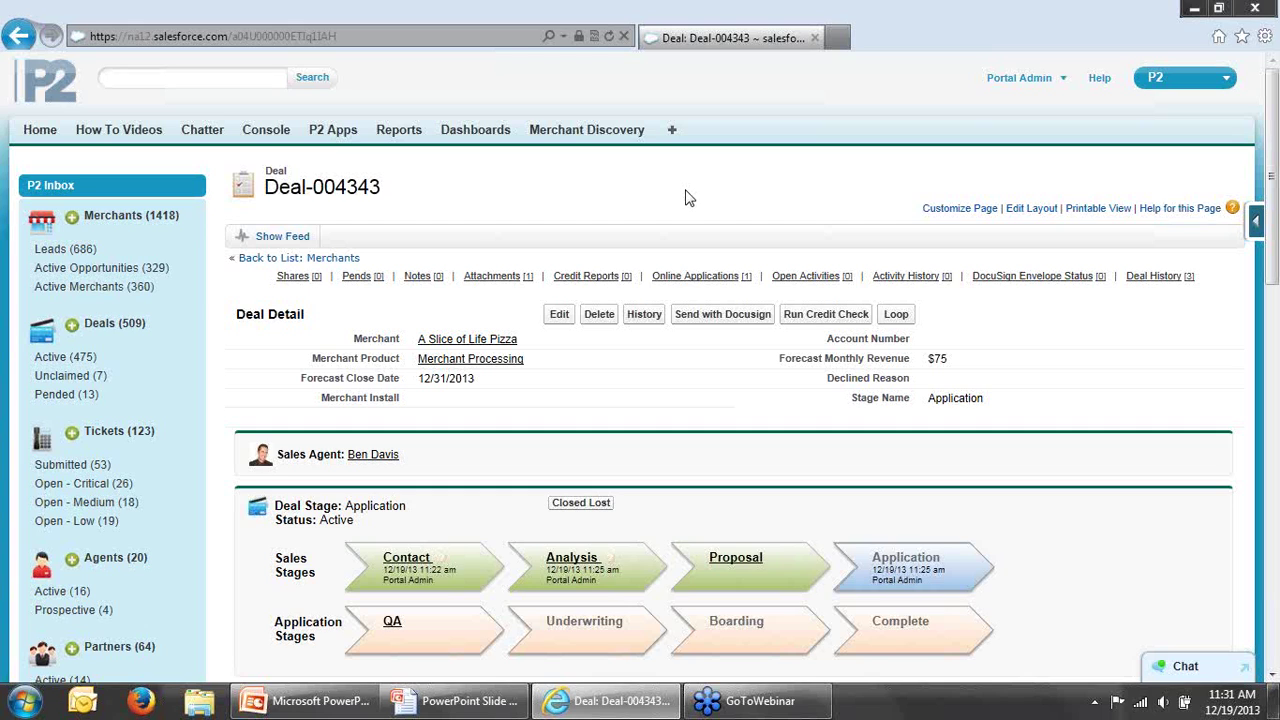
pyautogui.click(716, 315)
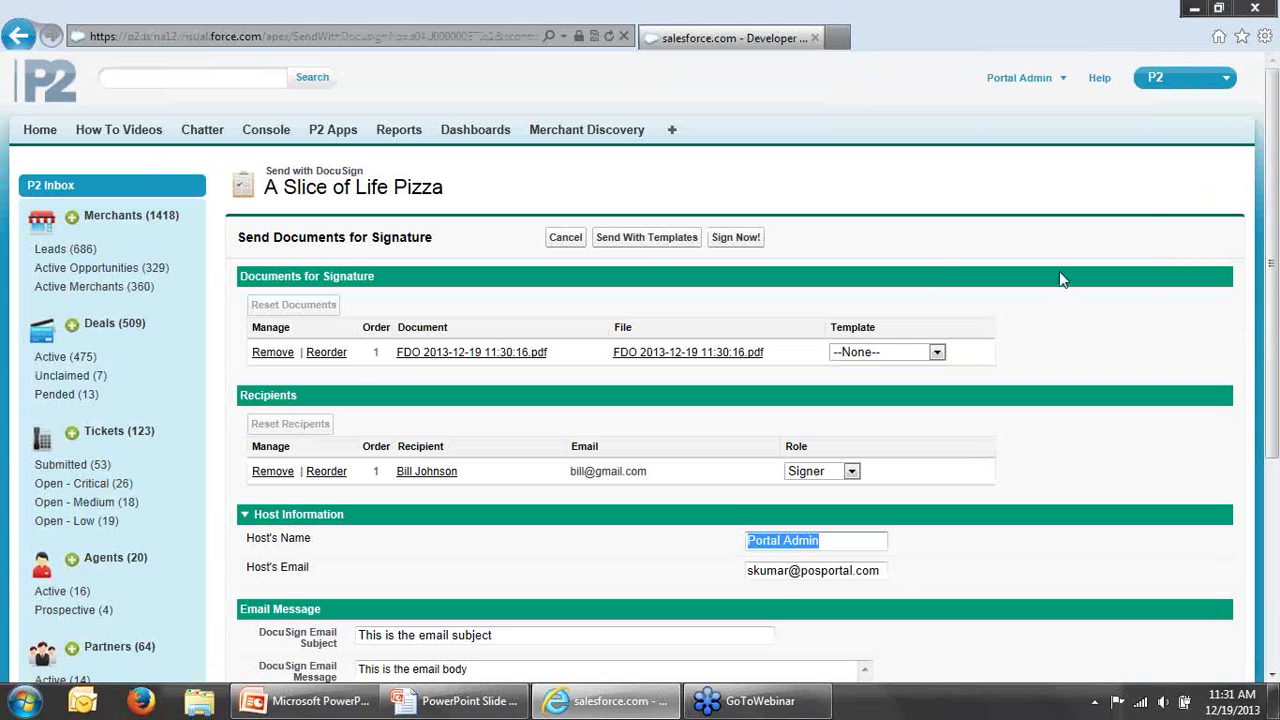
pyautogui.scroll(-2, 1265, 353)
pyautogui.moveTo(1265, 353); pyautogui.dragTo(1273, 303)
pyautogui.click(848, 258)
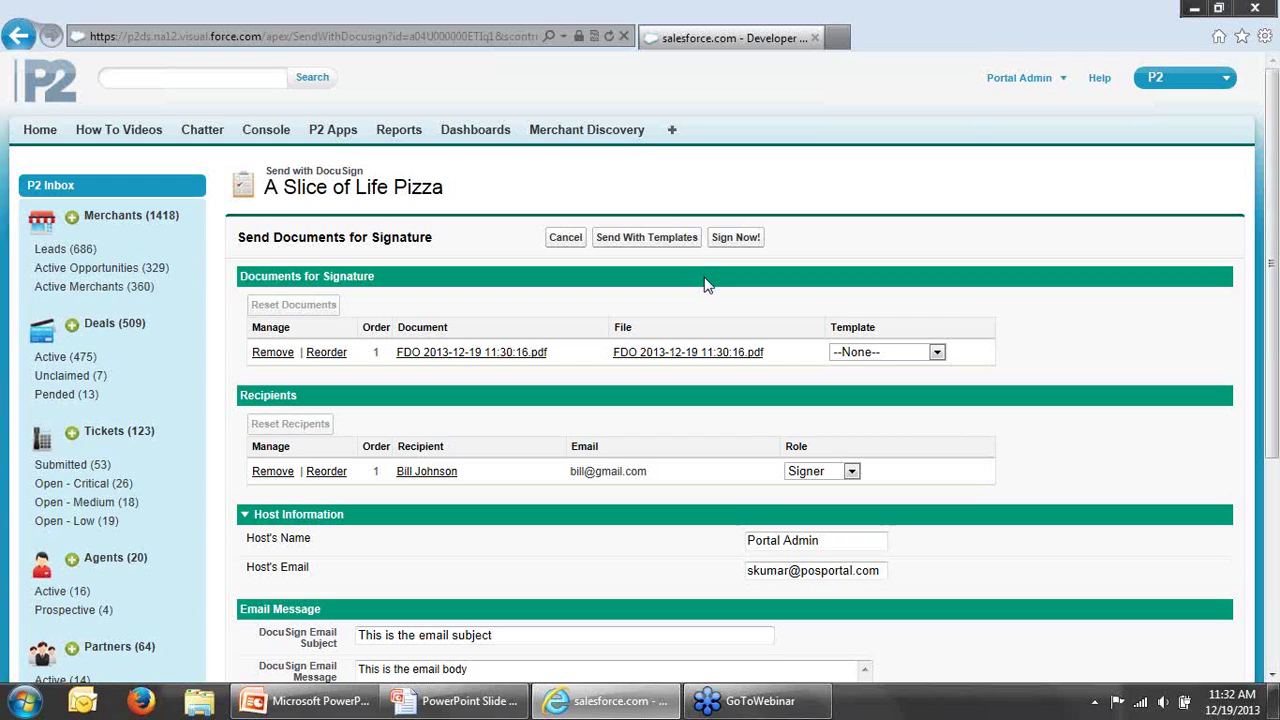
# Step: Choose the FD Application template for the application PDF
pyautogui.click(898, 353)
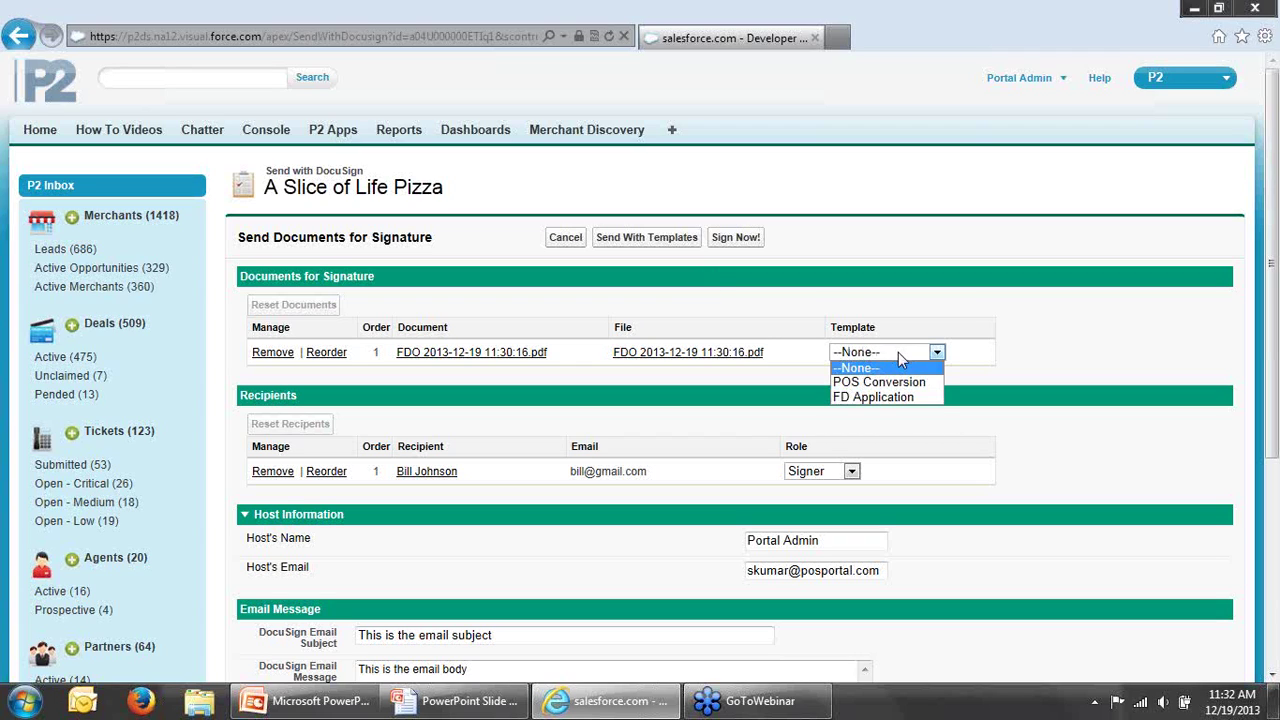
pyautogui.click(884, 405)
pyautogui.click(884, 405)
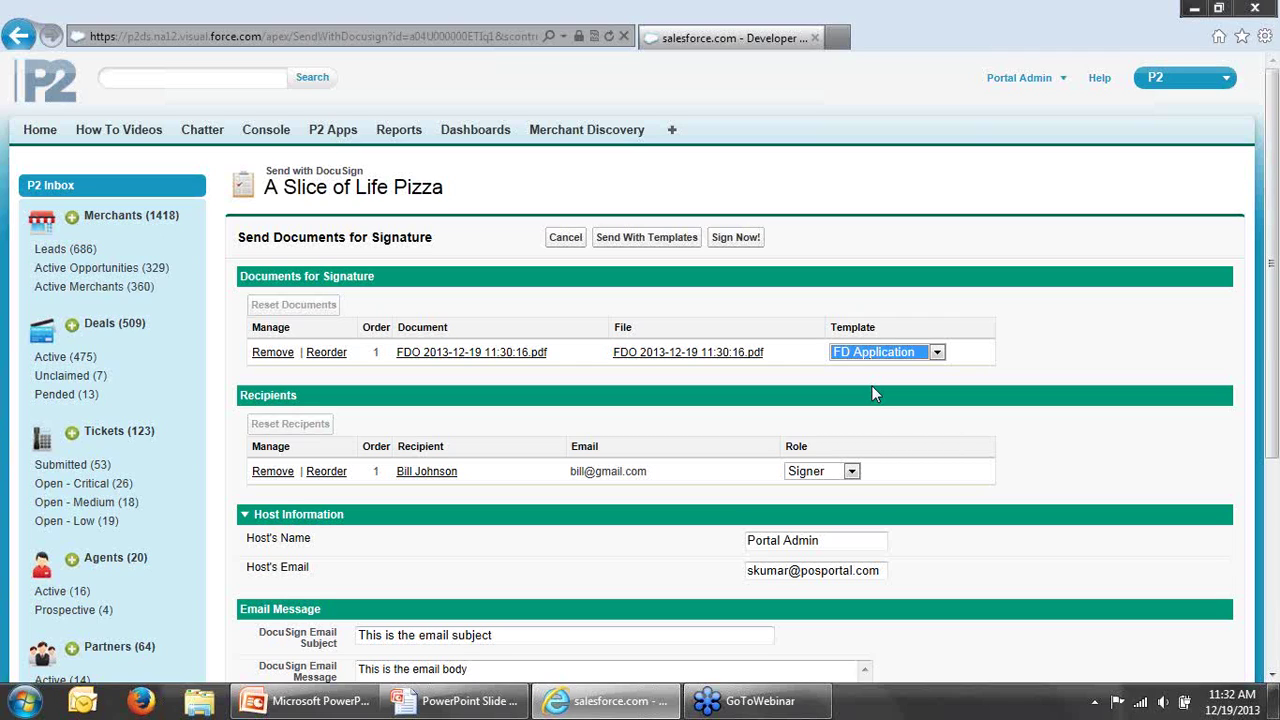
pyautogui.click(895, 353)
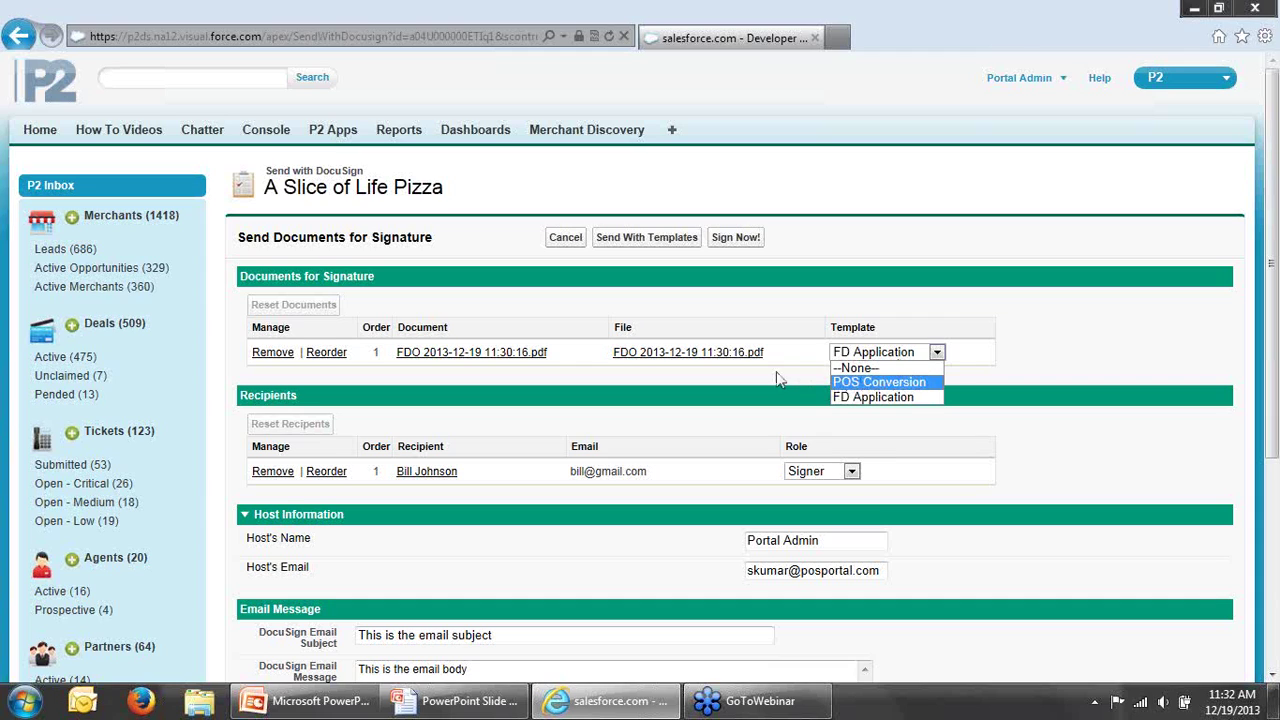
pyautogui.click(883, 398)
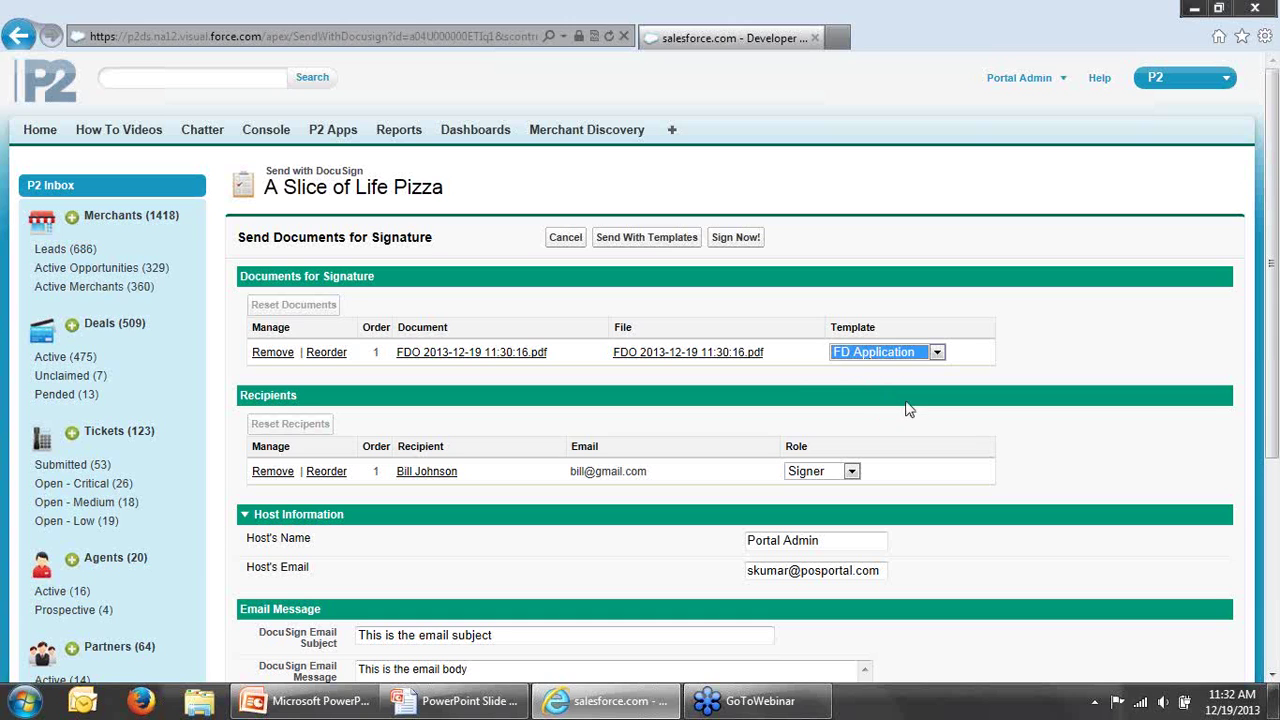
pyautogui.scroll(-1, 1275, 432)
pyautogui.moveTo(1275, 432); pyautogui.dragTo(1275, 436)
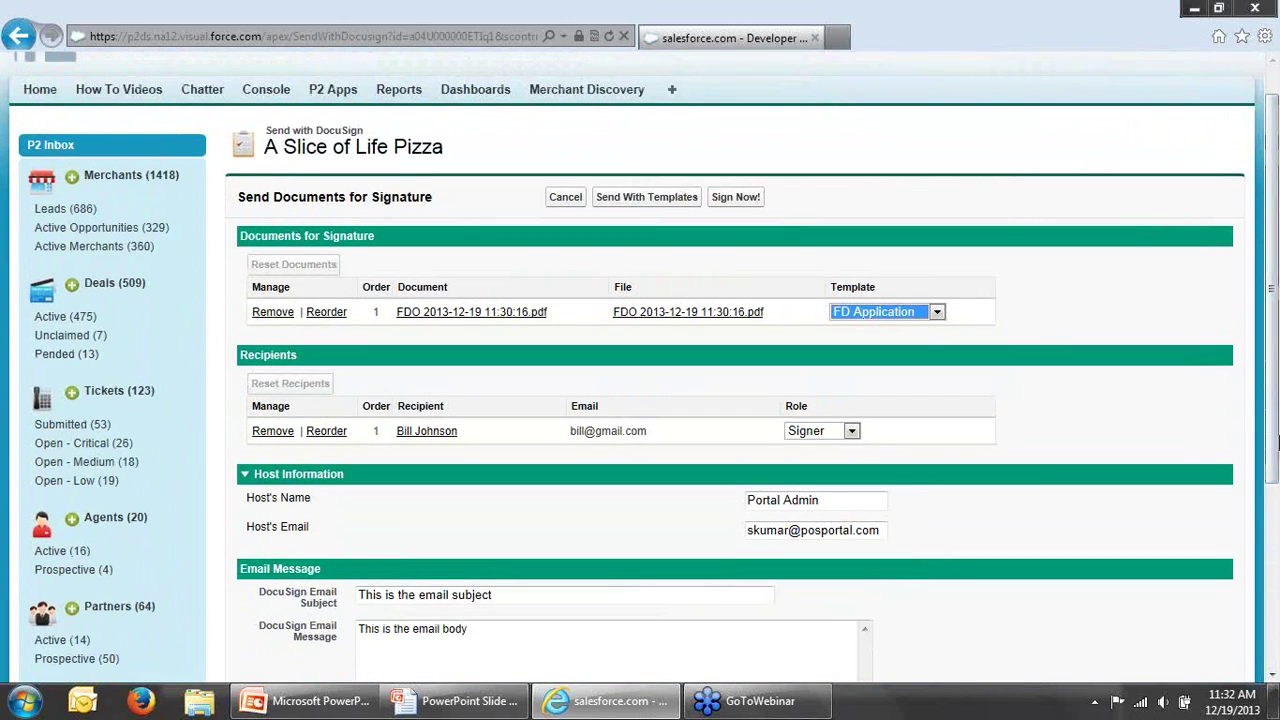
pyautogui.click(650, 232)
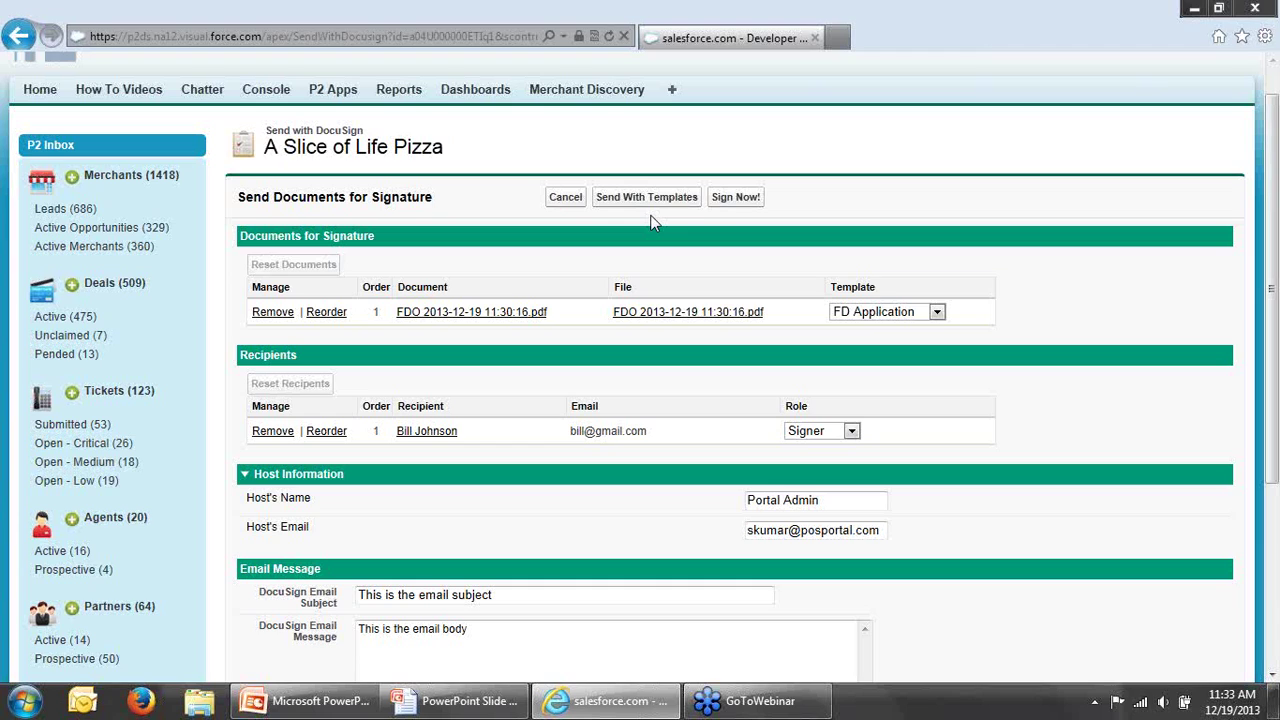
# Step: Choose Sign Now and begin reviewing the application document in DocuSign
pyautogui.click(737, 200)
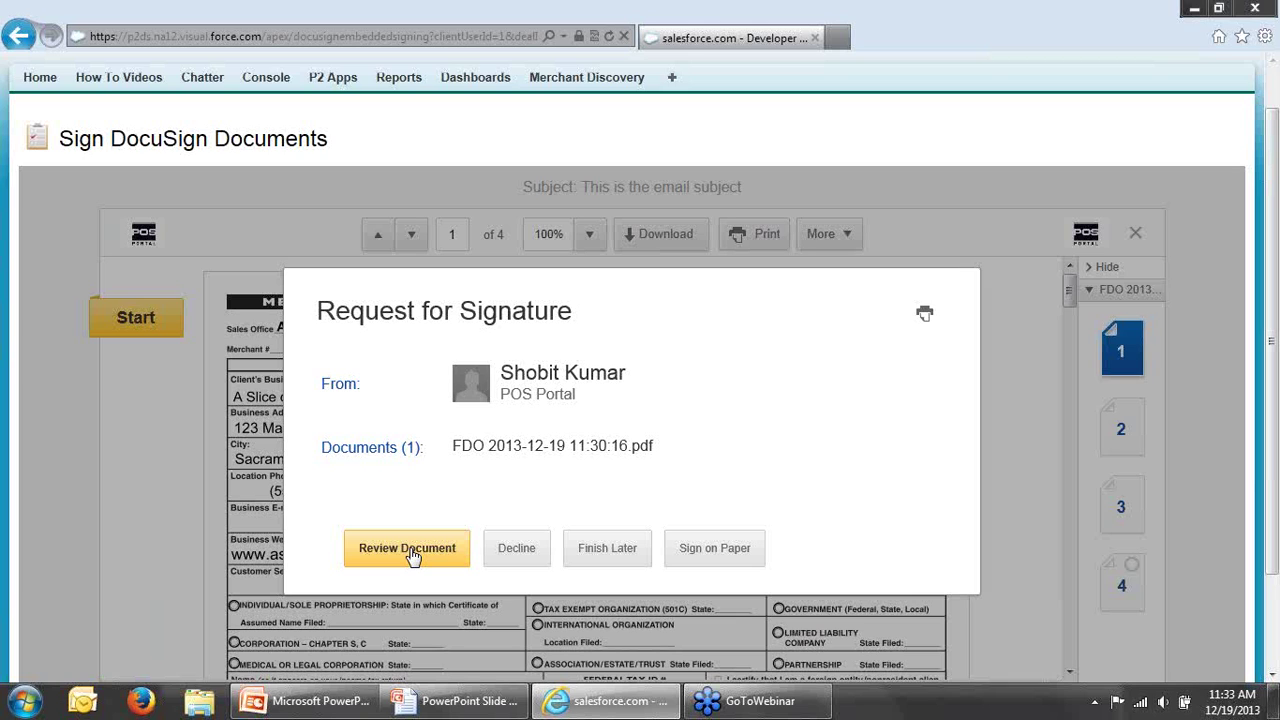
pyautogui.click(412, 552)
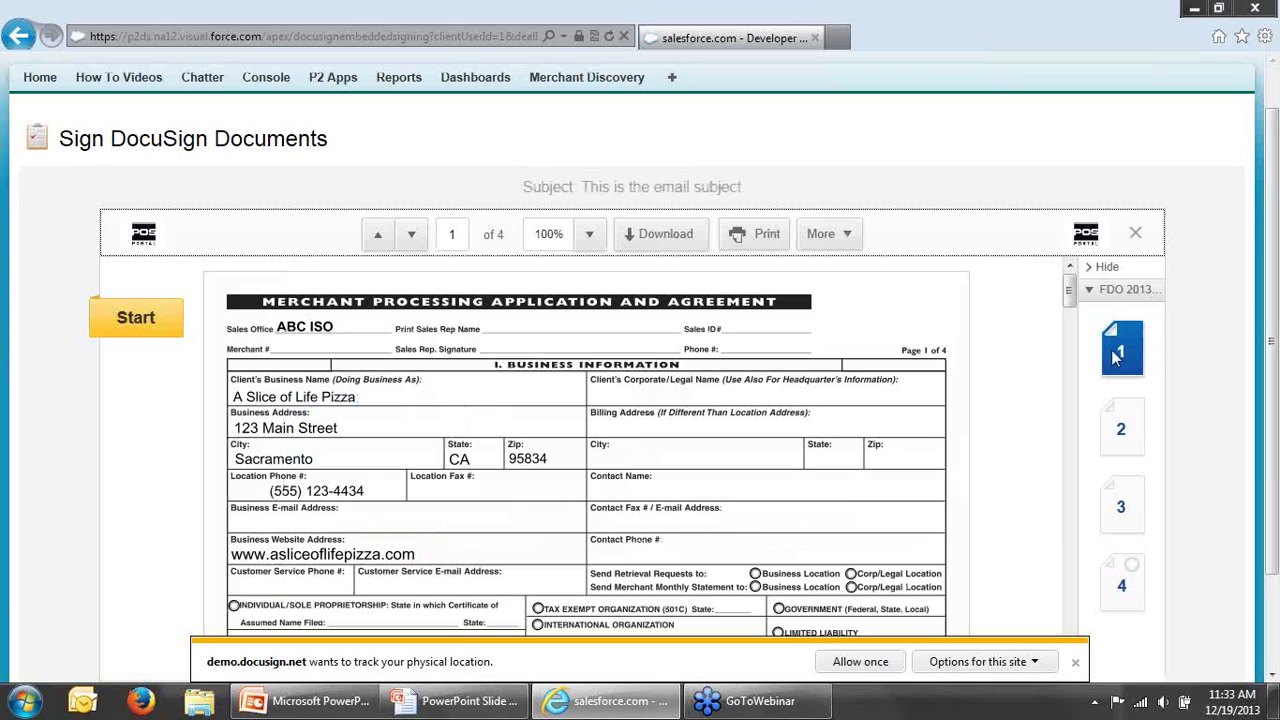
pyautogui.click(1070, 292)
pyautogui.moveTo(1070, 292); pyautogui.dragTo(1070, 290)
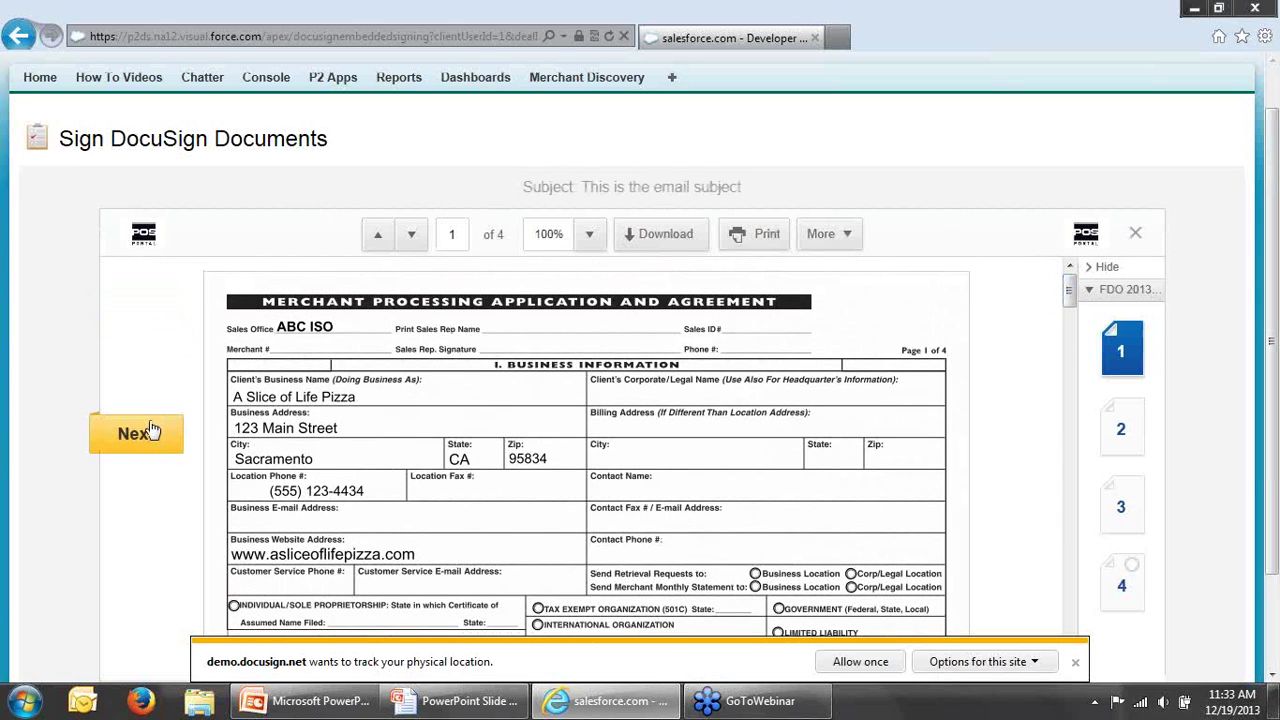
# Step: Sign the application on the page 4 signature line and confirm signing
pyautogui.click(138, 436)
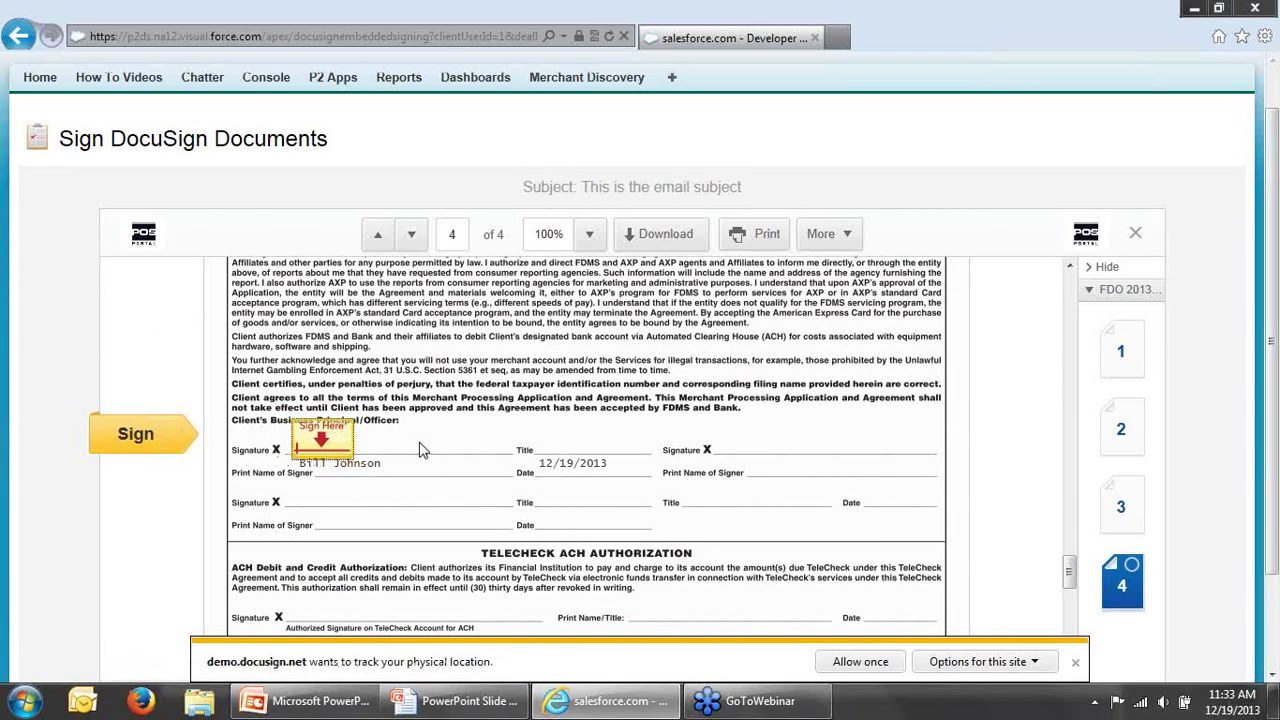
pyautogui.click(322, 440)
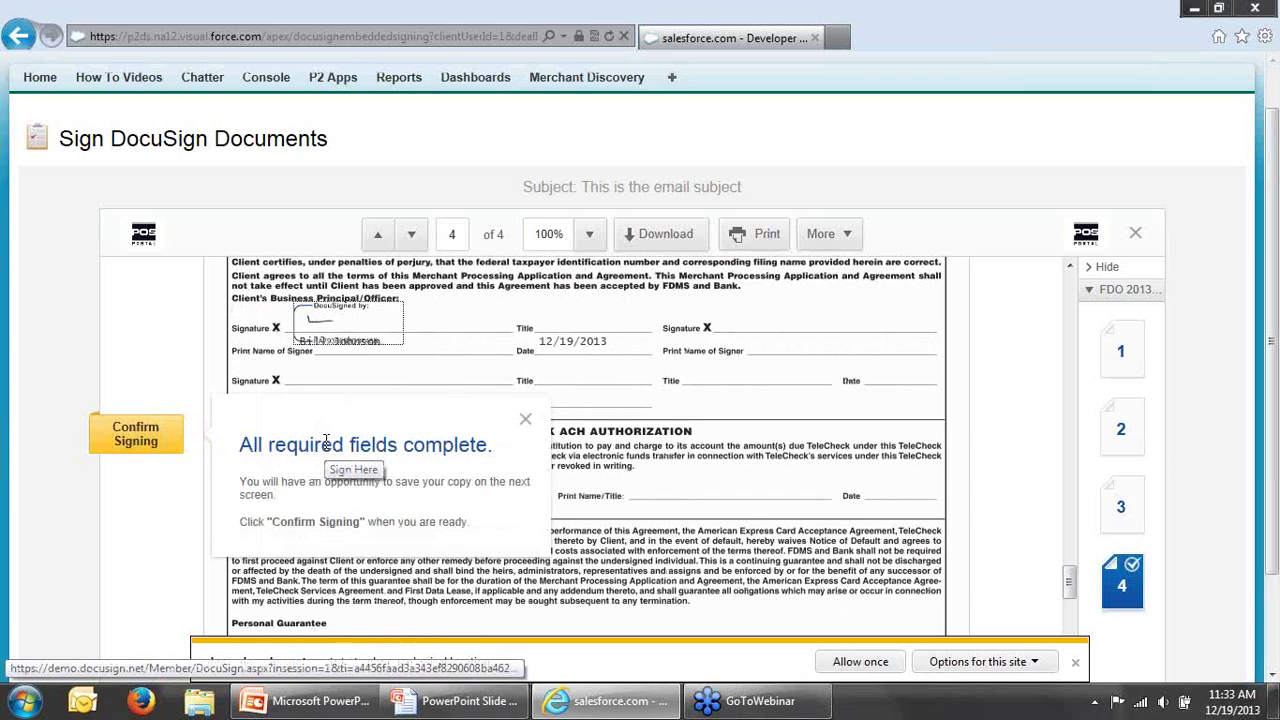
pyautogui.click(525, 420)
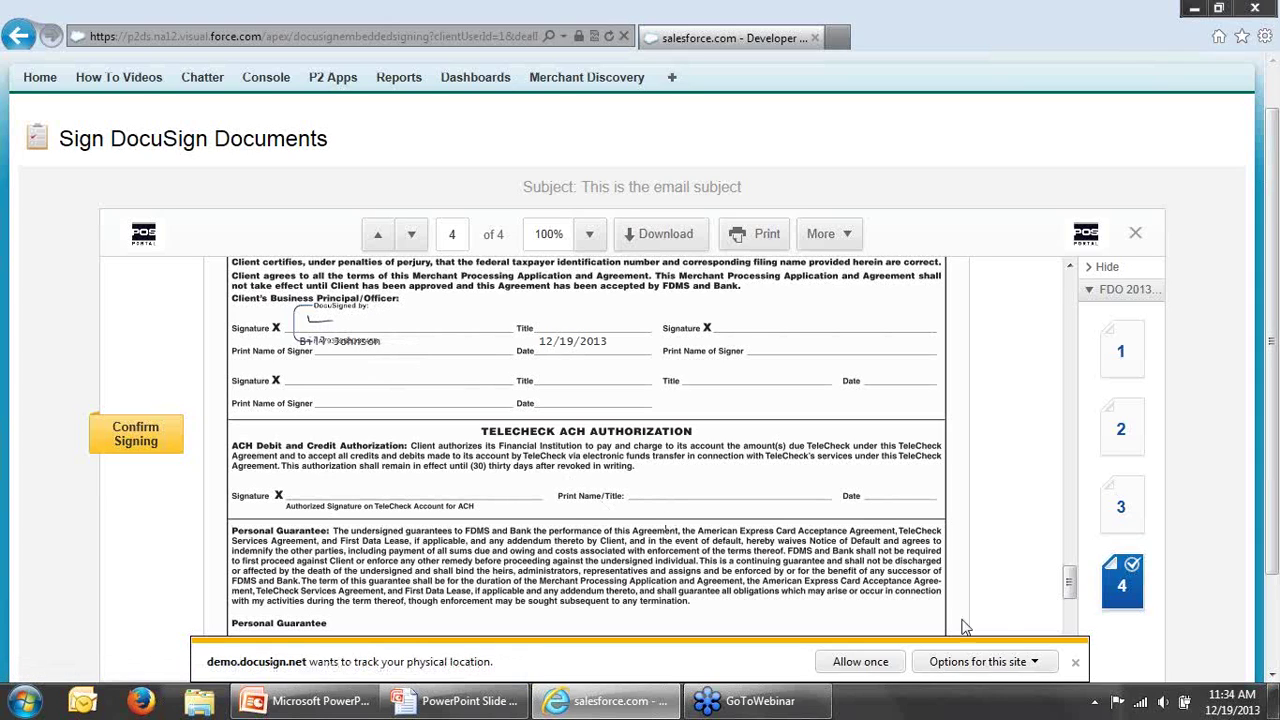
pyautogui.click(1075, 662)
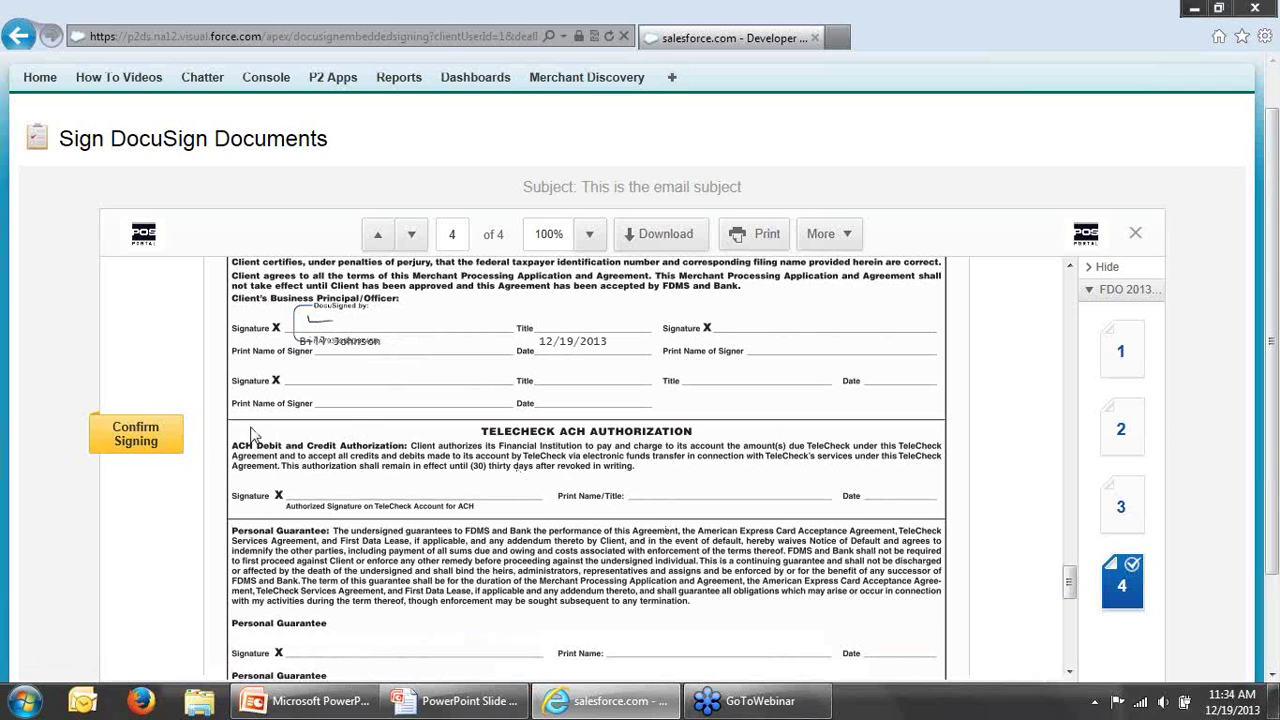
pyautogui.click(140, 437)
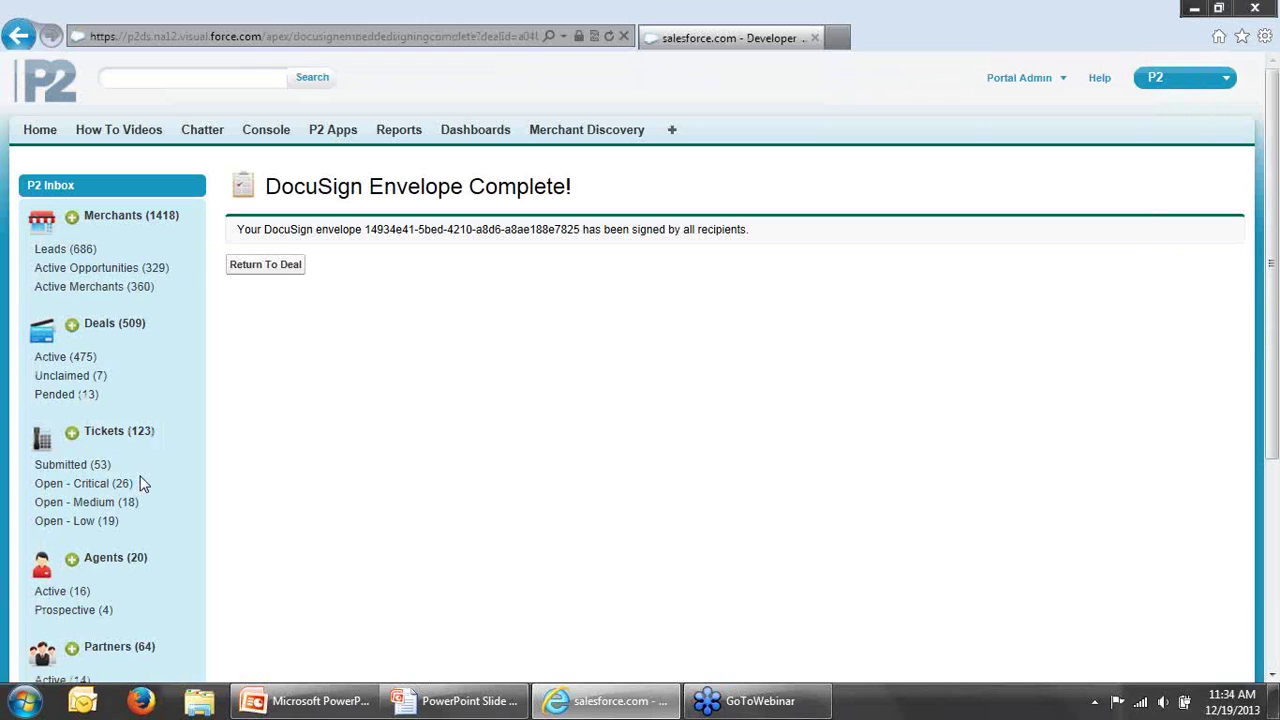
# Step: Return to Deal-004343 and scroll through its record and related lists
pyautogui.click(284, 273)
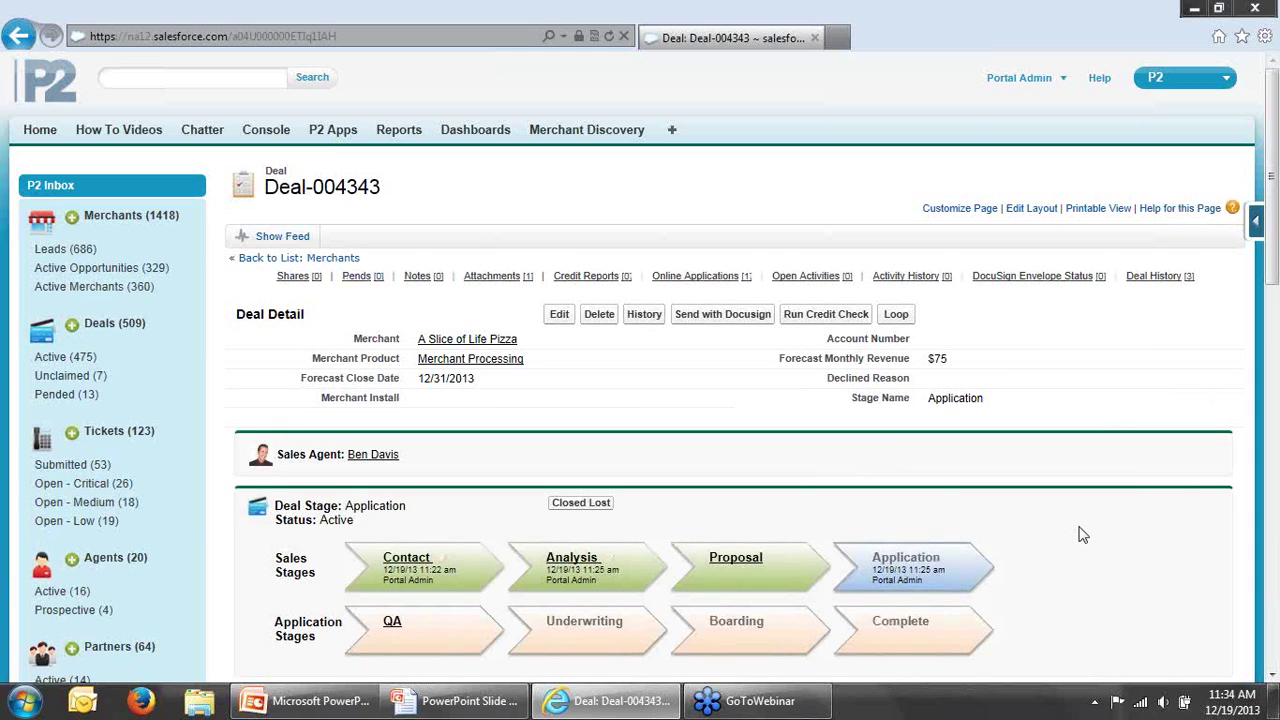
pyautogui.scroll(-1, 1079, 536)
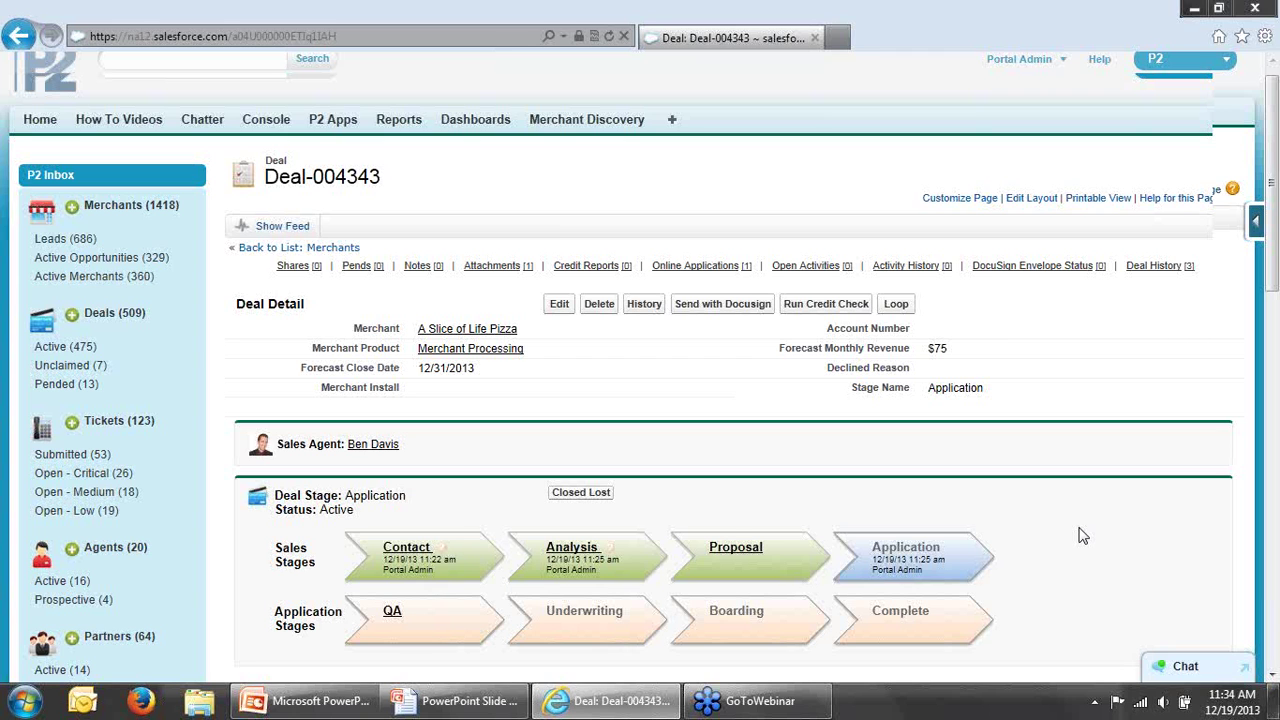
pyautogui.scroll(-7, 1079, 536)
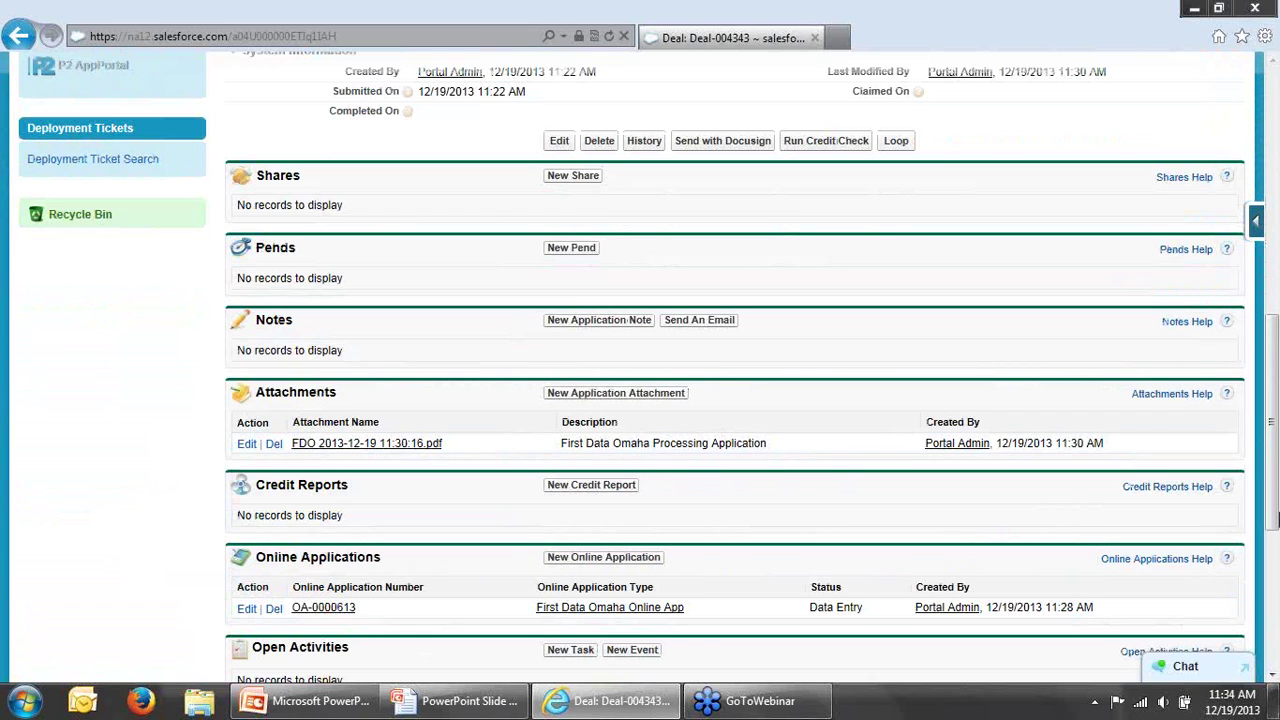
pyautogui.moveTo(1276, 518); pyautogui.dragTo(1276, 309)
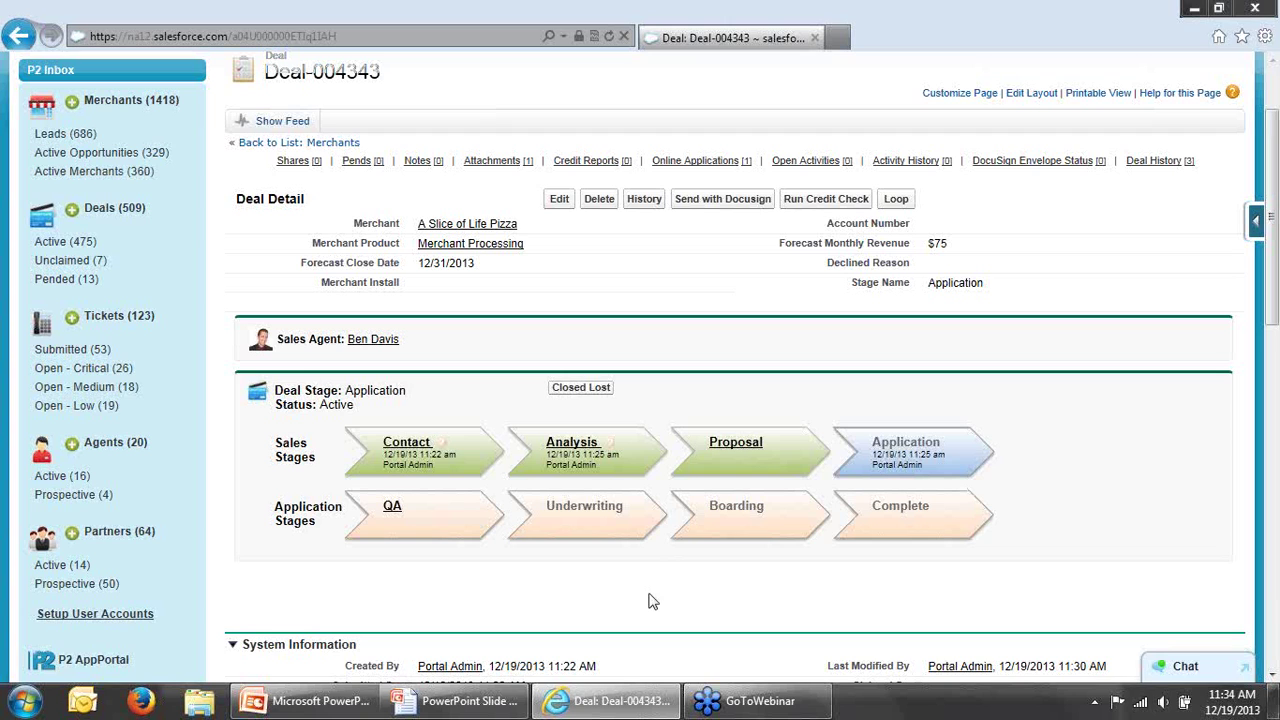
# Step: Move Deal-004343 to QA, confirm all product requirements, and submit it to application processing
pyautogui.click(393, 510)
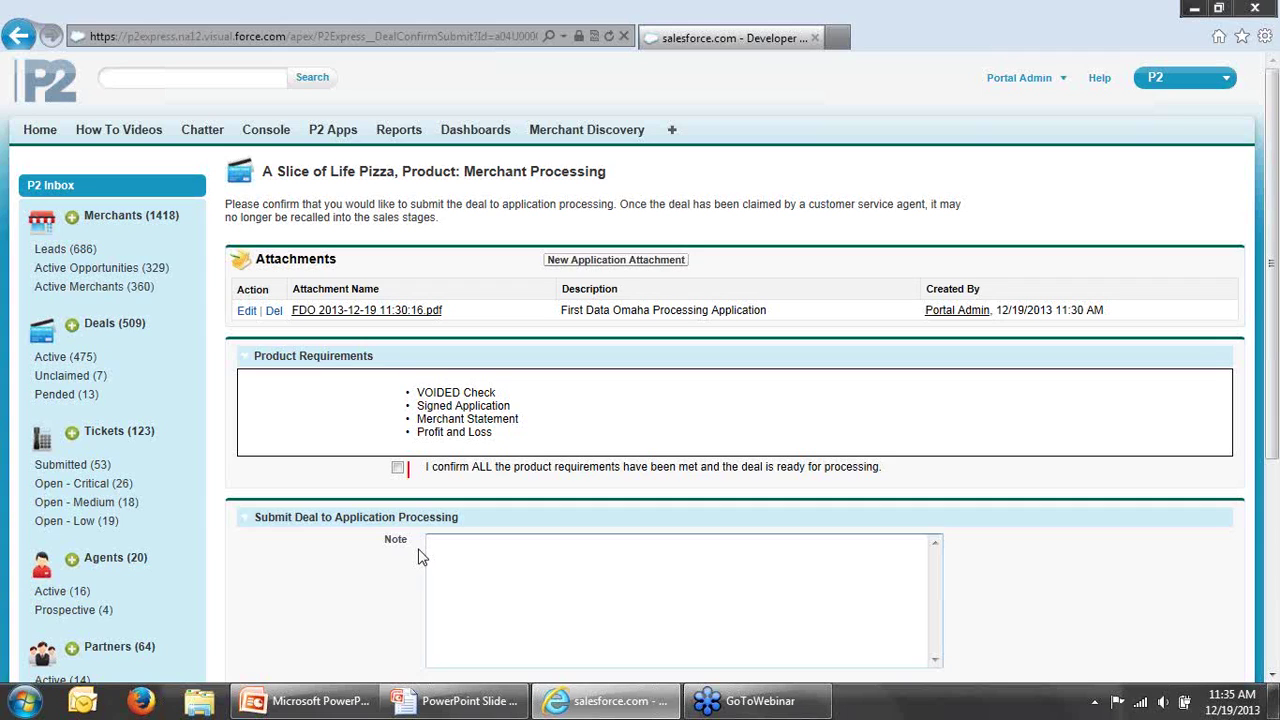
pyautogui.click(397, 467)
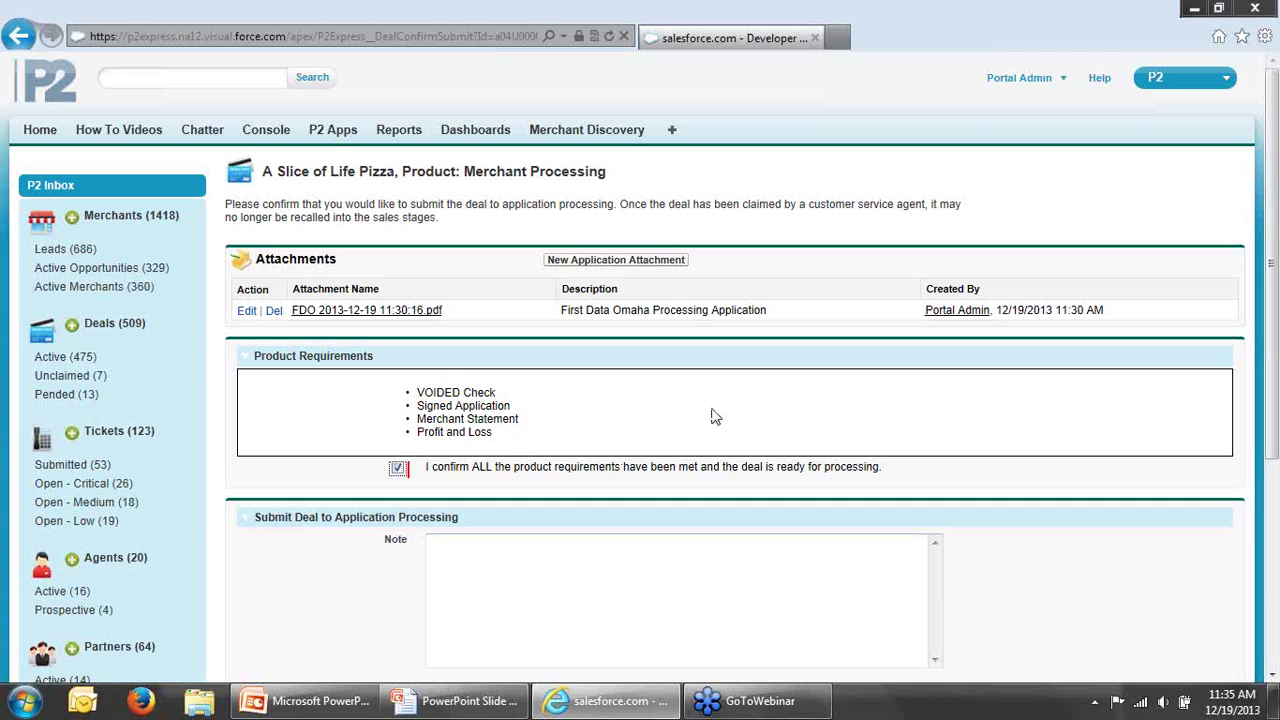
pyautogui.scroll(-1, 1275, 350)
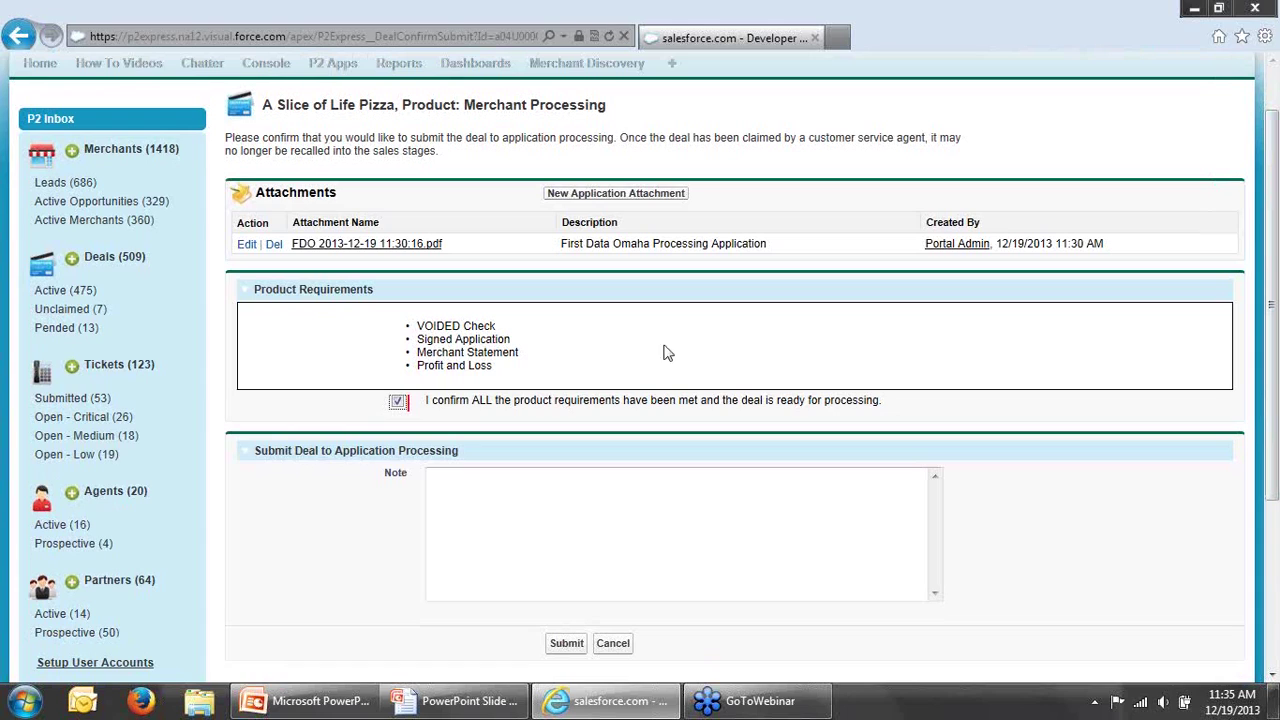
pyautogui.click(608, 349)
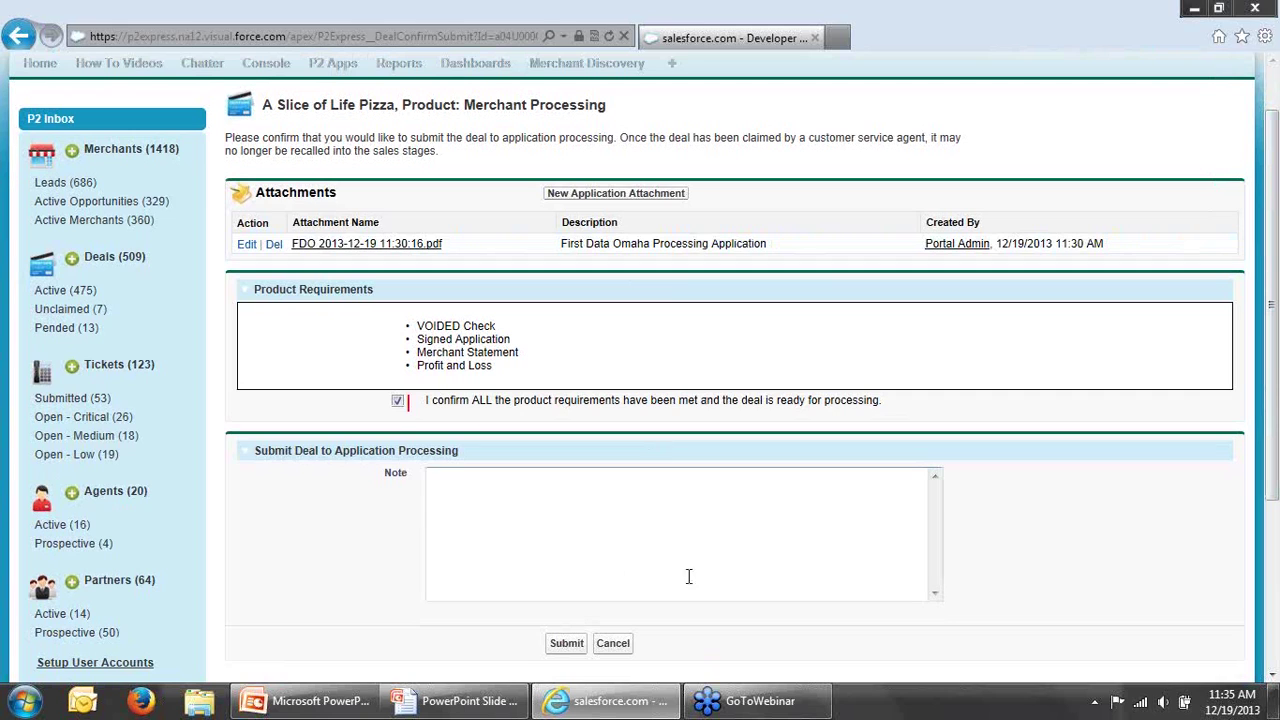
pyautogui.click(565, 643)
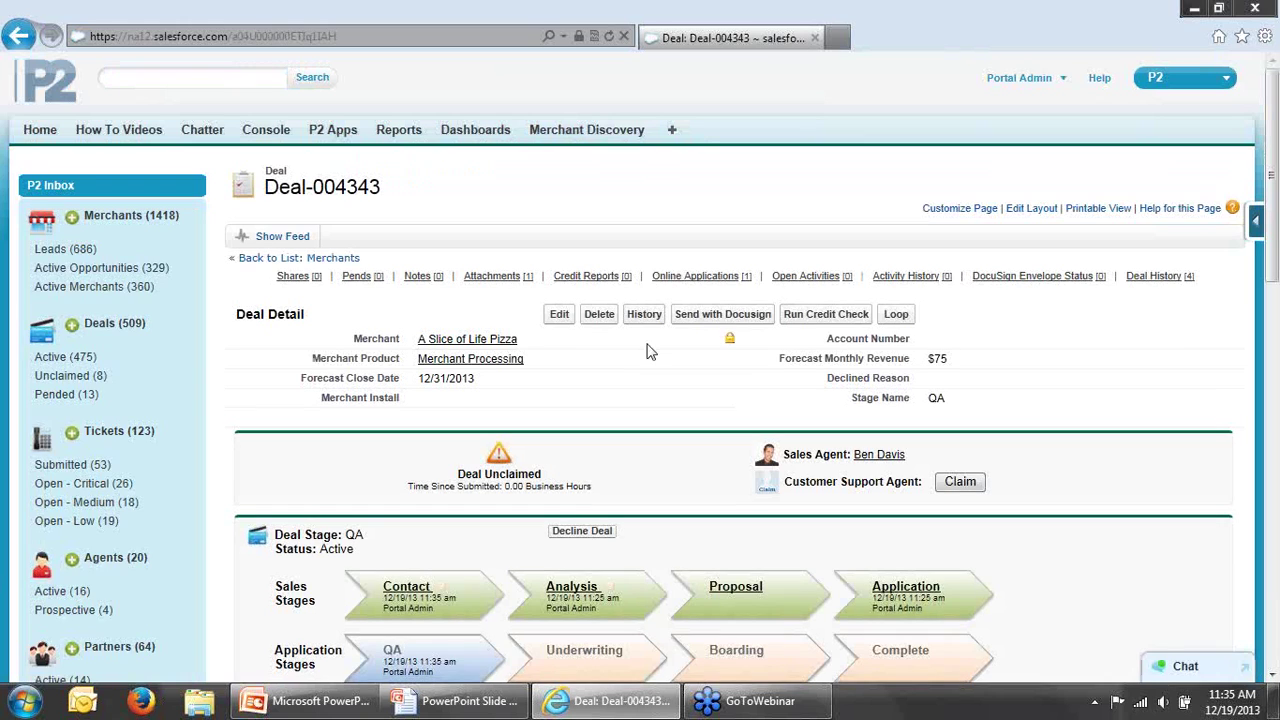
# Step: Show the Unclaimed (8) deals list from the P2 Inbox sidebar
pyautogui.scroll(-2, 1136, 563)
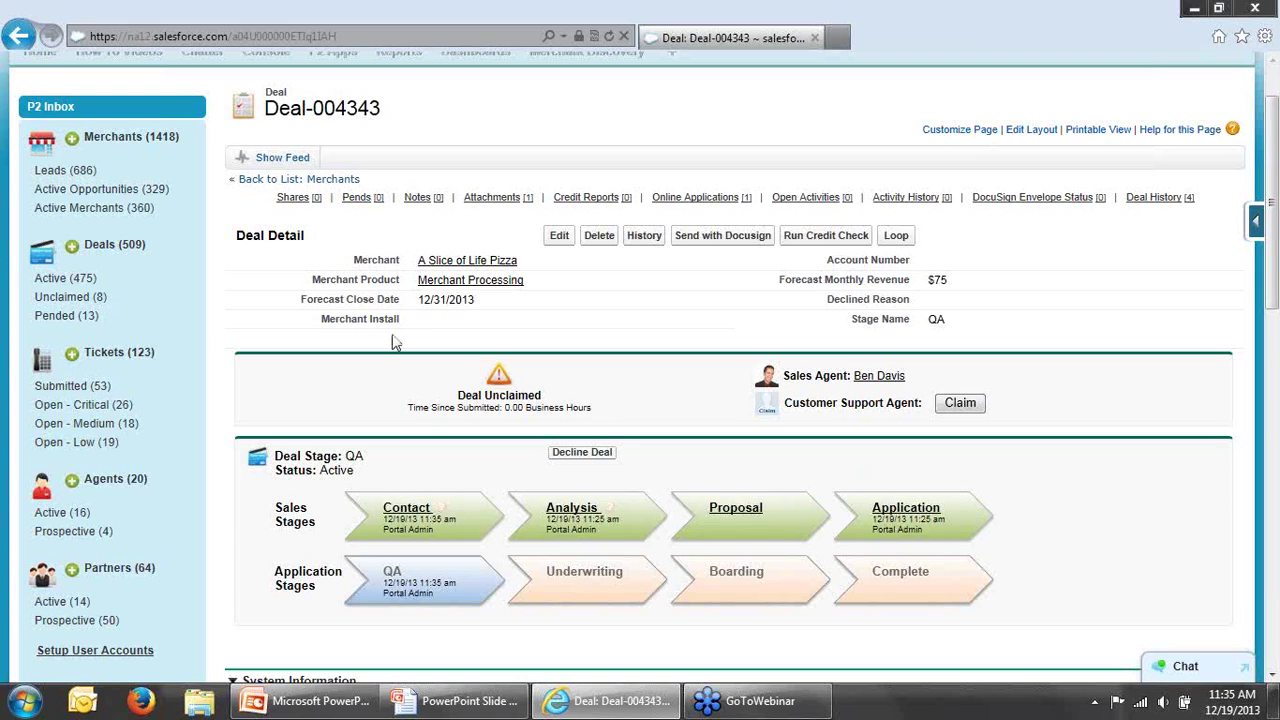
pyautogui.click(93, 312)
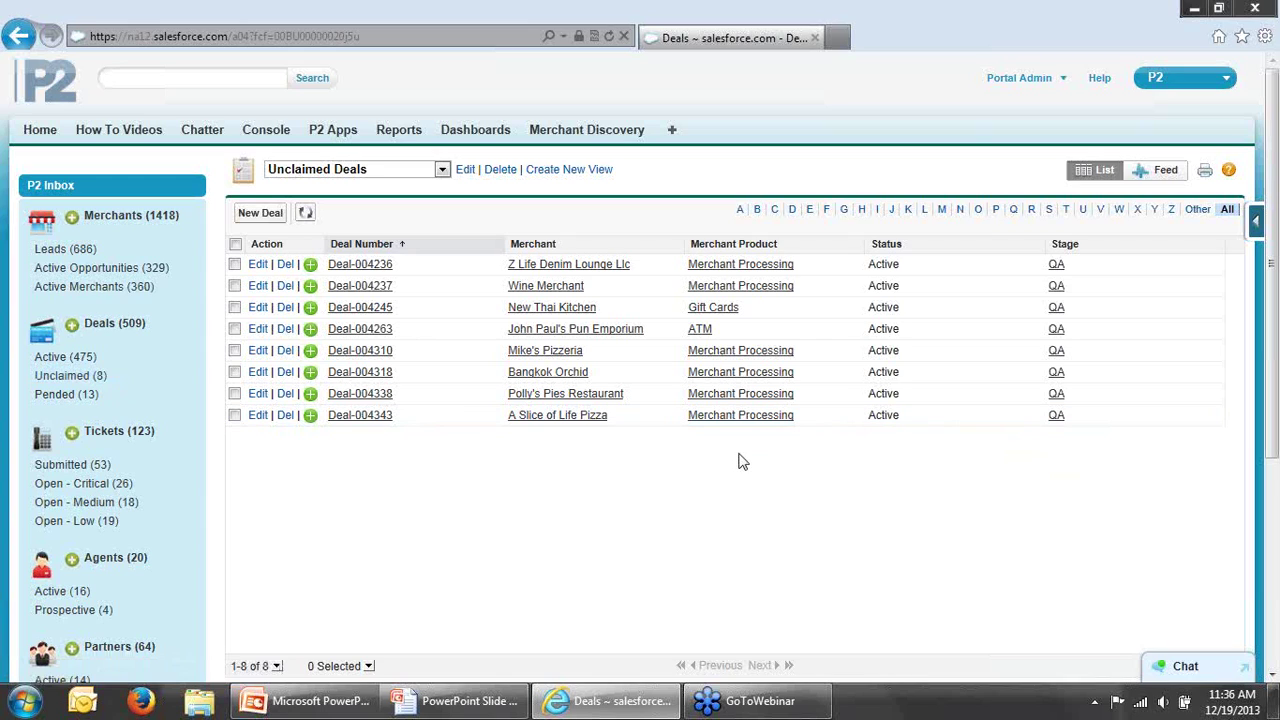
# Step: Open Deal-004343, claim it as Customer Support Agent, and check the Claimed On date
pyautogui.click(383, 422)
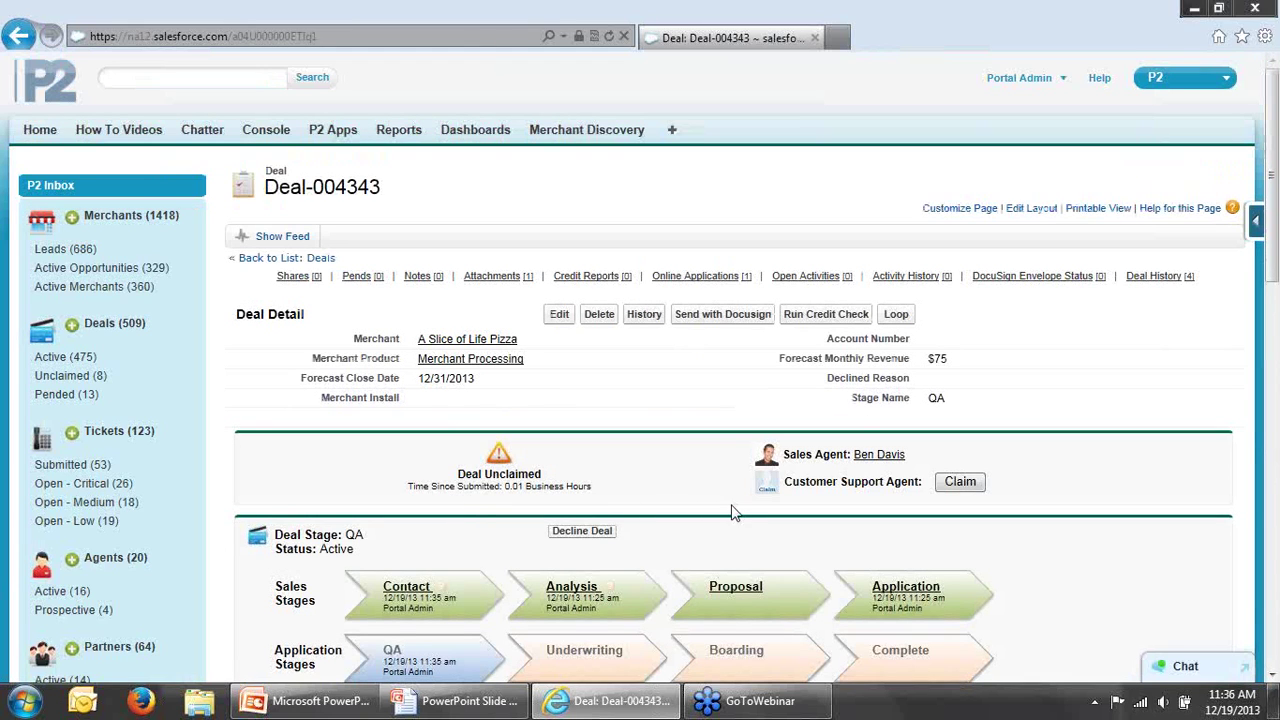
pyautogui.click(962, 484)
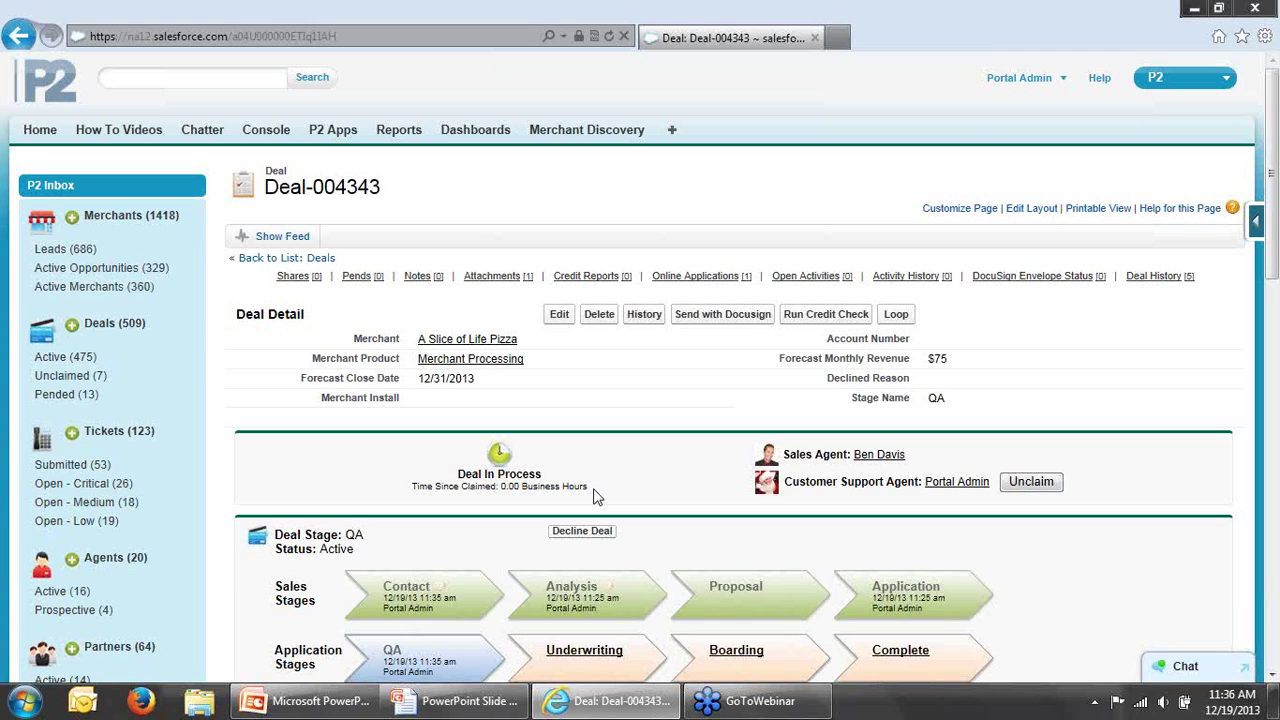
pyautogui.scroll(-1, 695, 488)
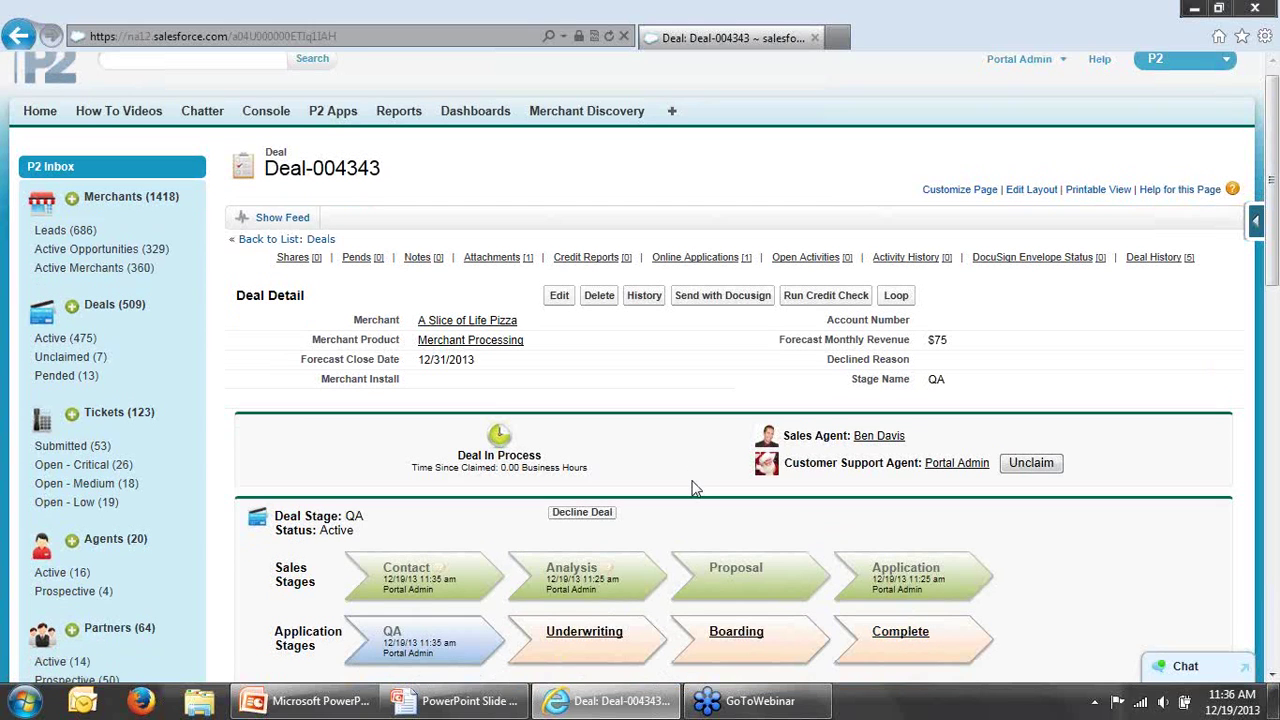
pyautogui.scroll(-3, 695, 488)
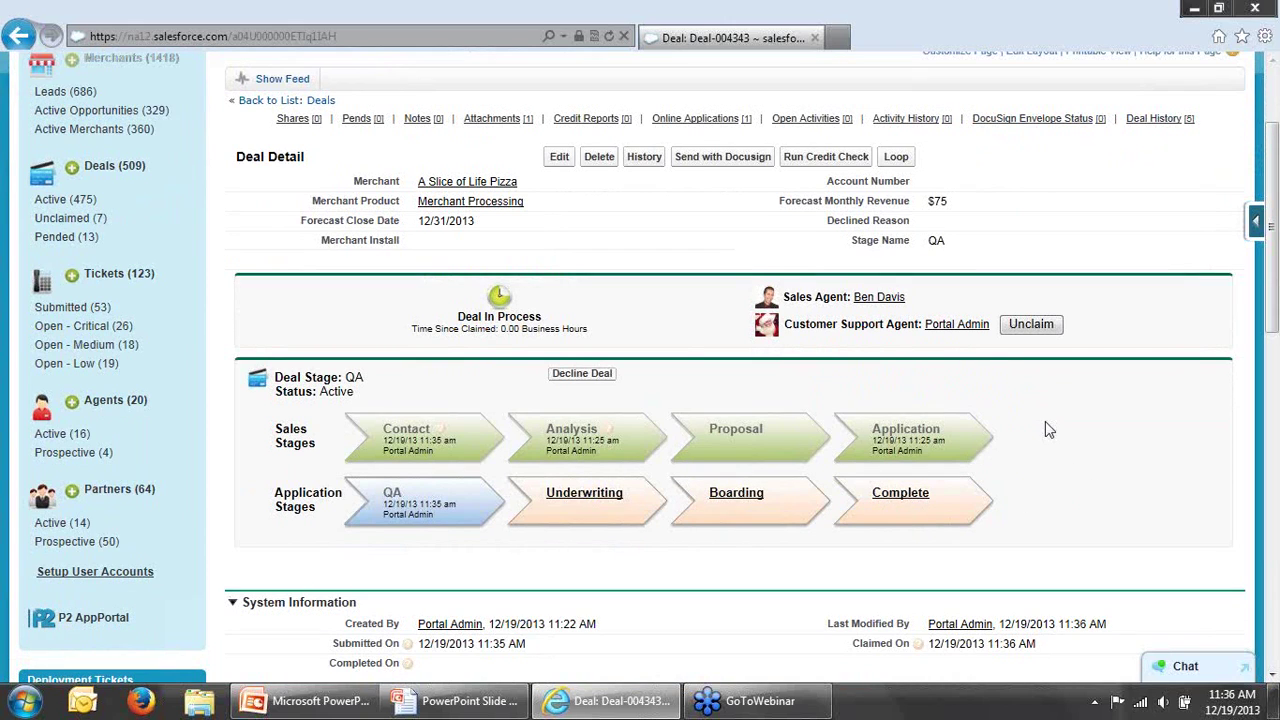
pyautogui.scroll(-1, 1050, 451)
pyautogui.scroll(-2, 1050, 451)
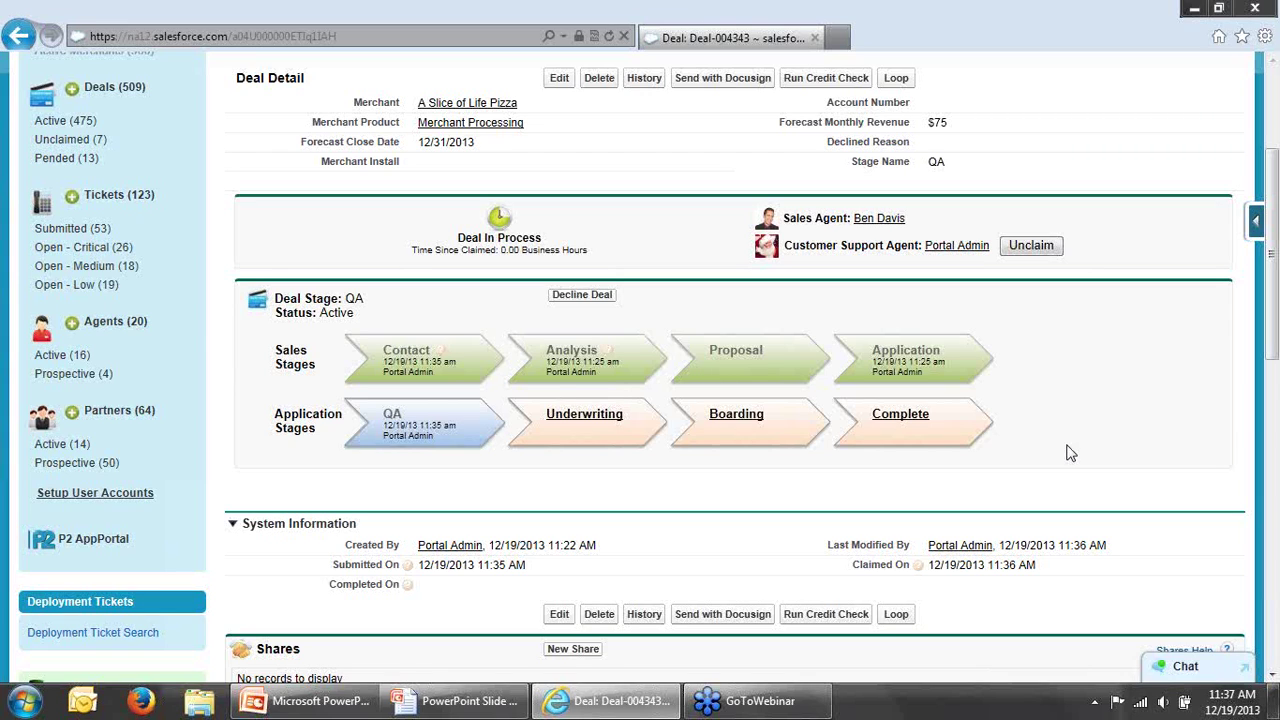
pyautogui.moveTo(1272, 360); pyautogui.dragTo(1272, 305)
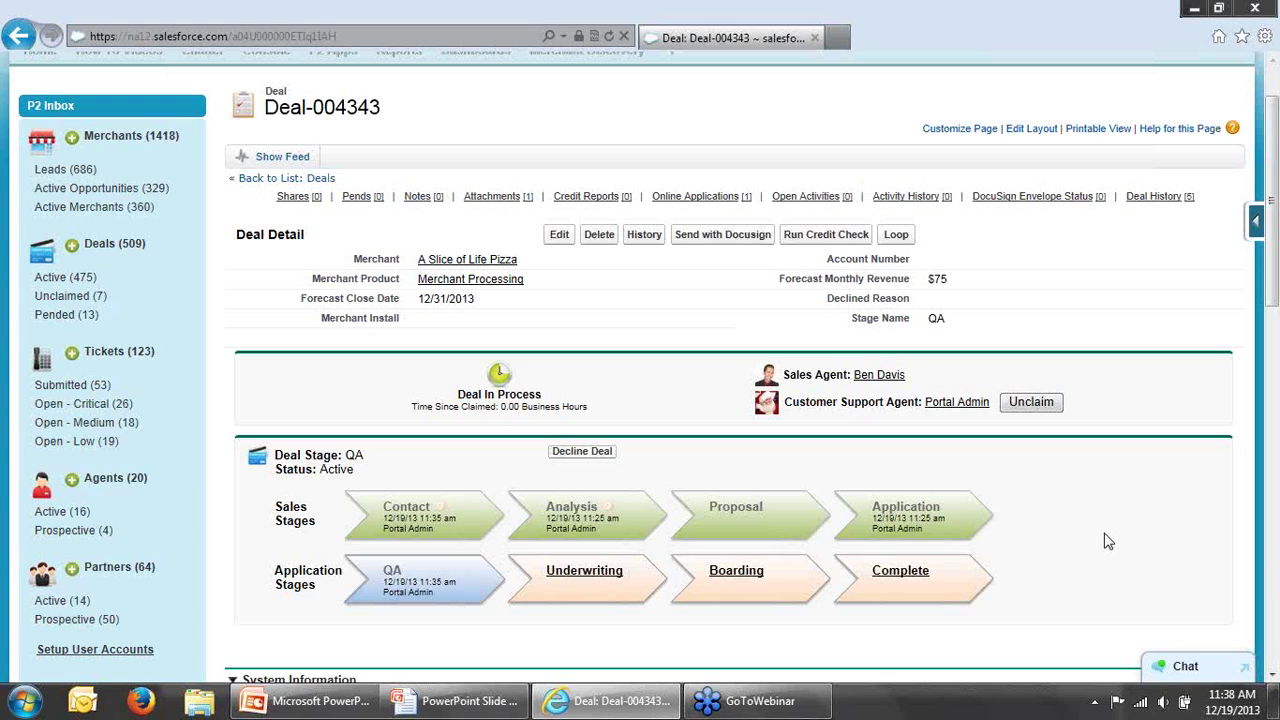
# Step: Leave the Deal-004343 record and return to the P2 portal home page
pyautogui.scroll(2, 680, 131)
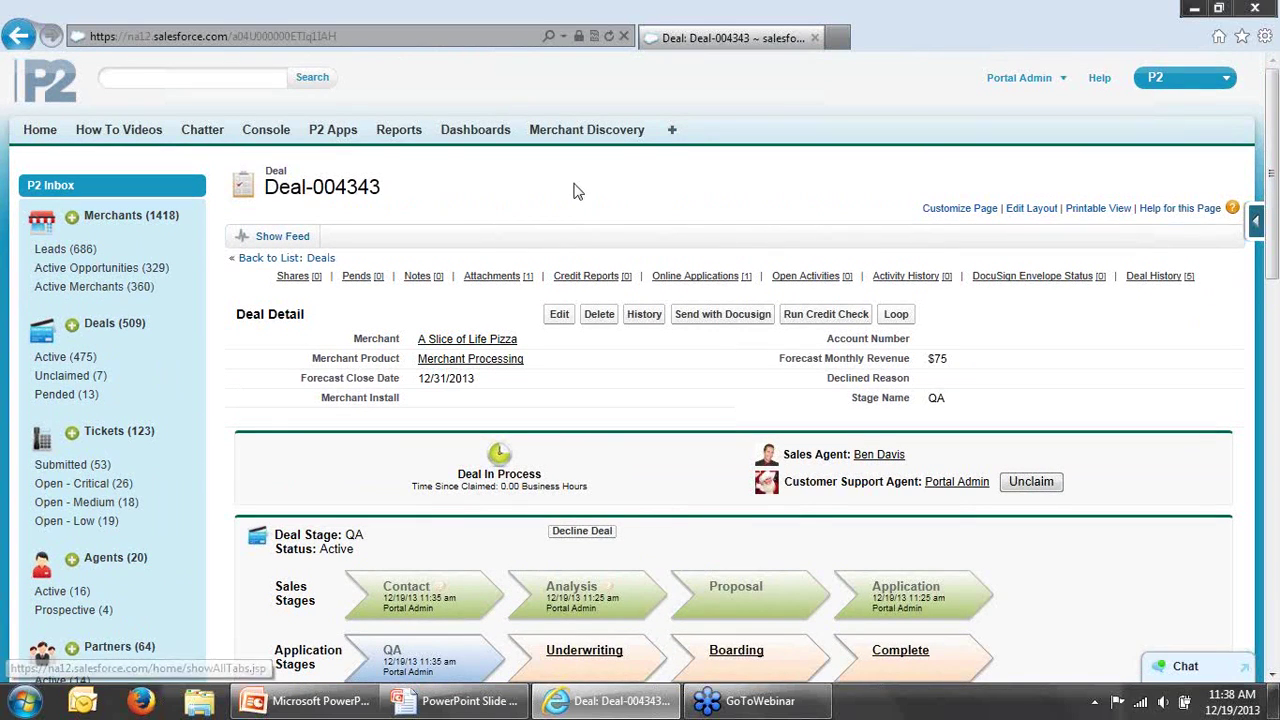
pyautogui.click(40, 131)
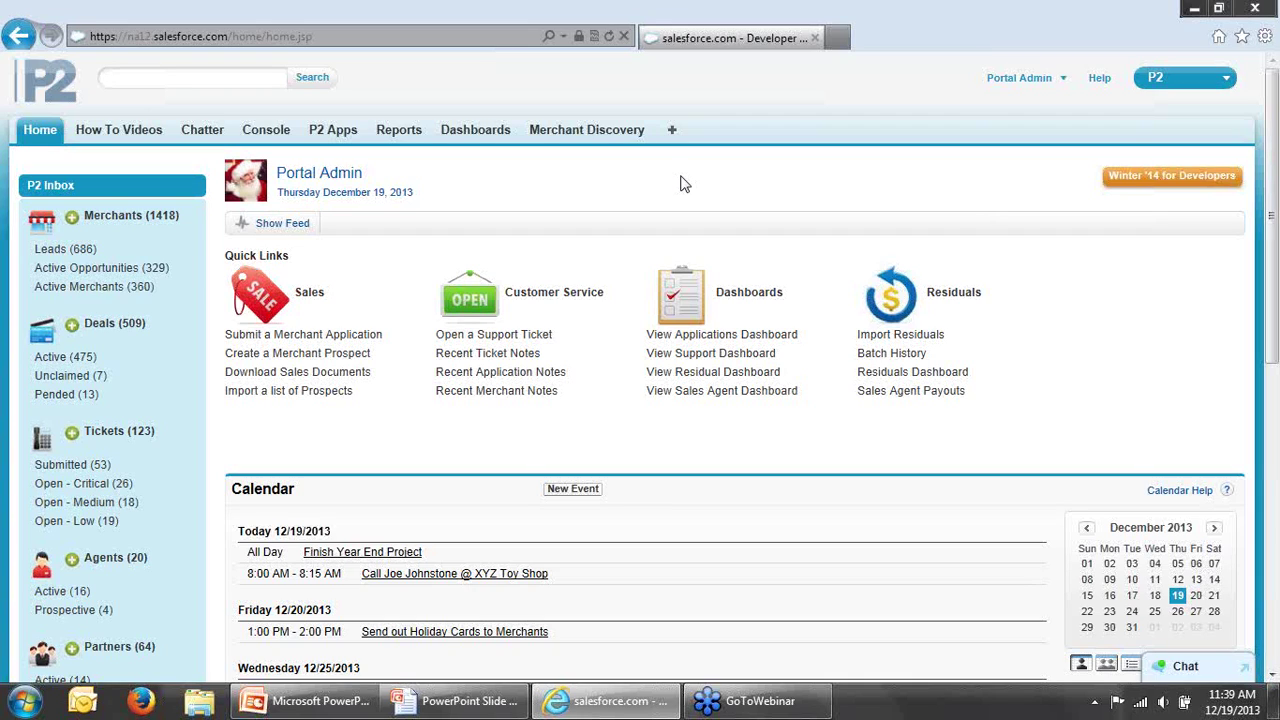
# Step: Search the portal for '14 below' and open the 14 Below merchant record
pyautogui.click(231, 82)
pyautogui.write('14 b')
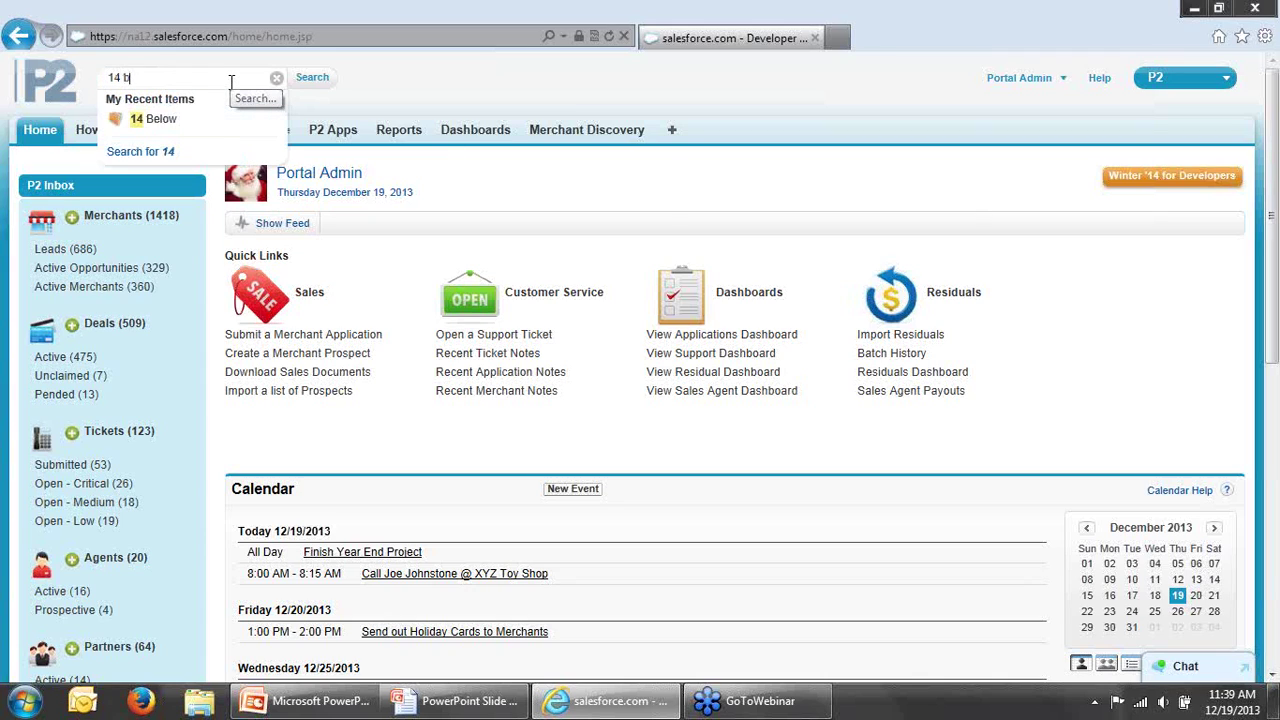
pyautogui.write('elow')
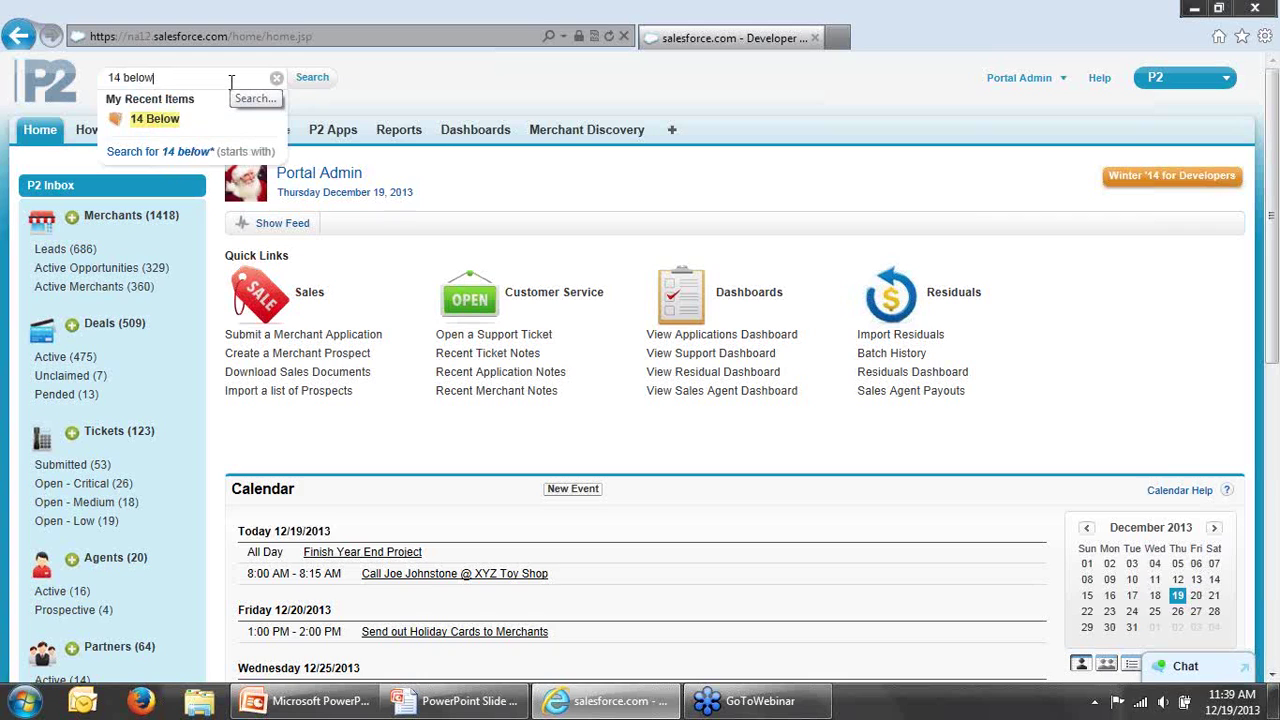
pyautogui.press('Return')
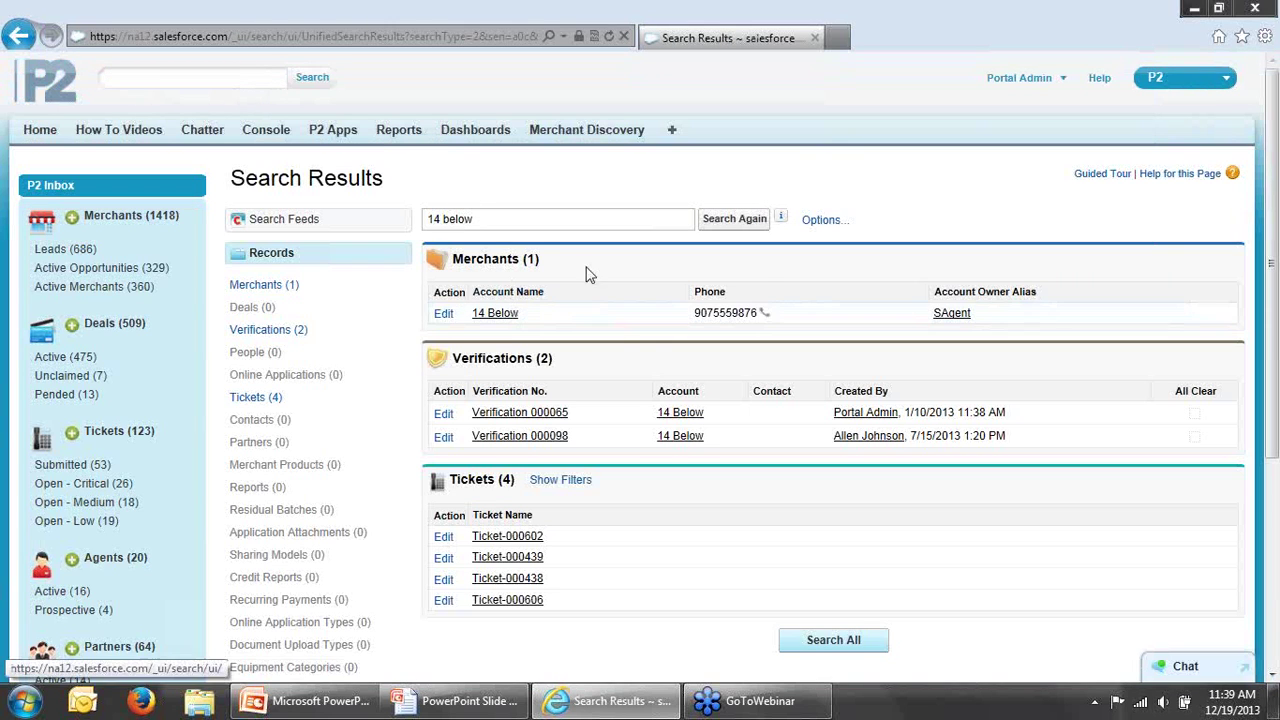
pyautogui.click(507, 316)
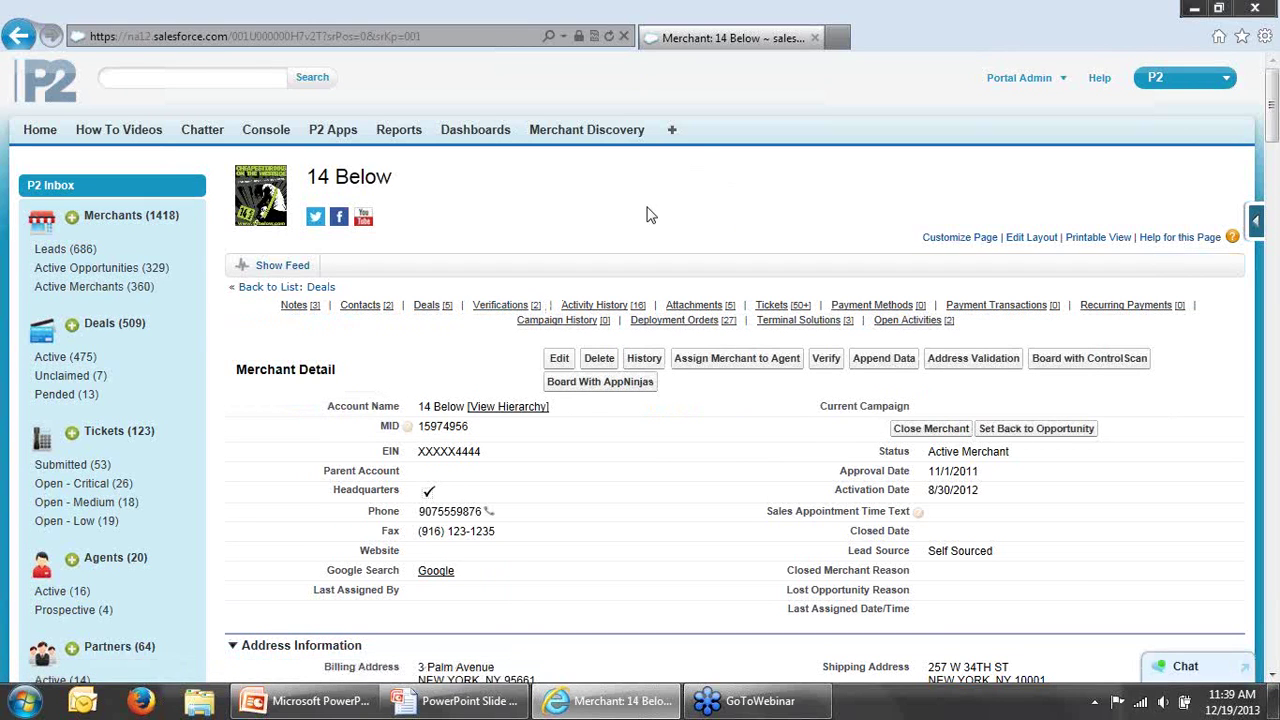
pyautogui.scroll(-5, 647, 215)
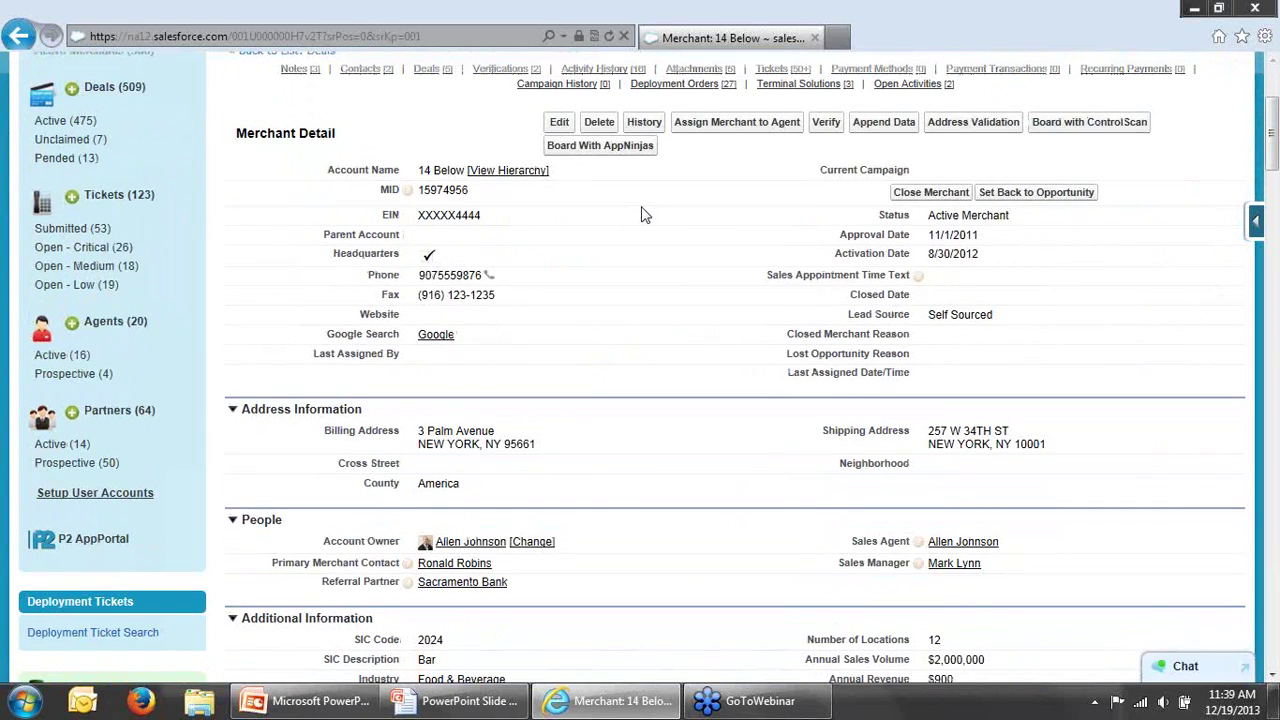
pyautogui.scroll(-3, 636, 226)
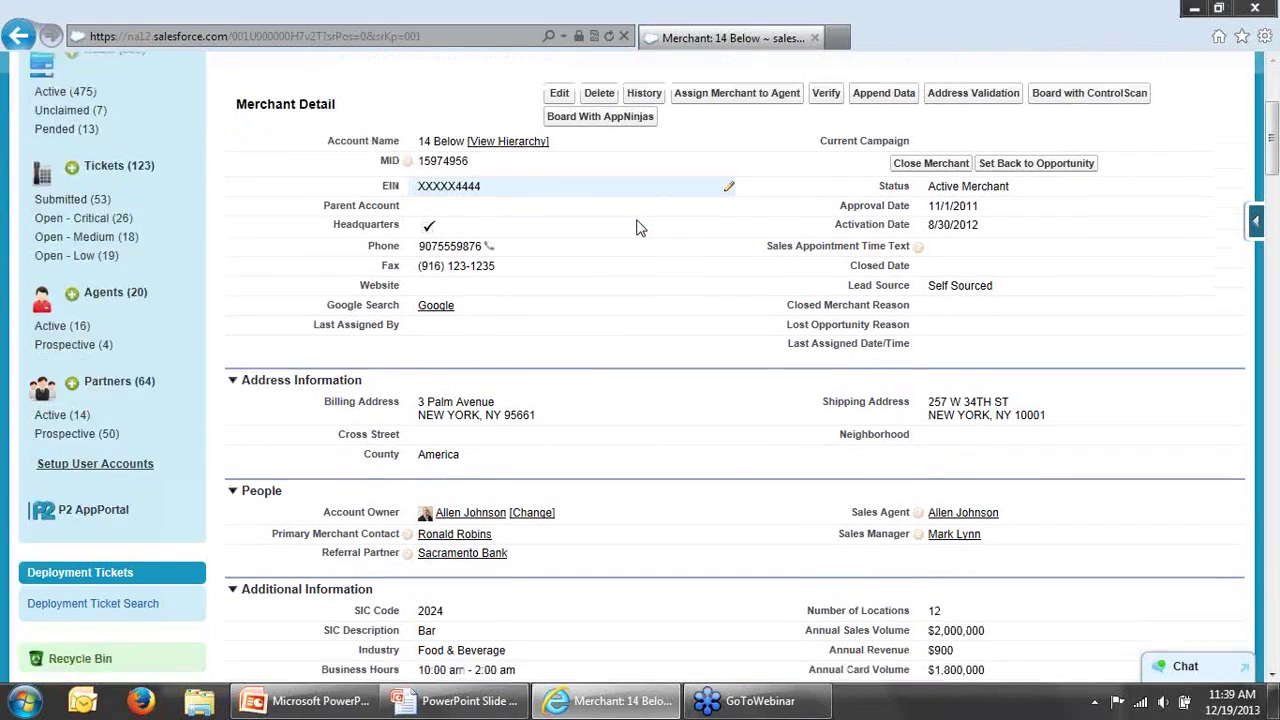
pyautogui.scroll(-2, 640, 228)
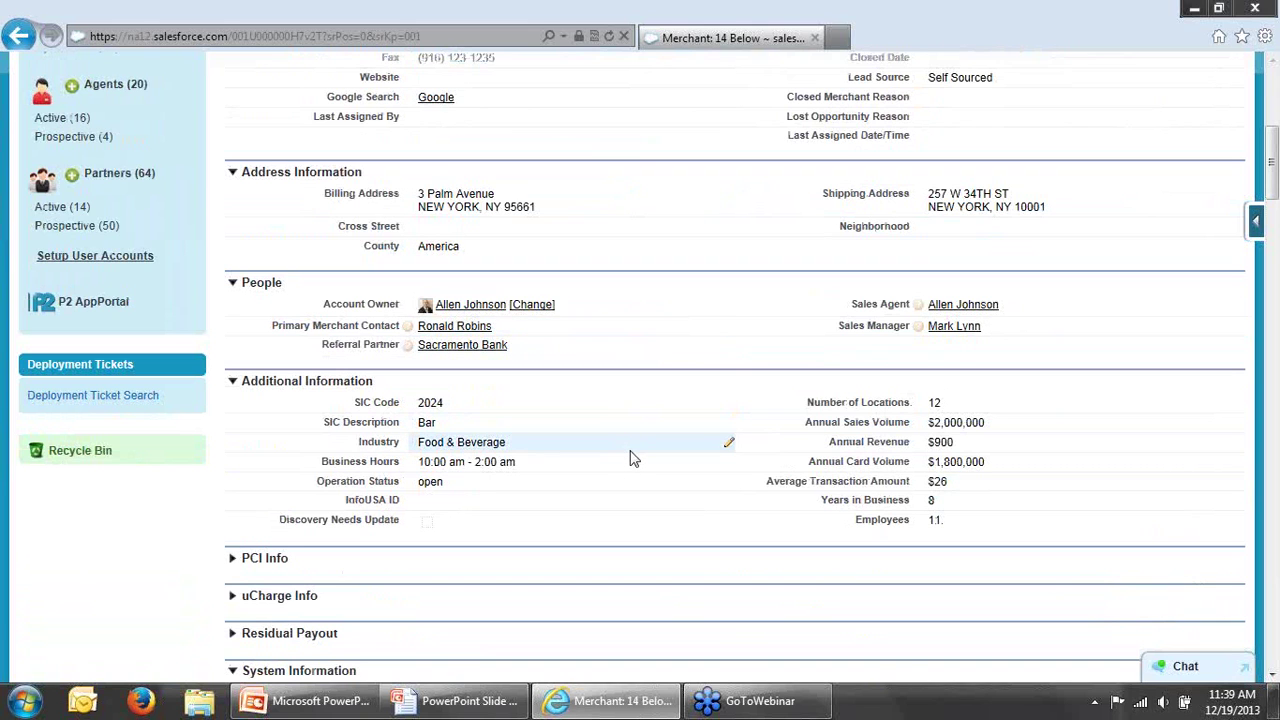
pyautogui.scroll(-1, 643, 429)
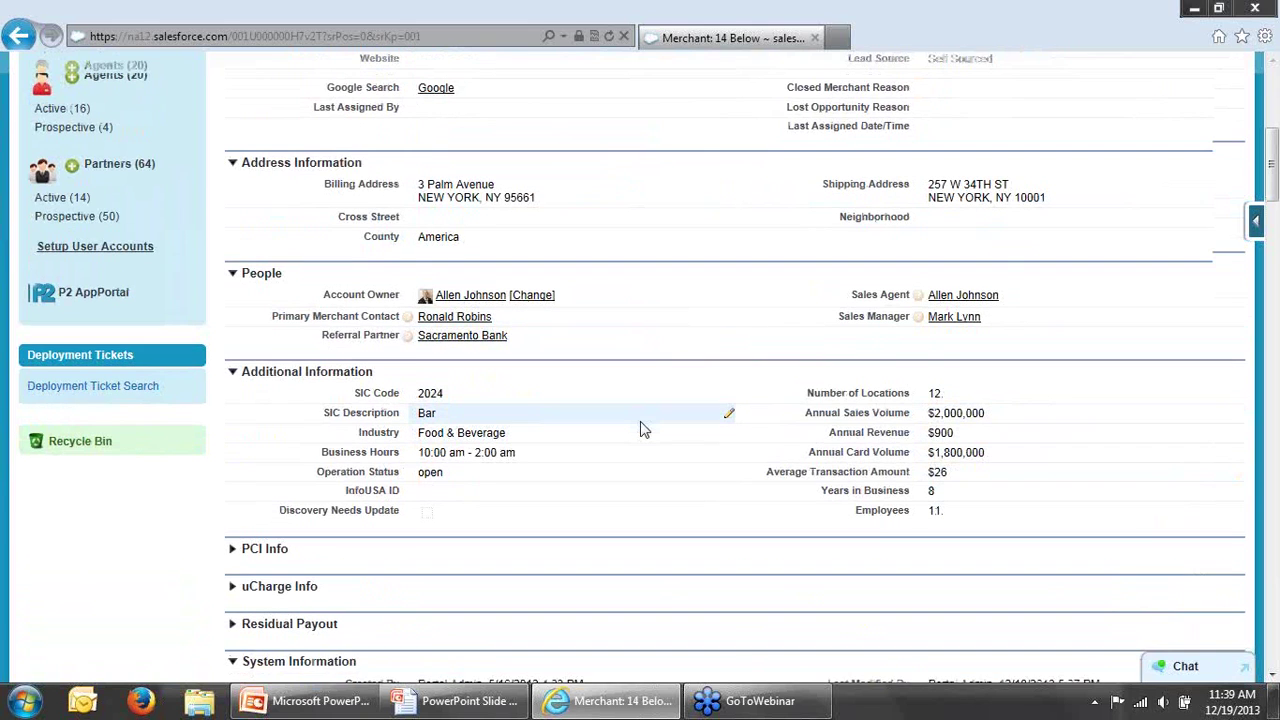
pyautogui.scroll(-10, 643, 429)
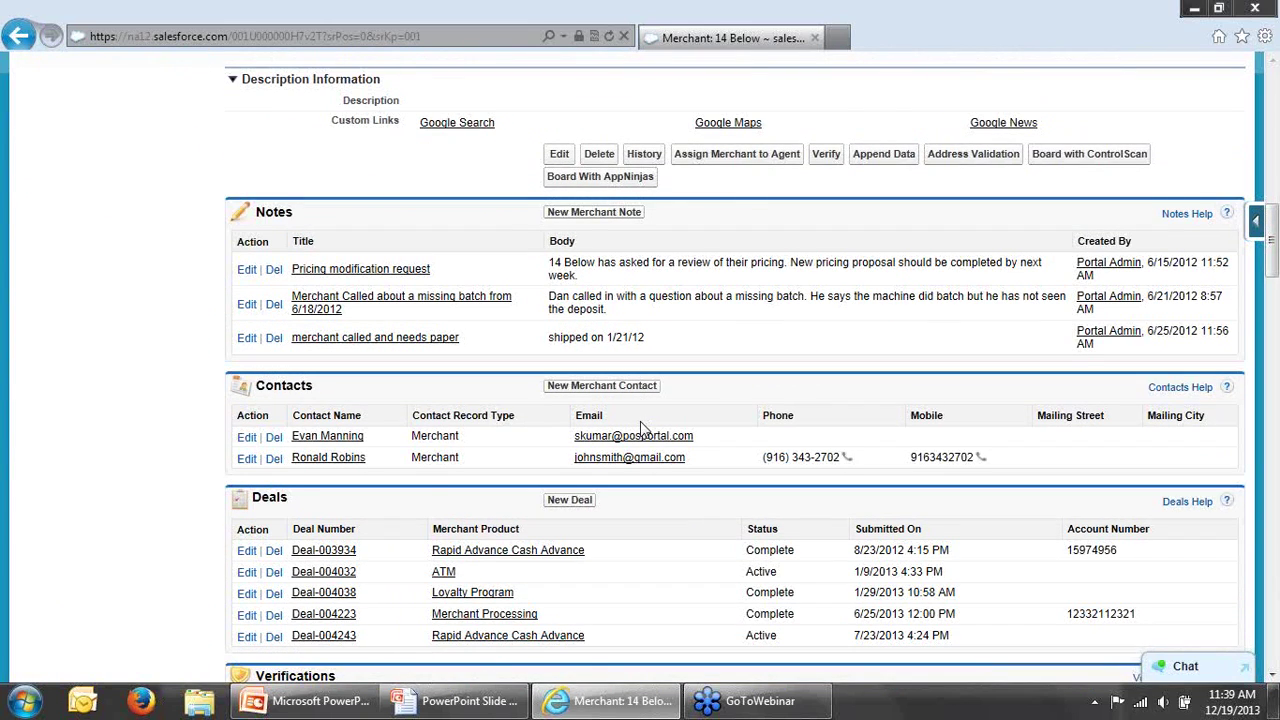
pyautogui.scroll(-3, 643, 429)
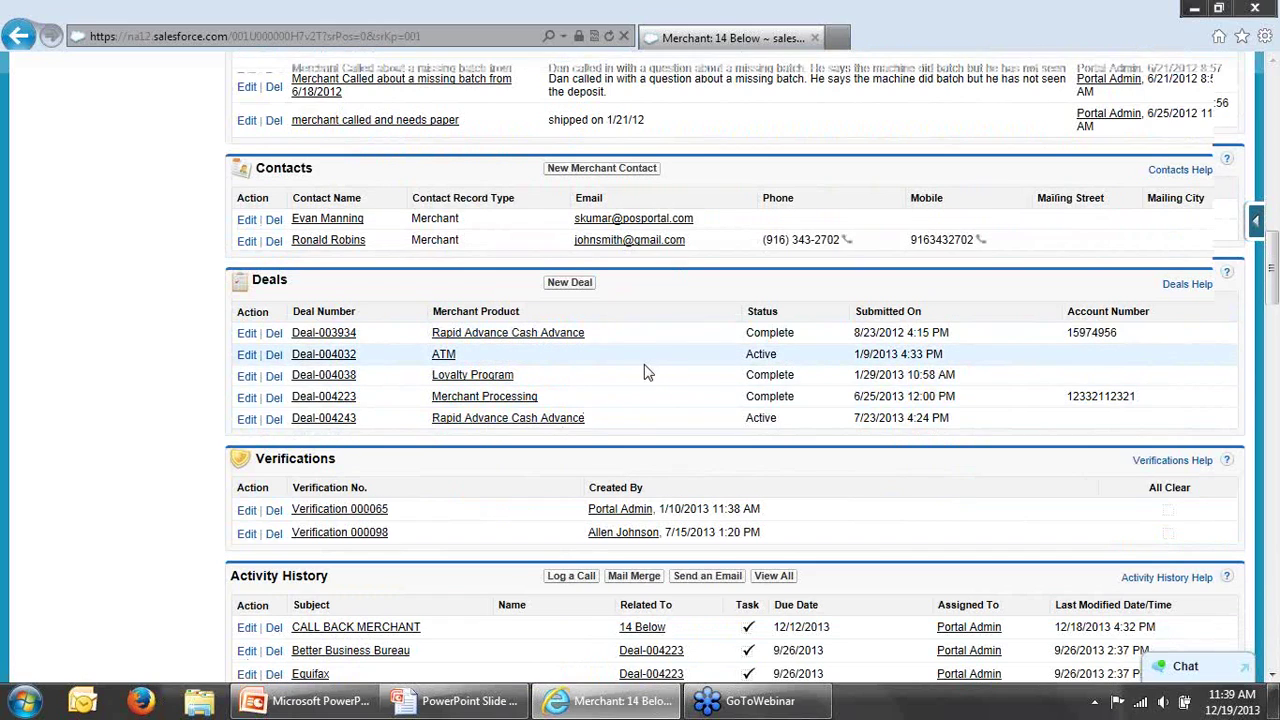
pyautogui.scroll(-5, 645, 372)
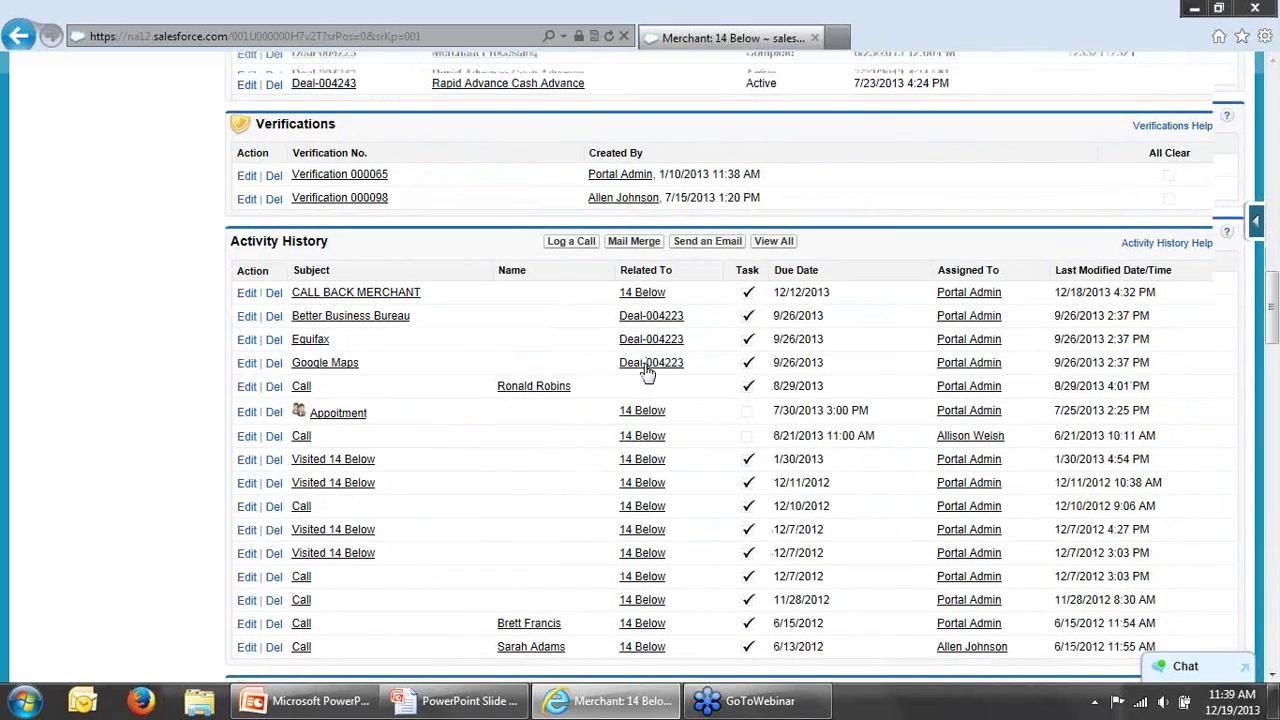
pyautogui.scroll(-5, 645, 372)
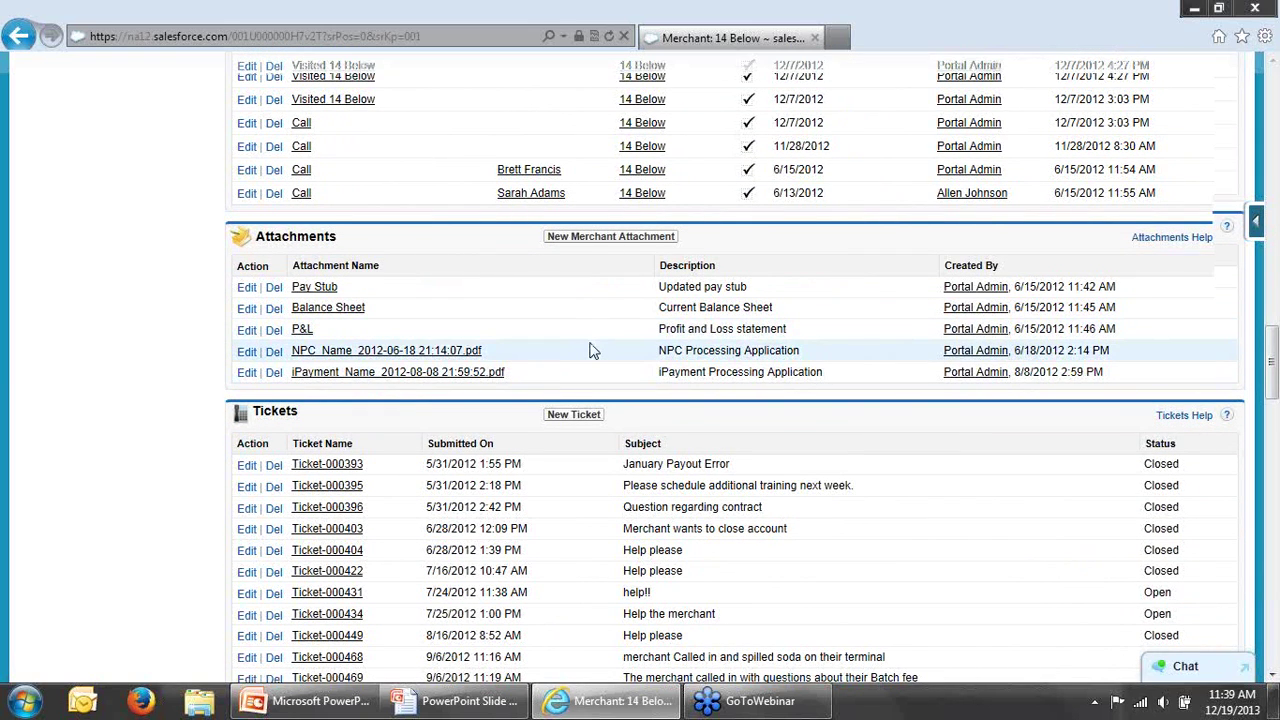
pyautogui.scroll(-4, 590, 350)
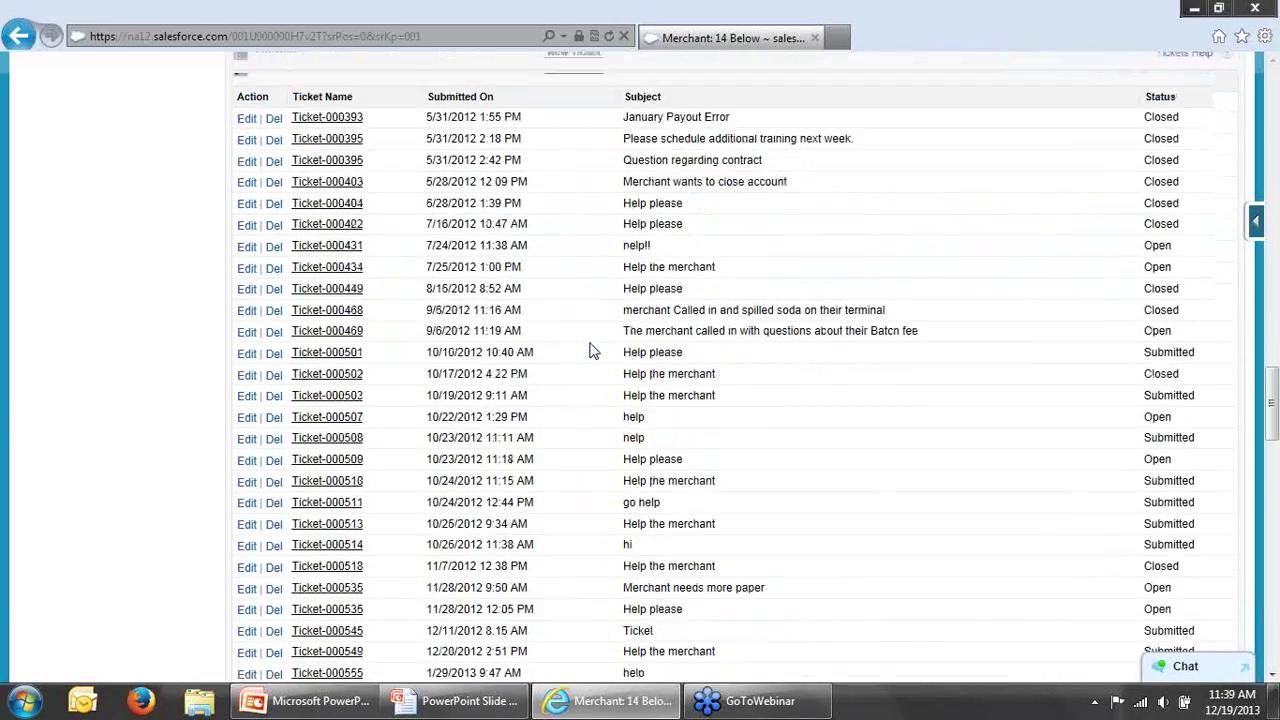
pyautogui.scroll(-15, 590, 350)
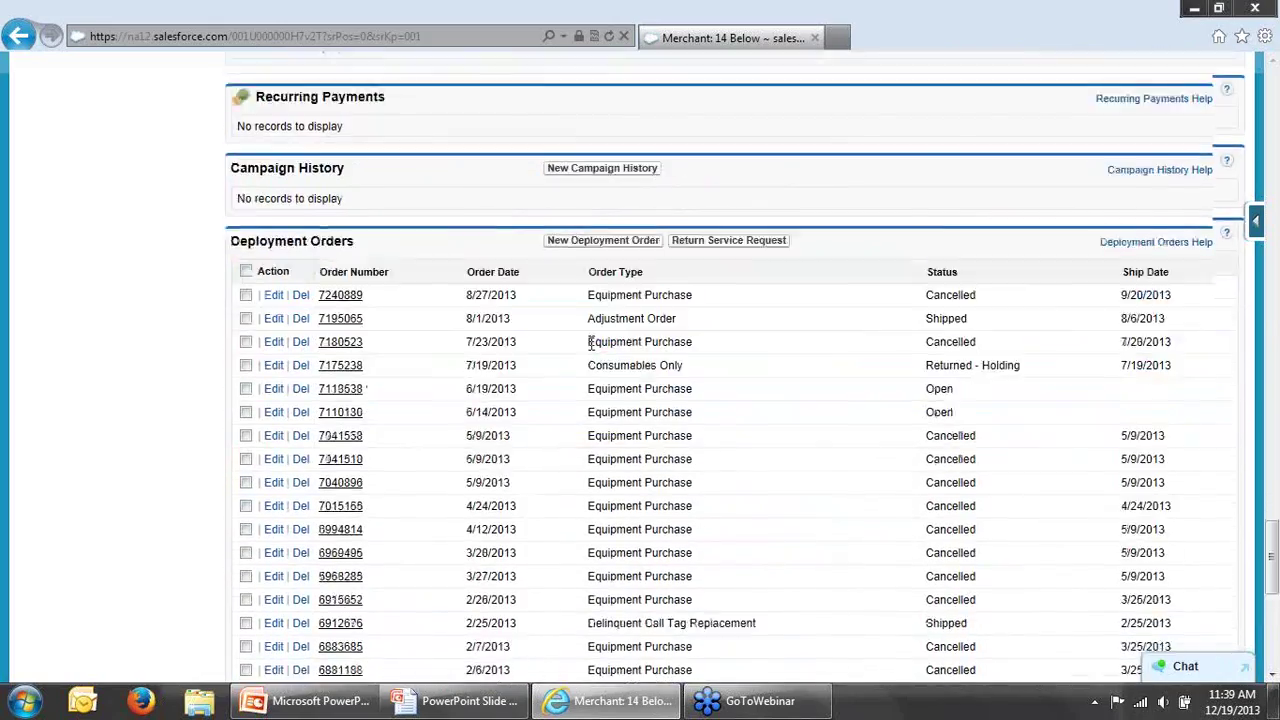
pyautogui.scroll(-2, 590, 344)
pyautogui.scroll(1, 590, 343)
pyautogui.scroll(-5, 590, 343)
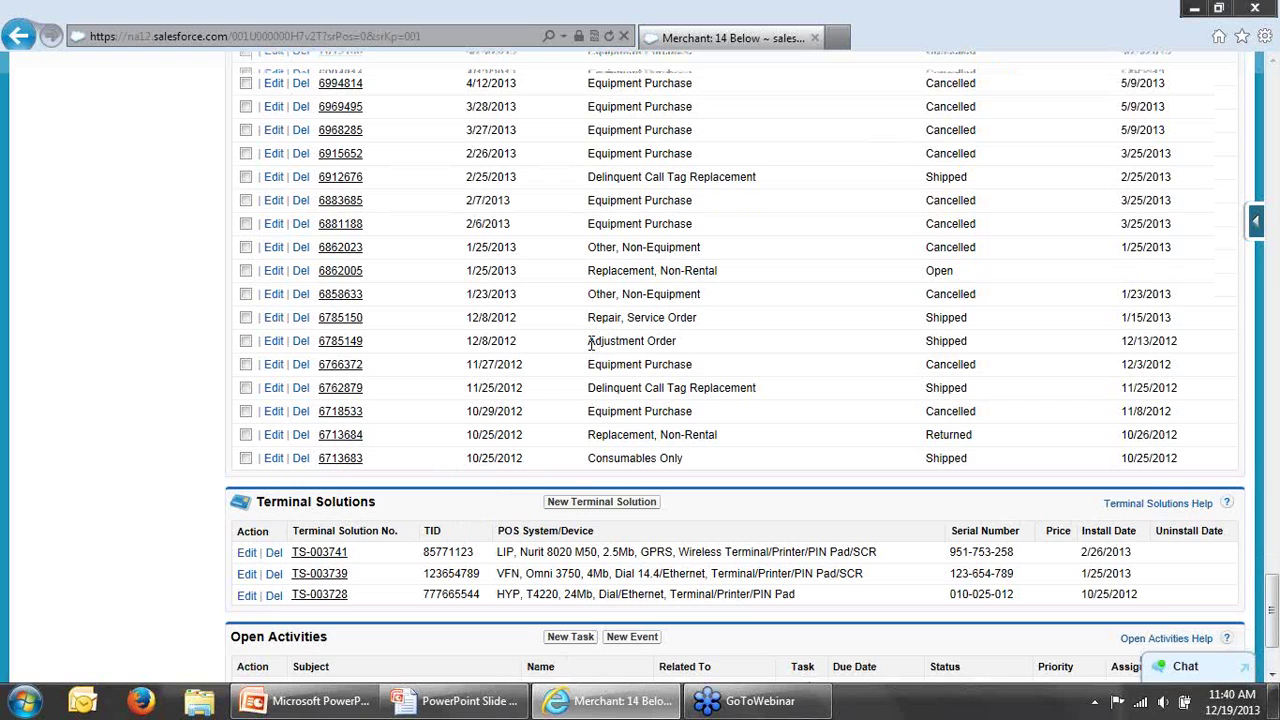
pyautogui.scroll(-3, 590, 343)
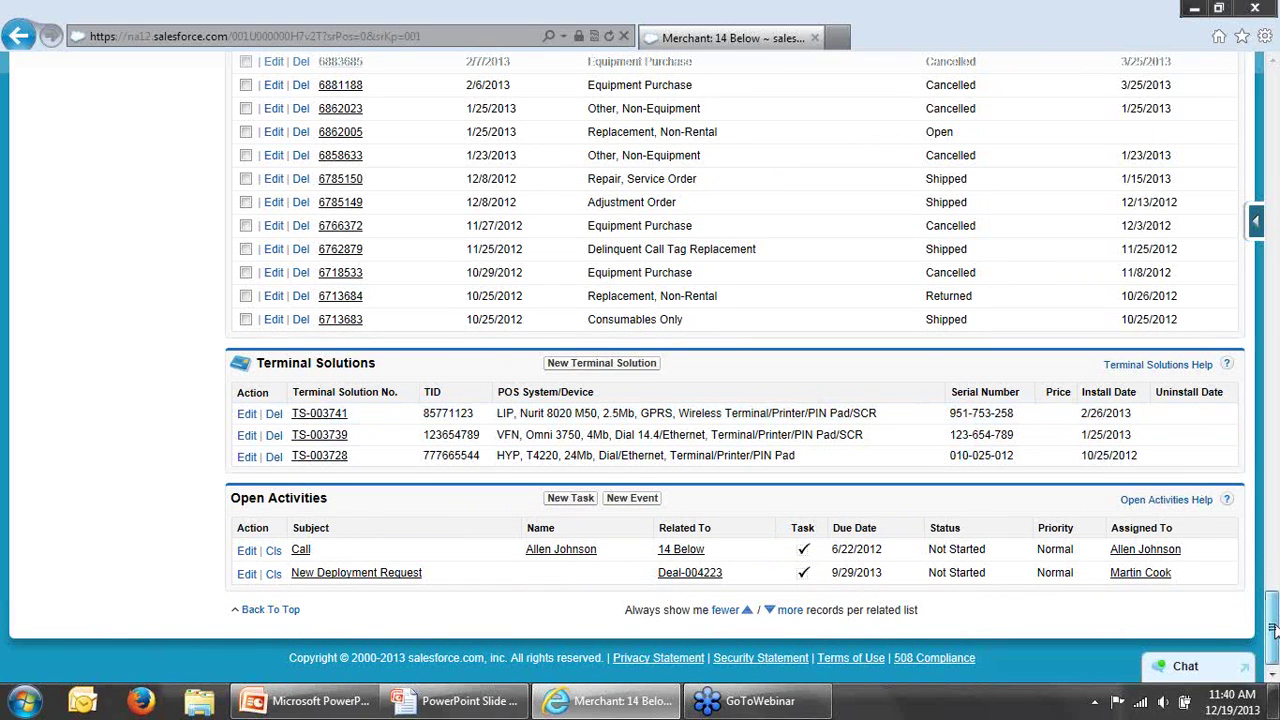
pyautogui.moveTo(1272, 628); pyautogui.dragTo(1235, 95)
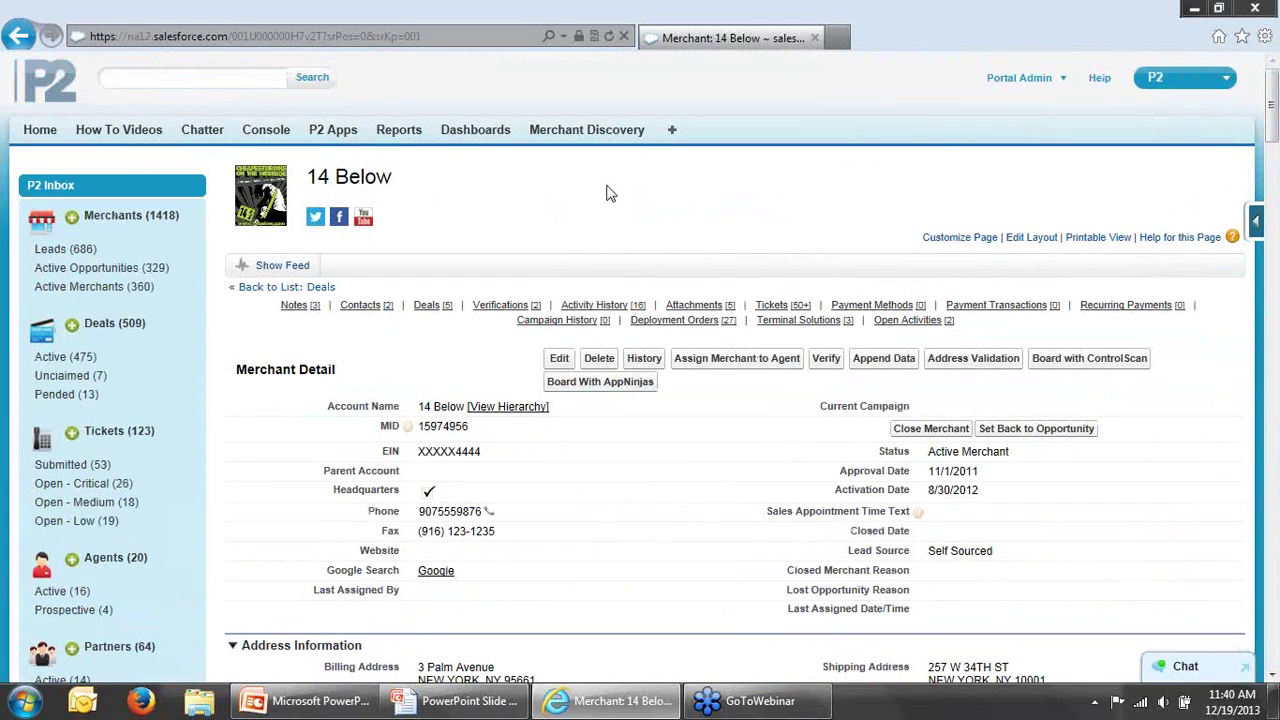
pyautogui.moveTo(295, 310)
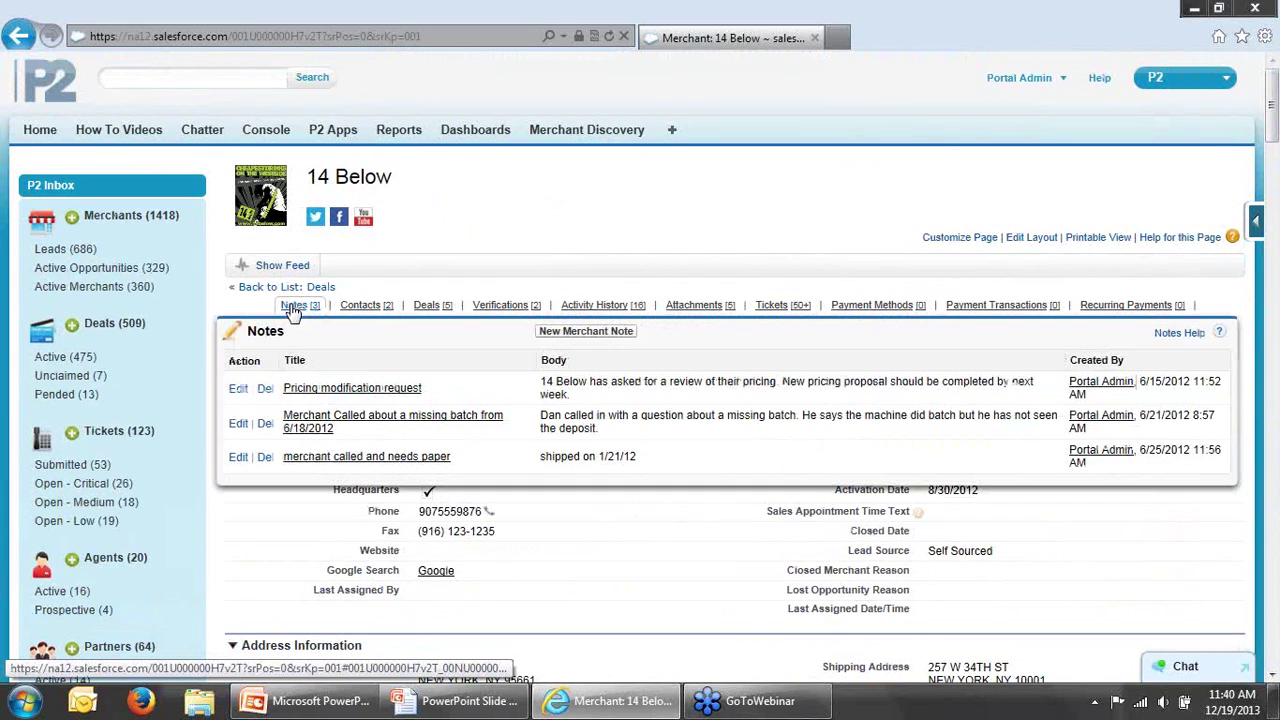
pyautogui.moveTo(360, 311)
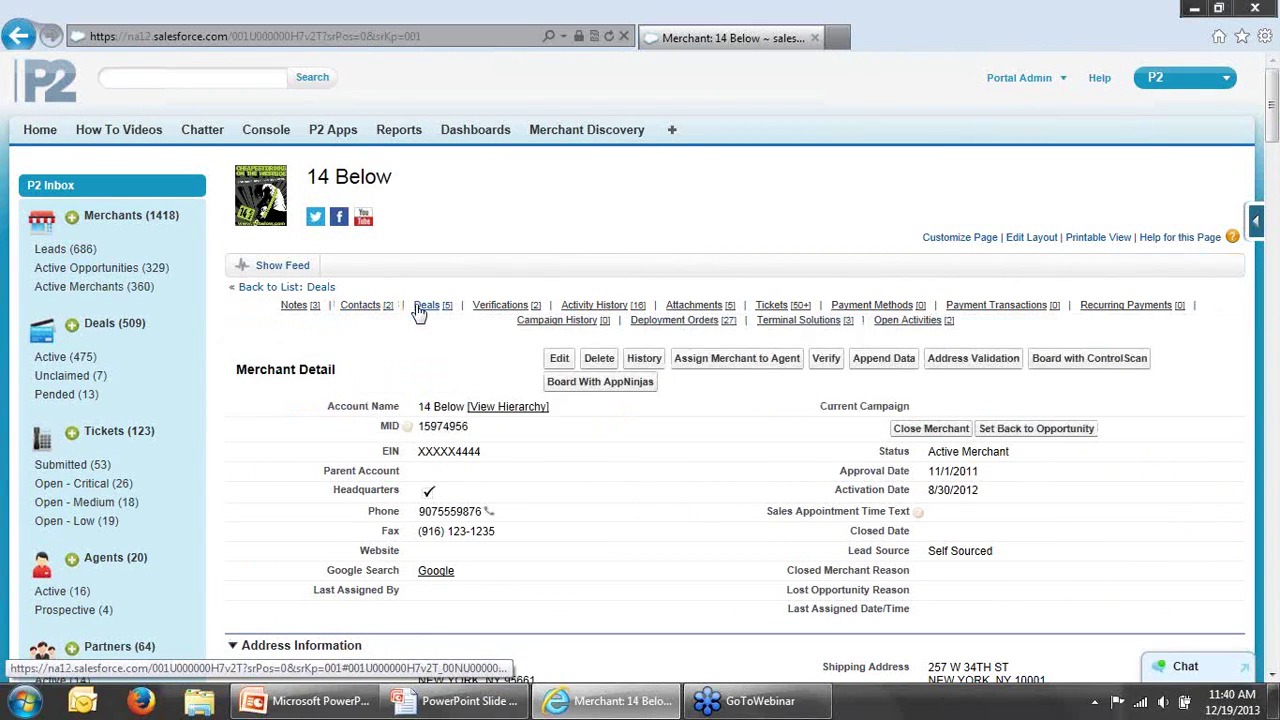
pyautogui.moveTo(425, 312)
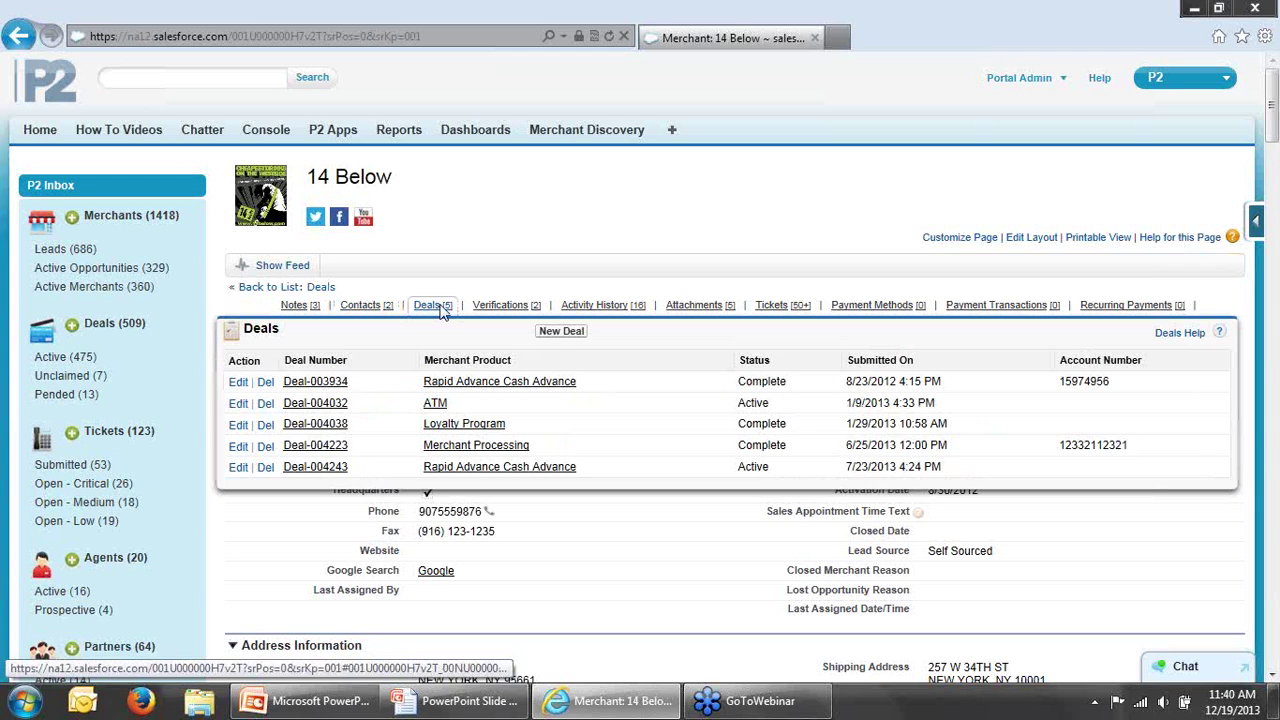
pyautogui.moveTo(775, 311)
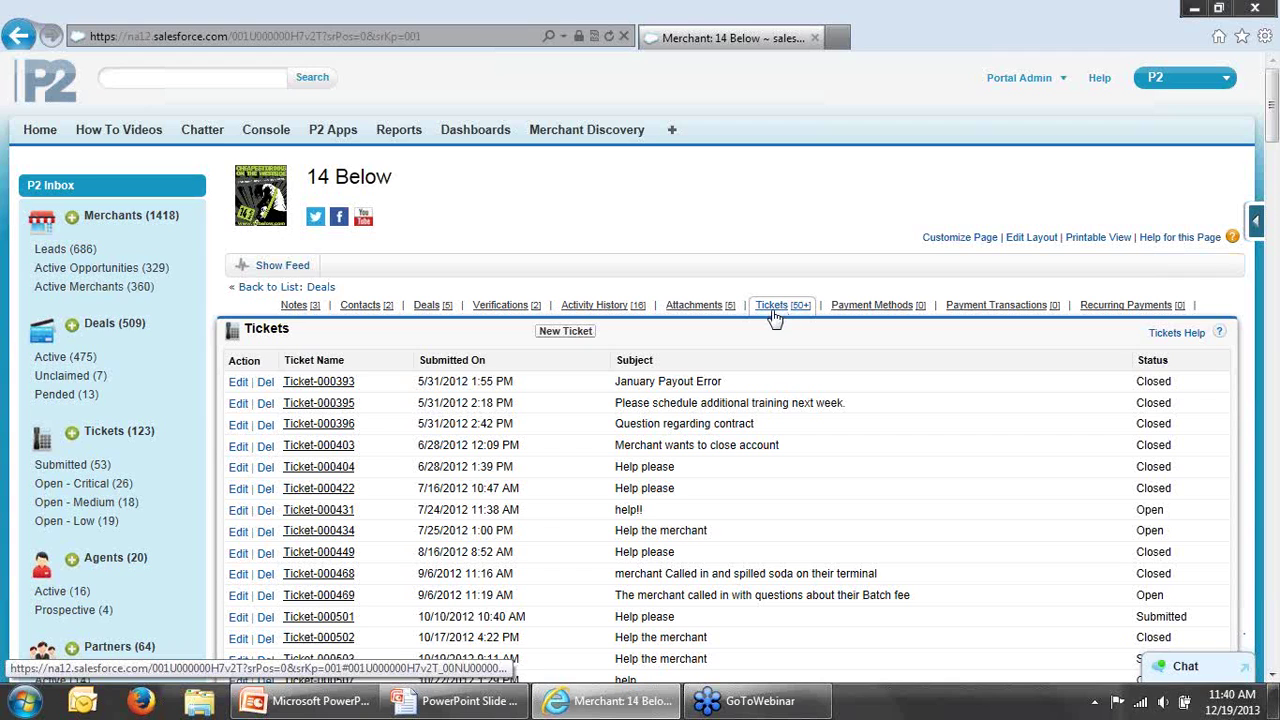
pyautogui.moveTo(598, 307)
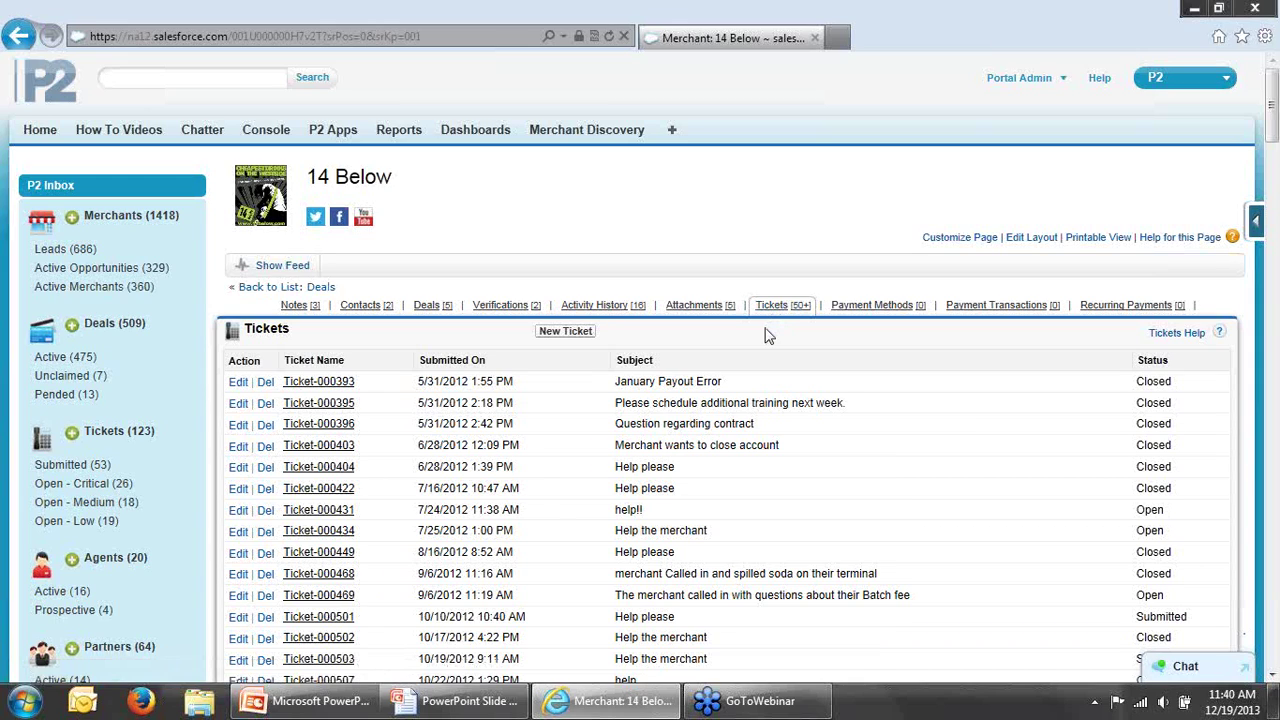
# Step: Start a new ticket with requester Merchant and reason Merchant - Statement/Billing Question
pyautogui.click(569, 336)
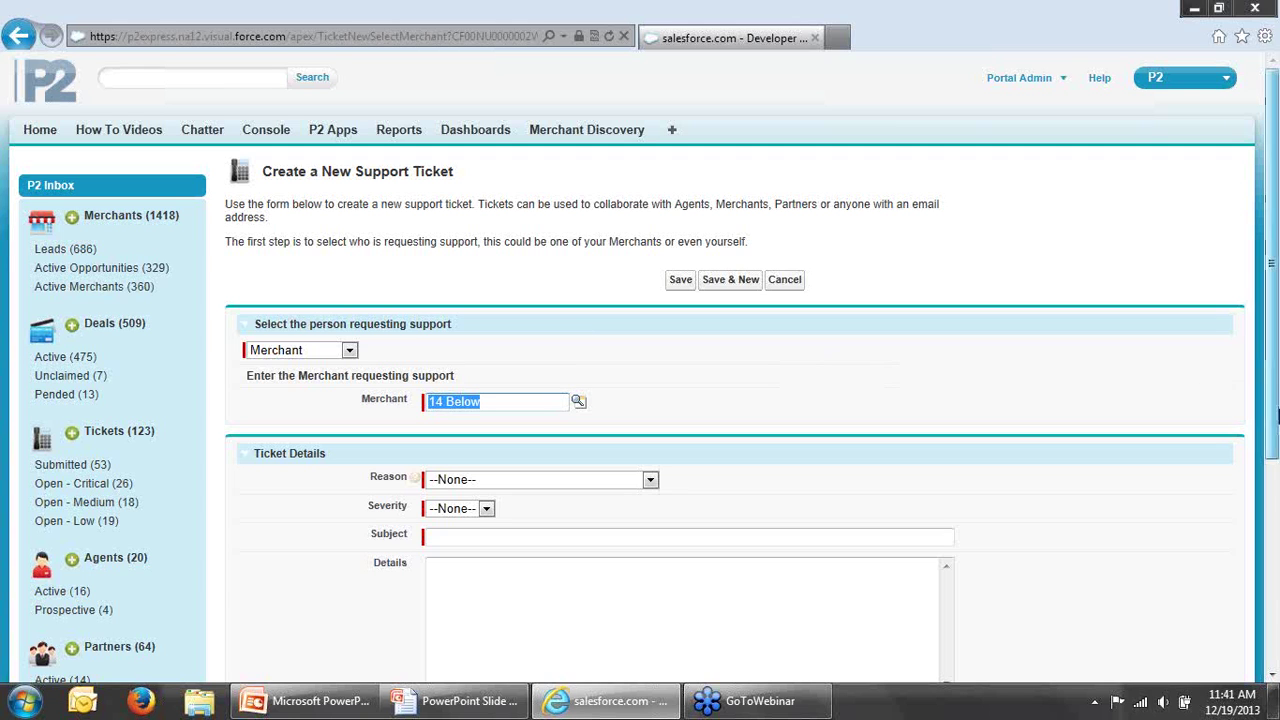
pyautogui.moveTo(1273, 418); pyautogui.dragTo(1274, 374)
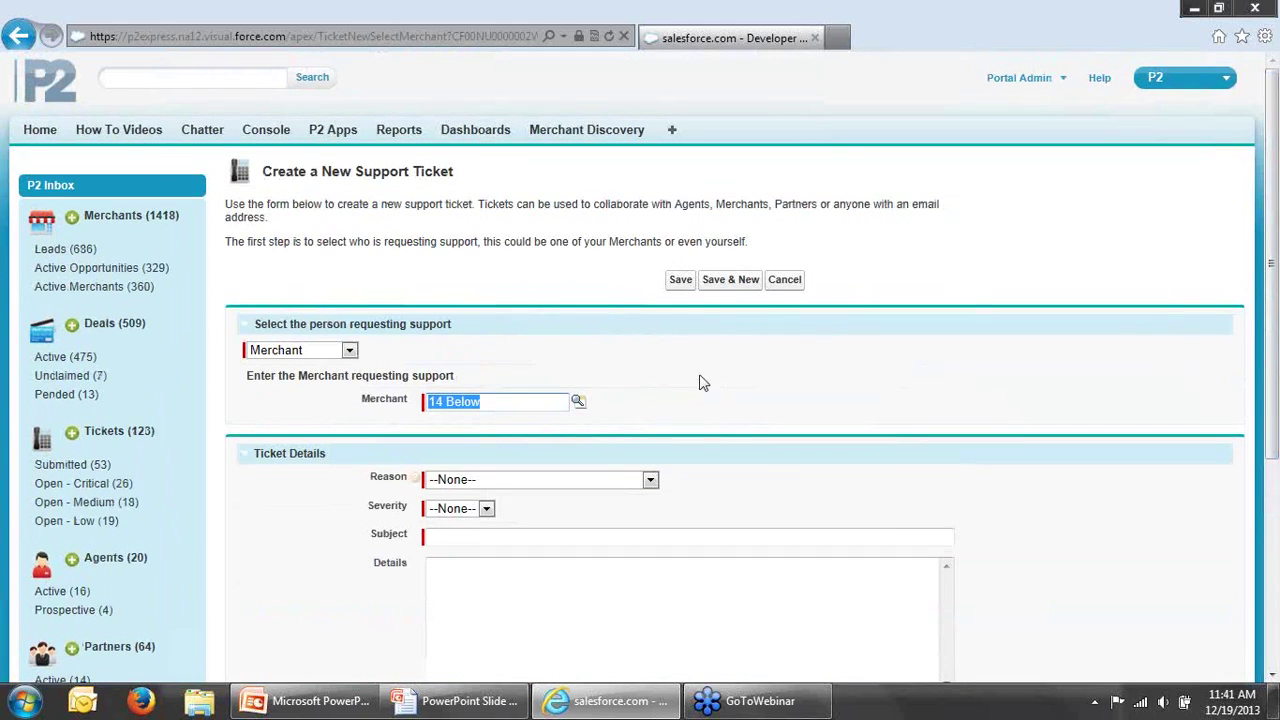
pyautogui.click(350, 352)
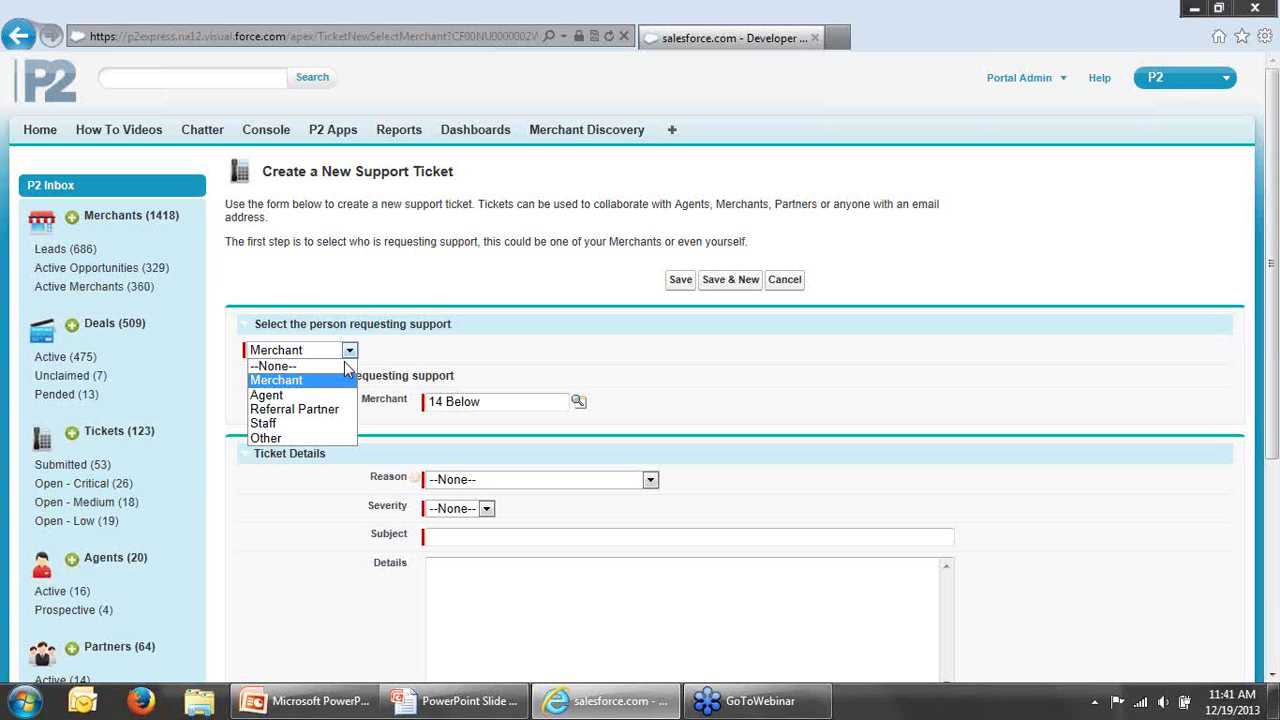
pyautogui.click(318, 382)
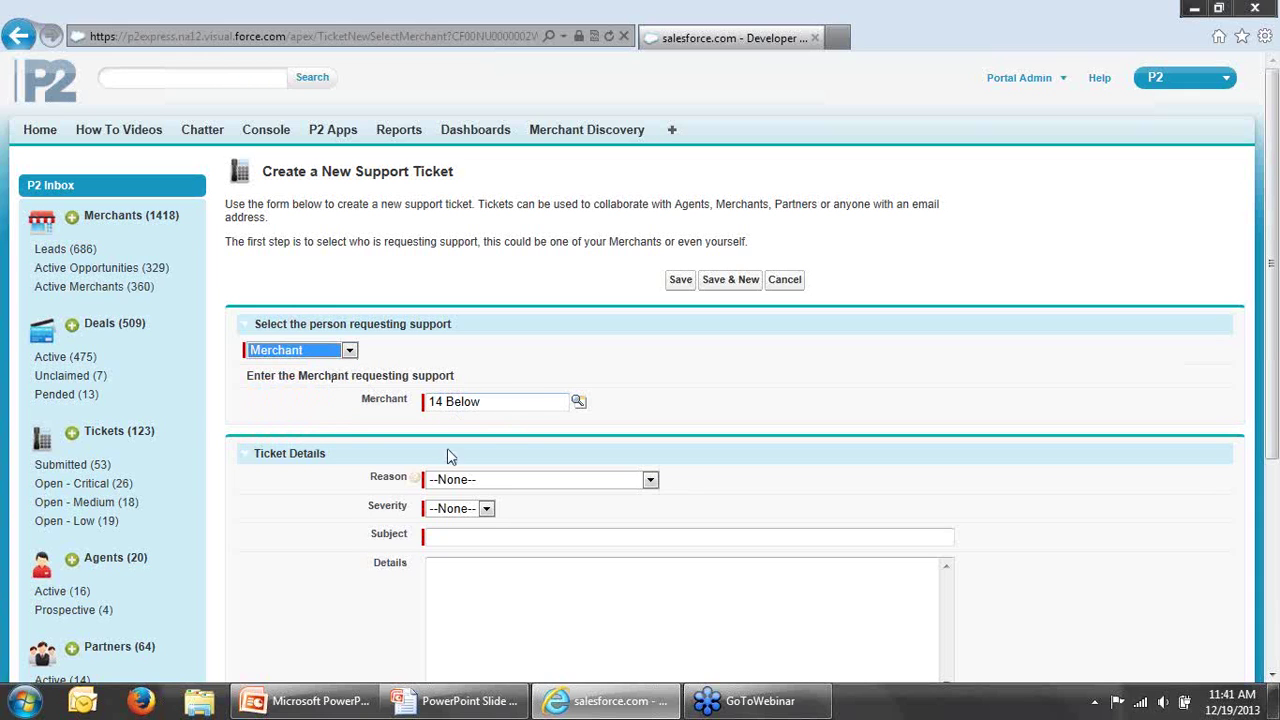
pyautogui.click(681, 396)
pyautogui.scroll(-1, 681, 396)
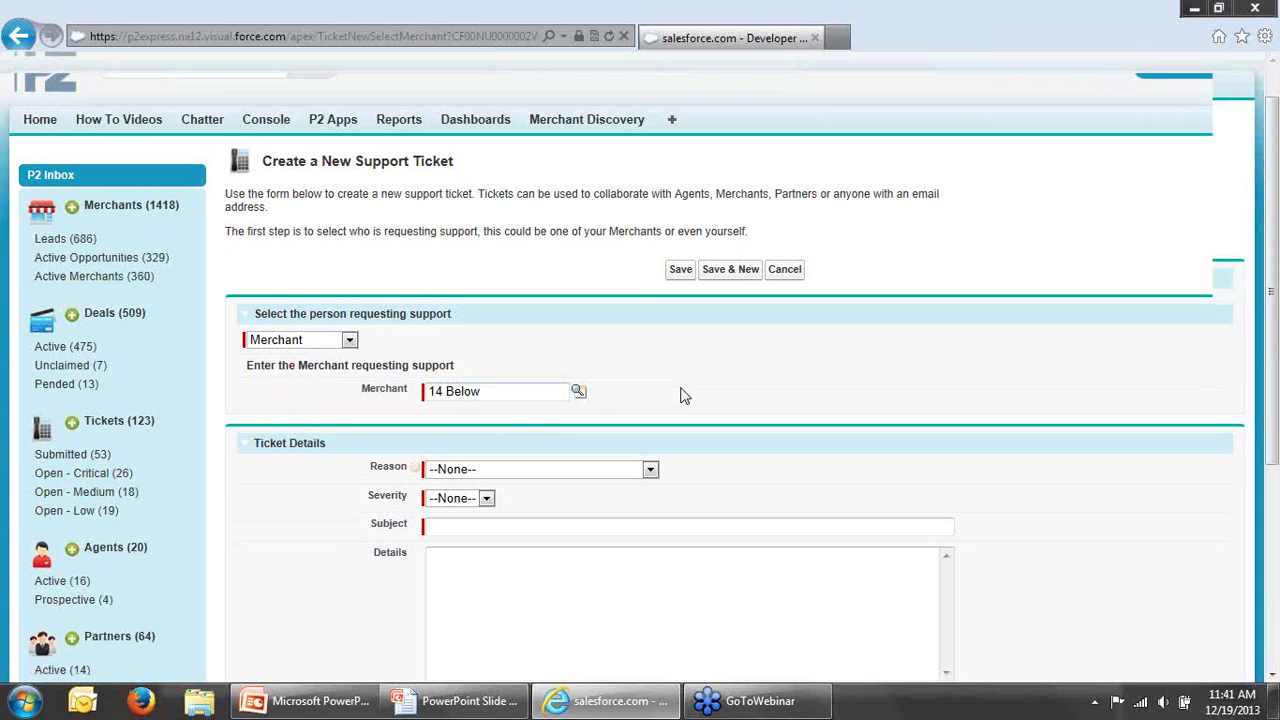
pyautogui.scroll(-3, 680, 395)
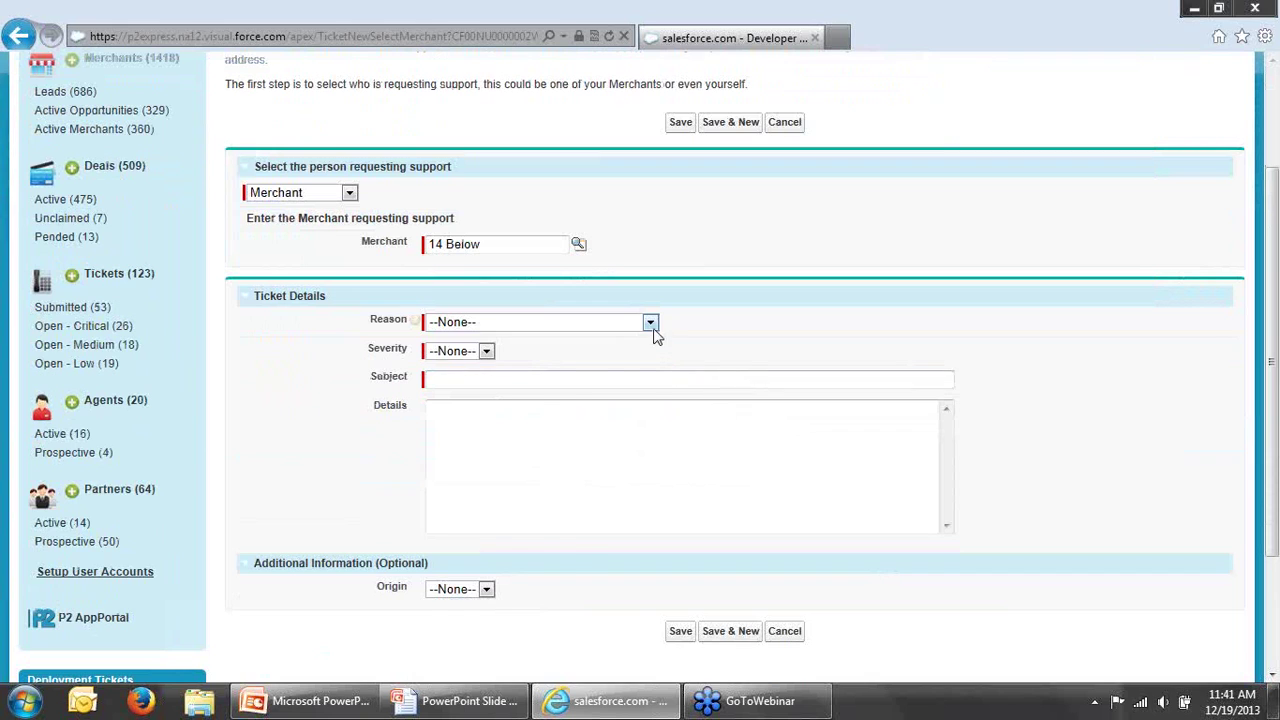
pyautogui.click(652, 326)
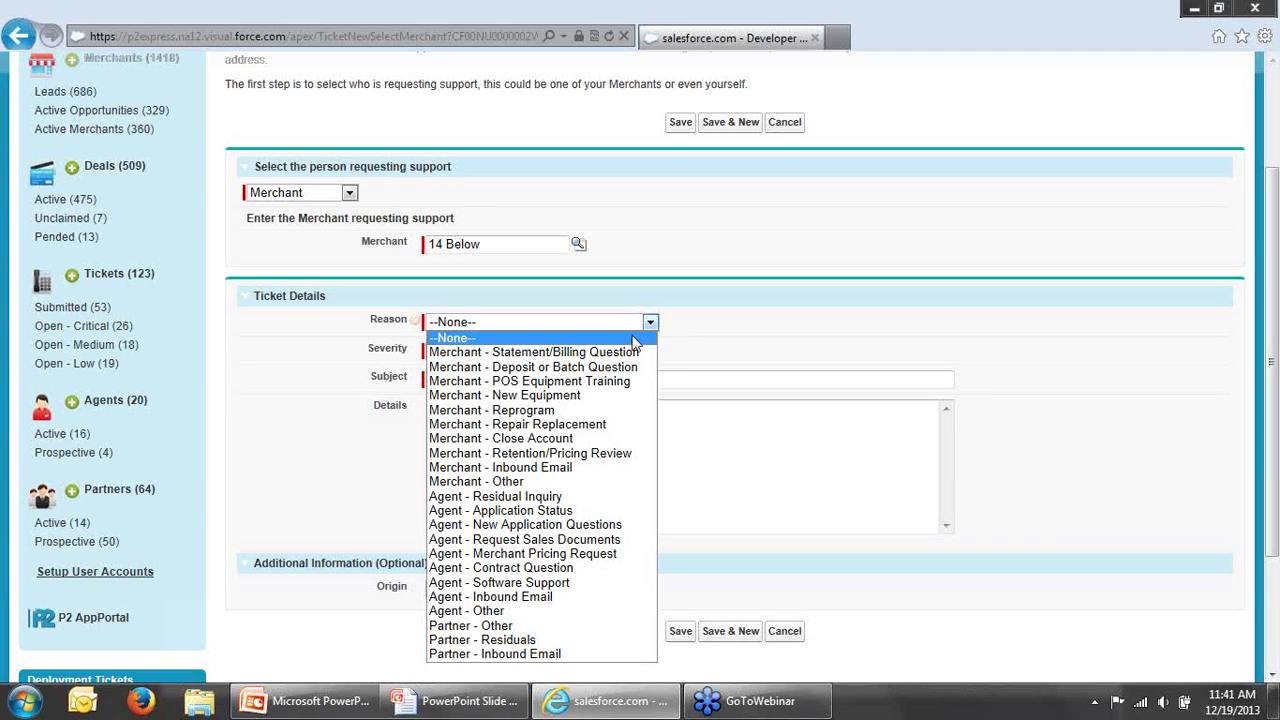
pyautogui.click(634, 352)
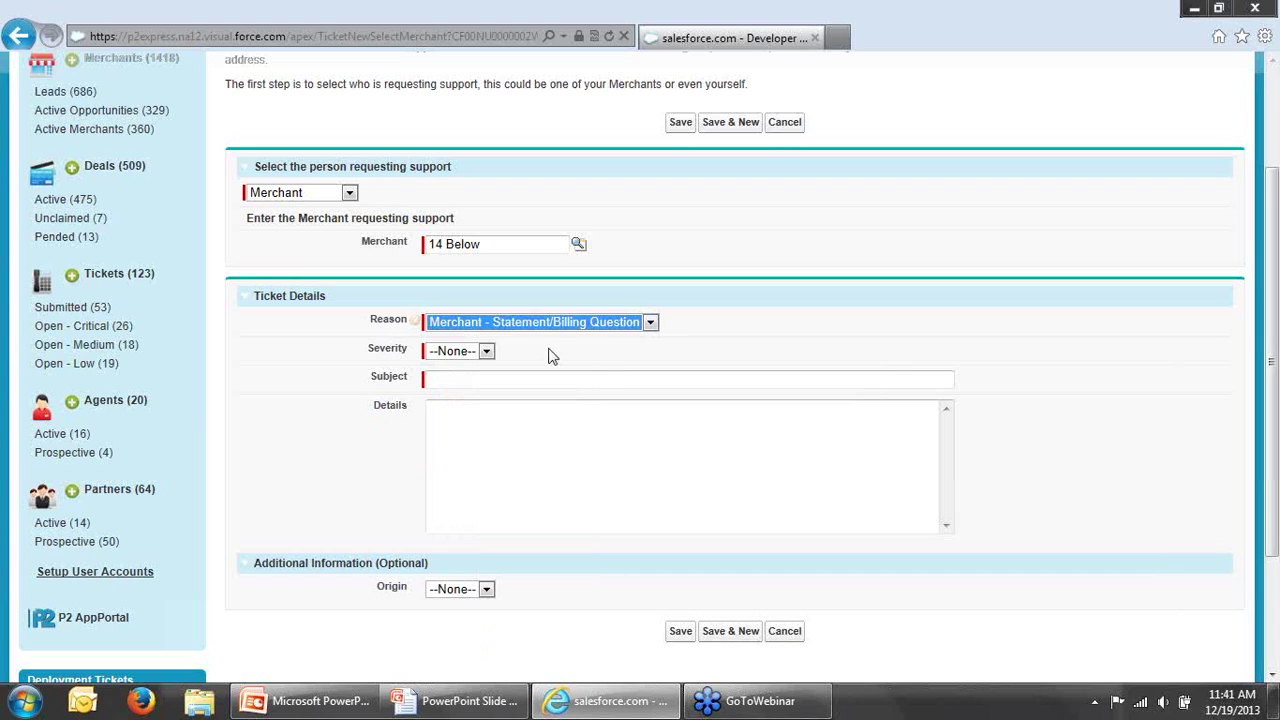
# Step: Set severity Medium, enter a statement-question subject, and set origin to Phone
pyautogui.click(486, 352)
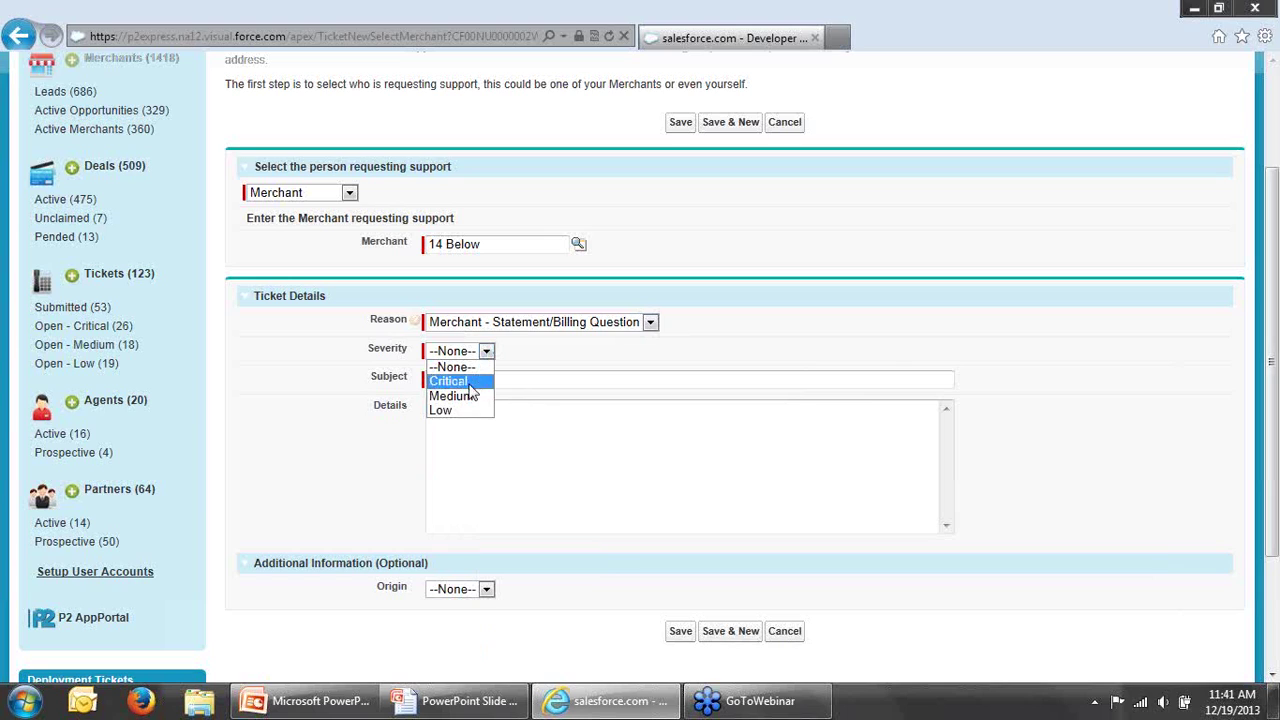
pyautogui.click(455, 396)
pyautogui.click(460, 380)
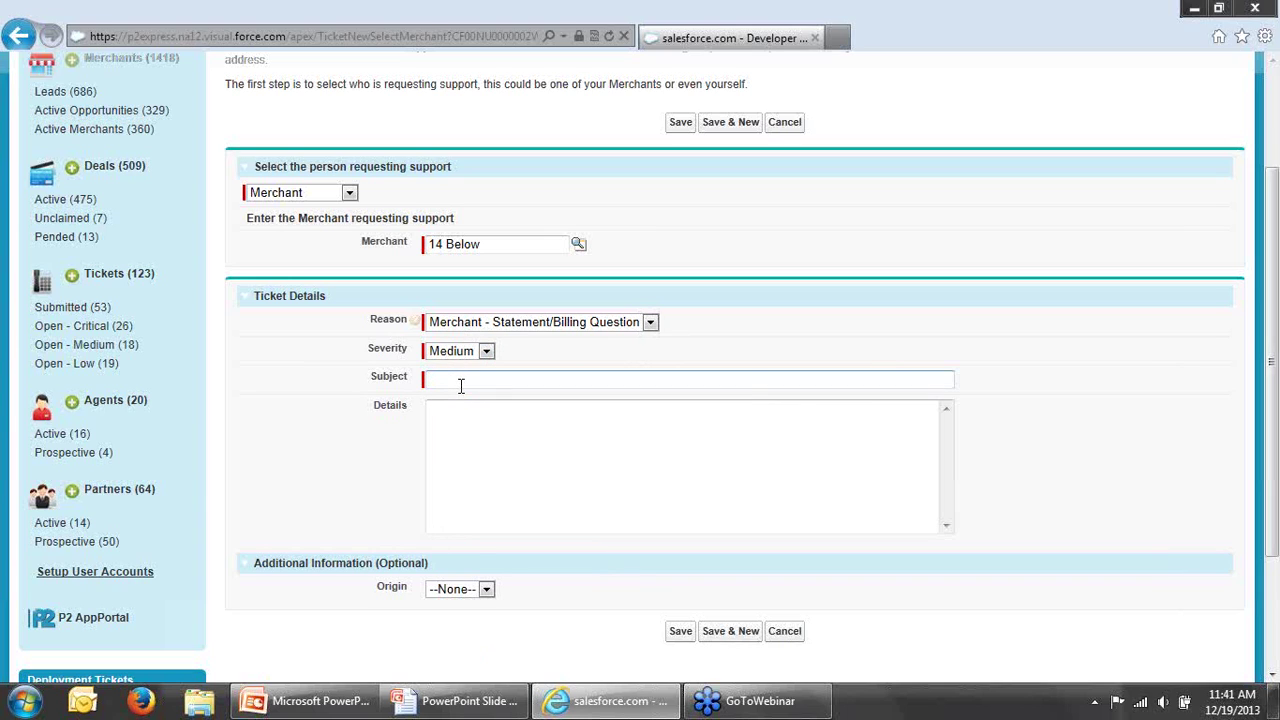
pyautogui.write('John Smith had a question ab')
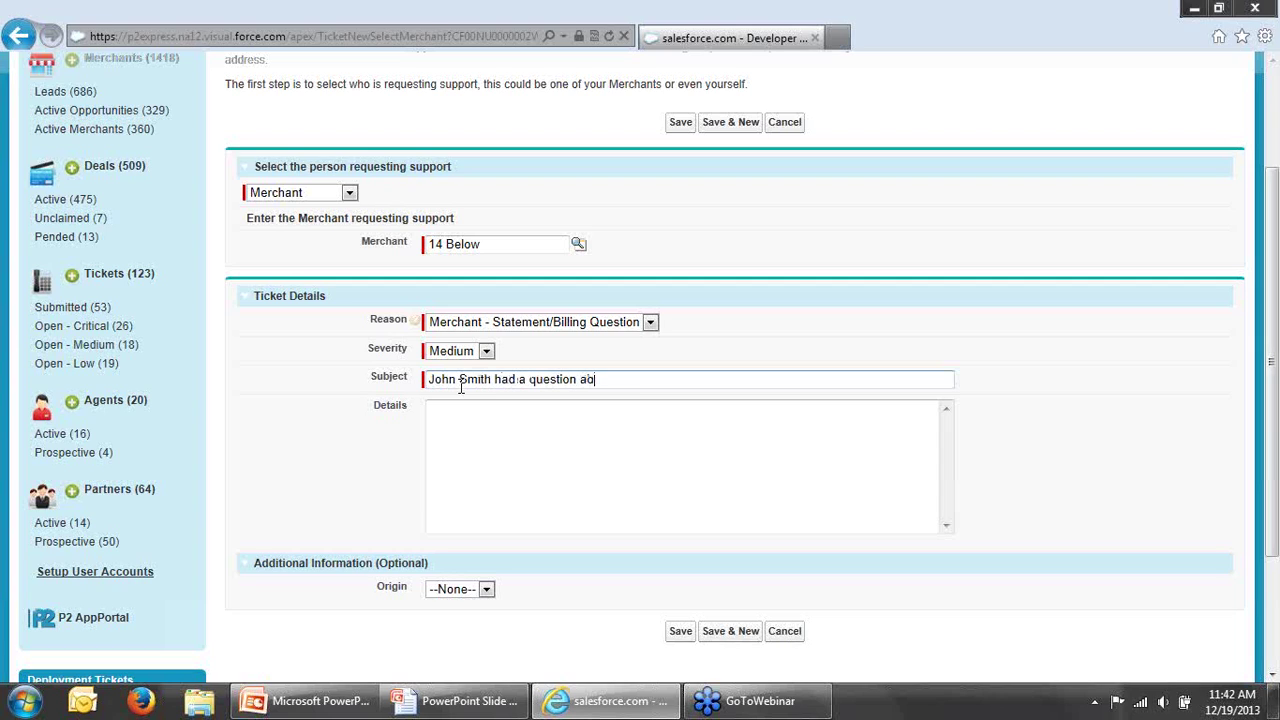
pyautogui.write('out statement')
pyautogui.click(474, 422)
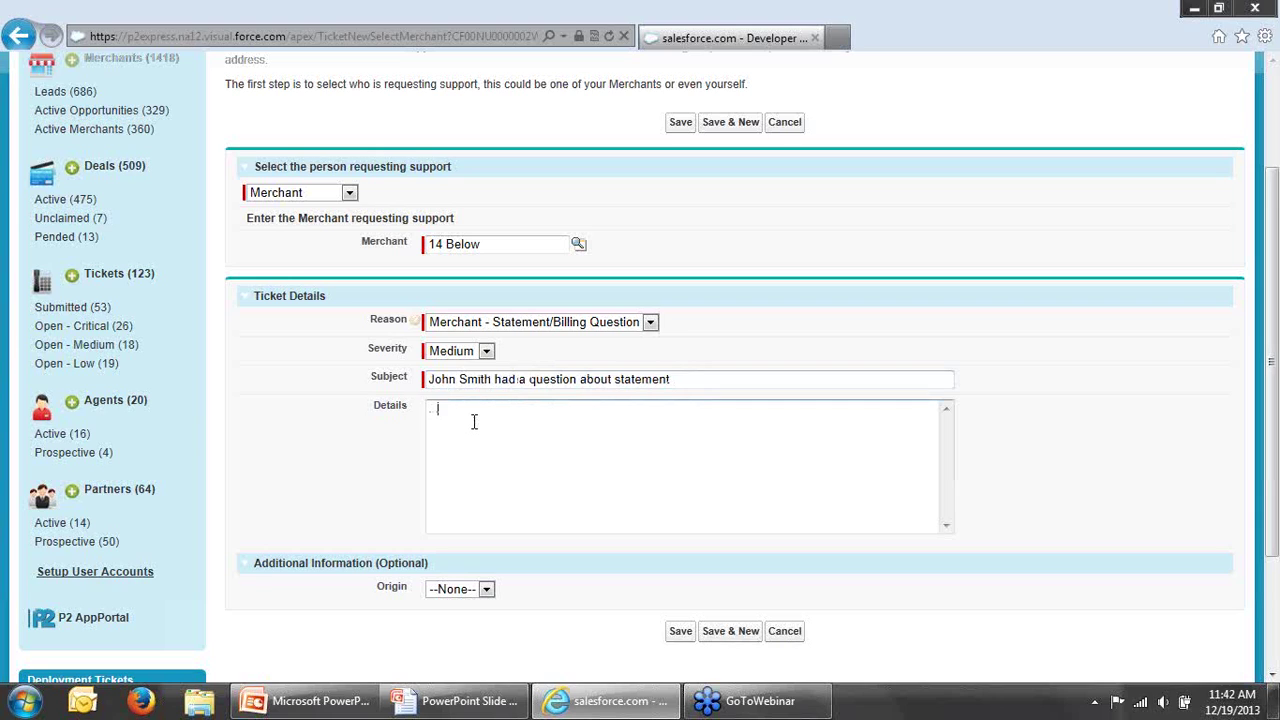
pyautogui.click(487, 591)
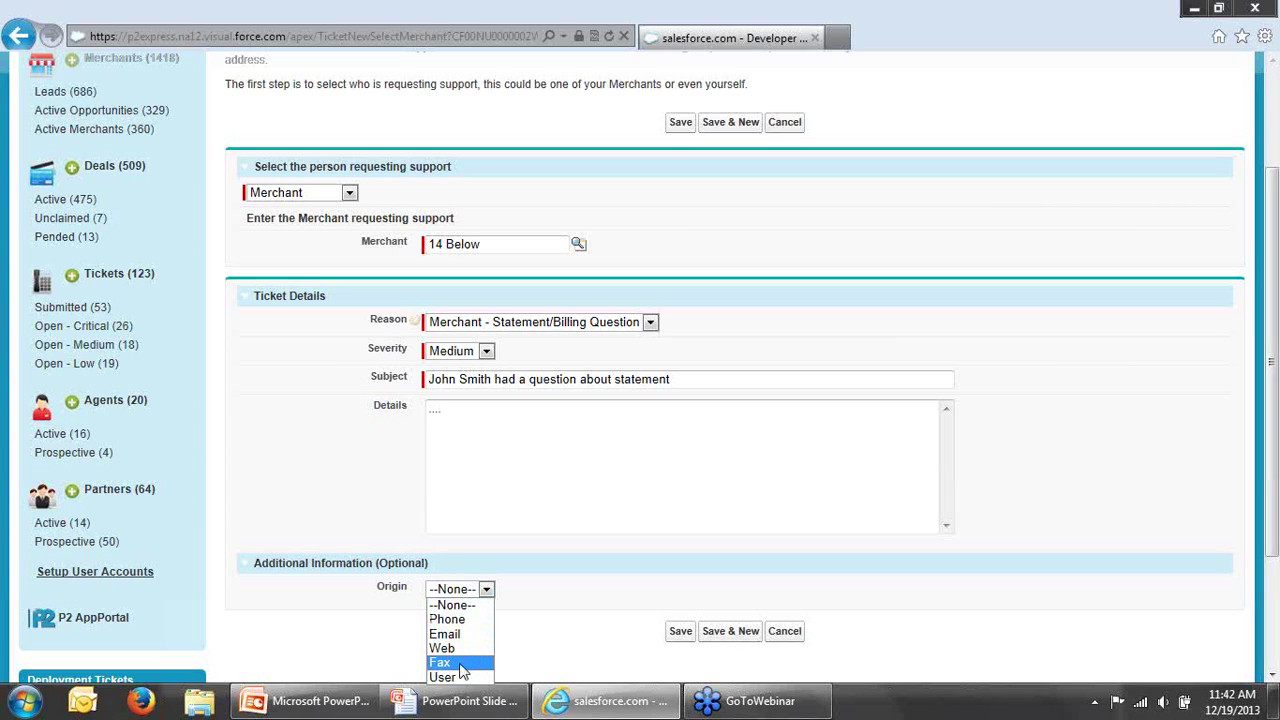
pyautogui.click(468, 620)
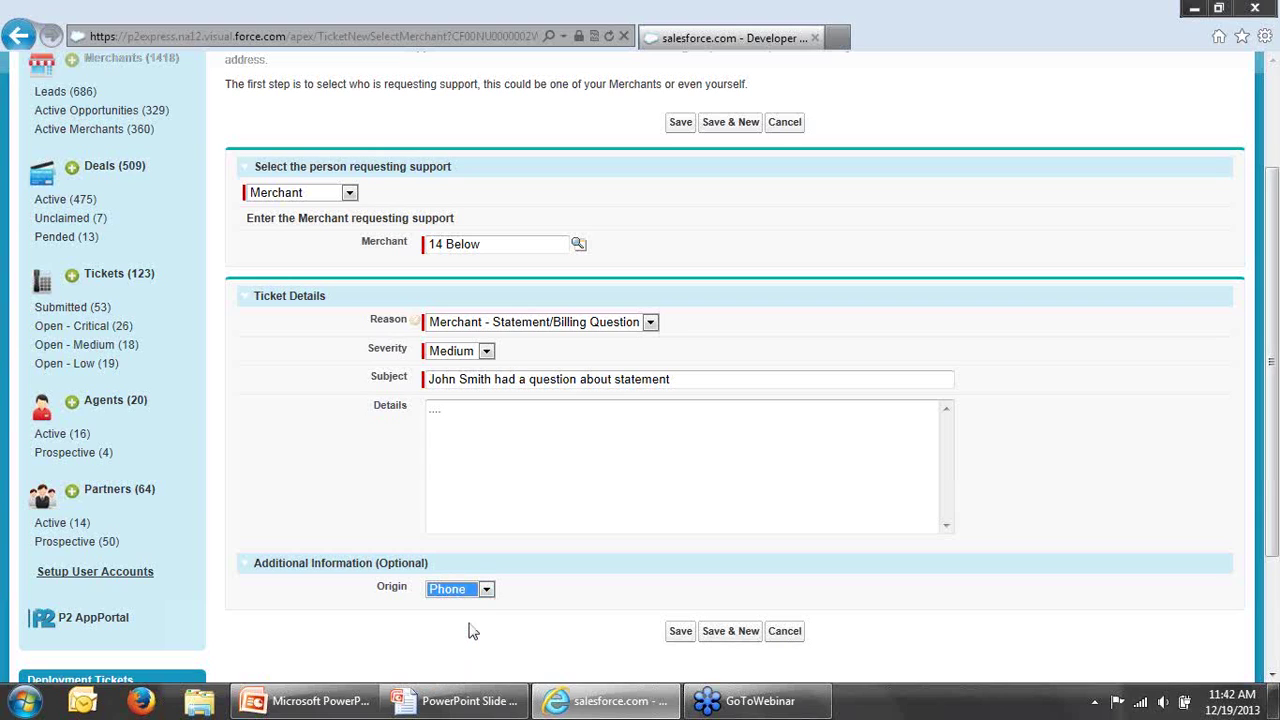
pyautogui.click(615, 605)
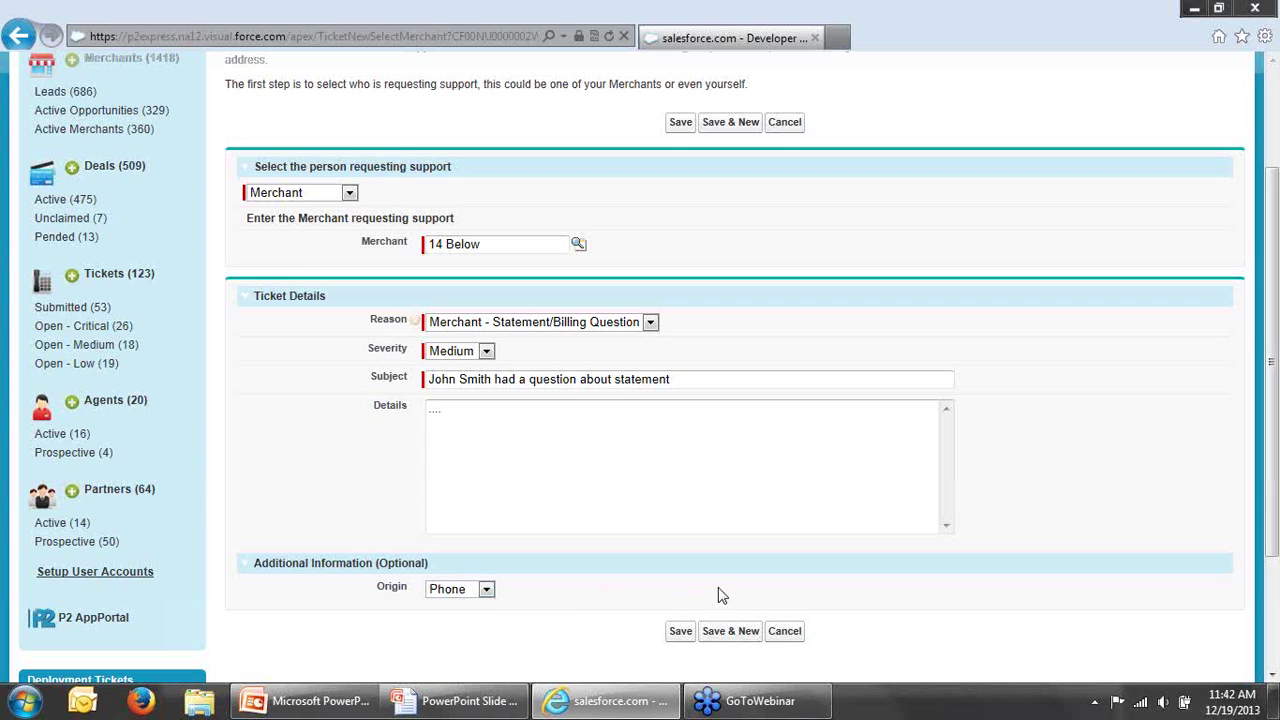
# Step: Save the 14 Below ticket, creating Ticket-000608 in the Submitted stage
pyautogui.click(680, 631)
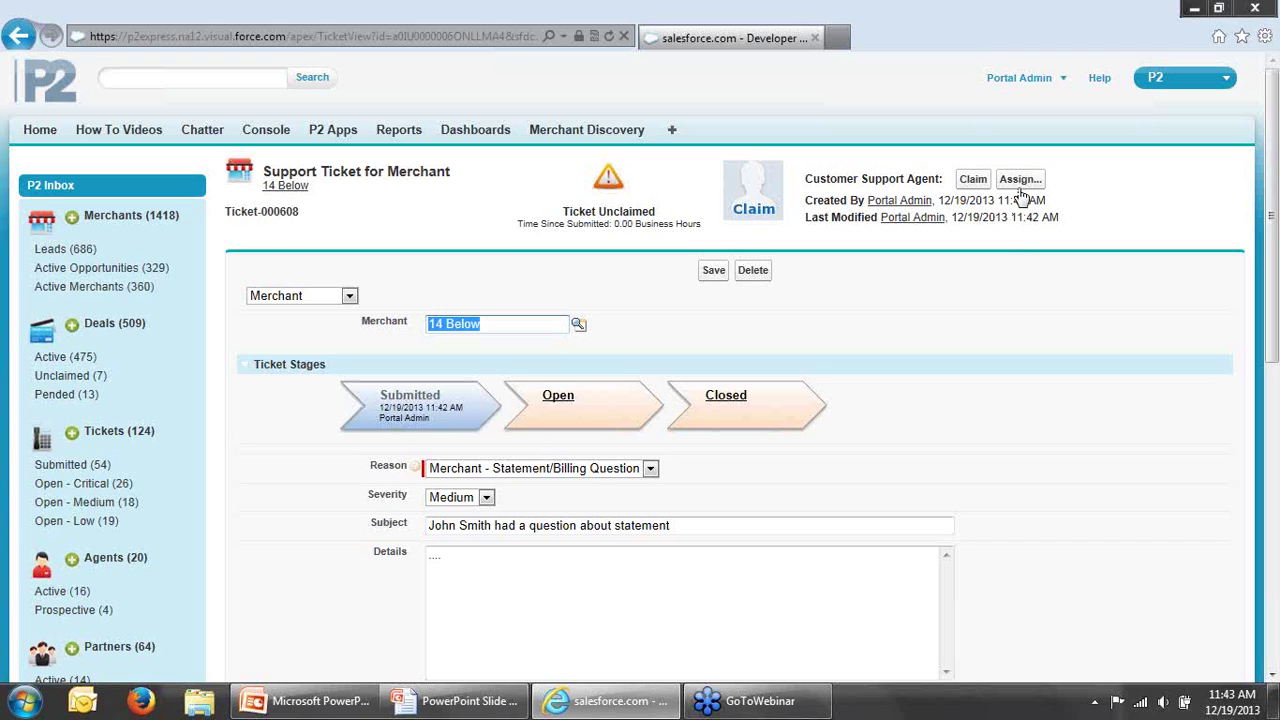
# Step: Claim Ticket-000608 so it moves into the Open stage
pyautogui.click(975, 182)
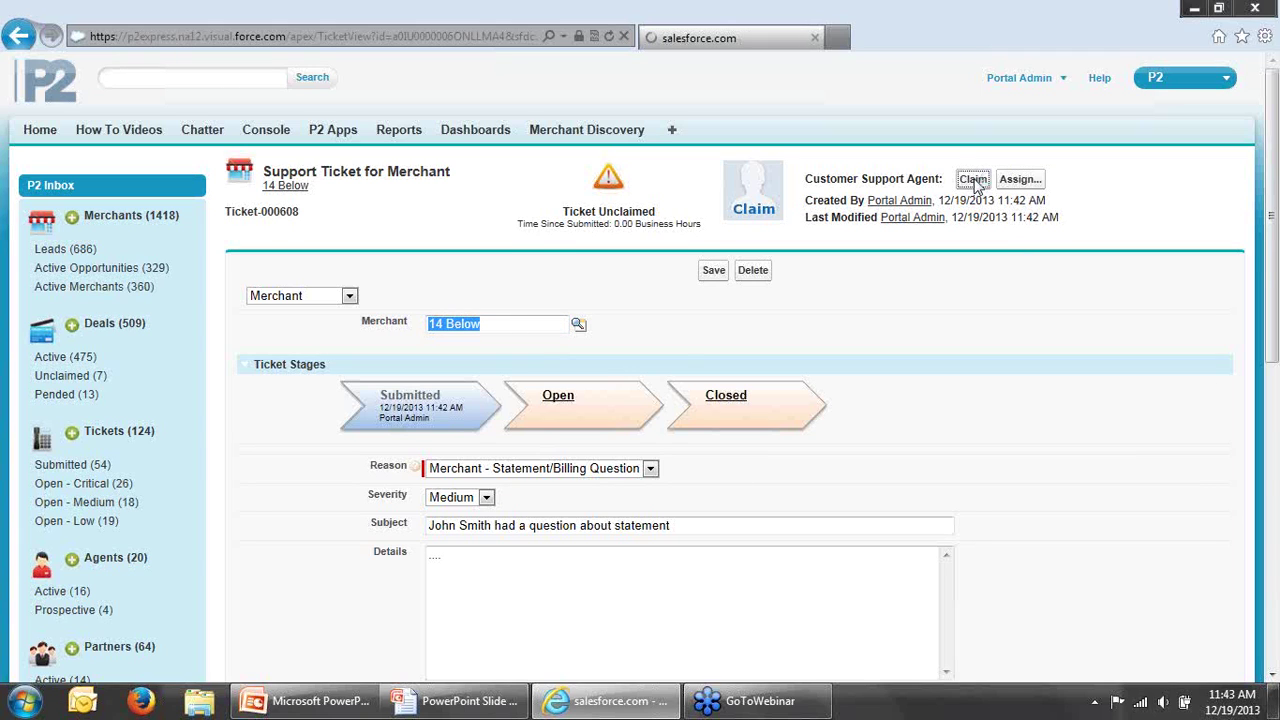
pyautogui.moveTo(978, 186)
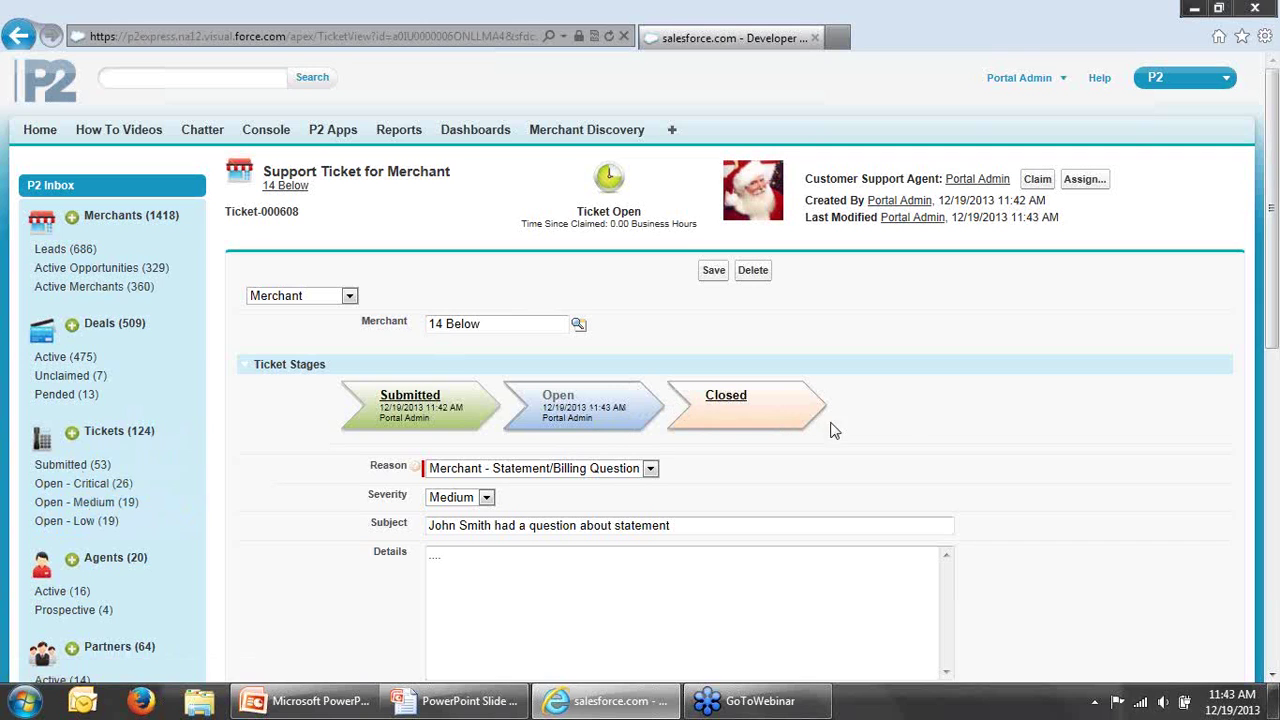
pyautogui.scroll(-3, 908, 428)
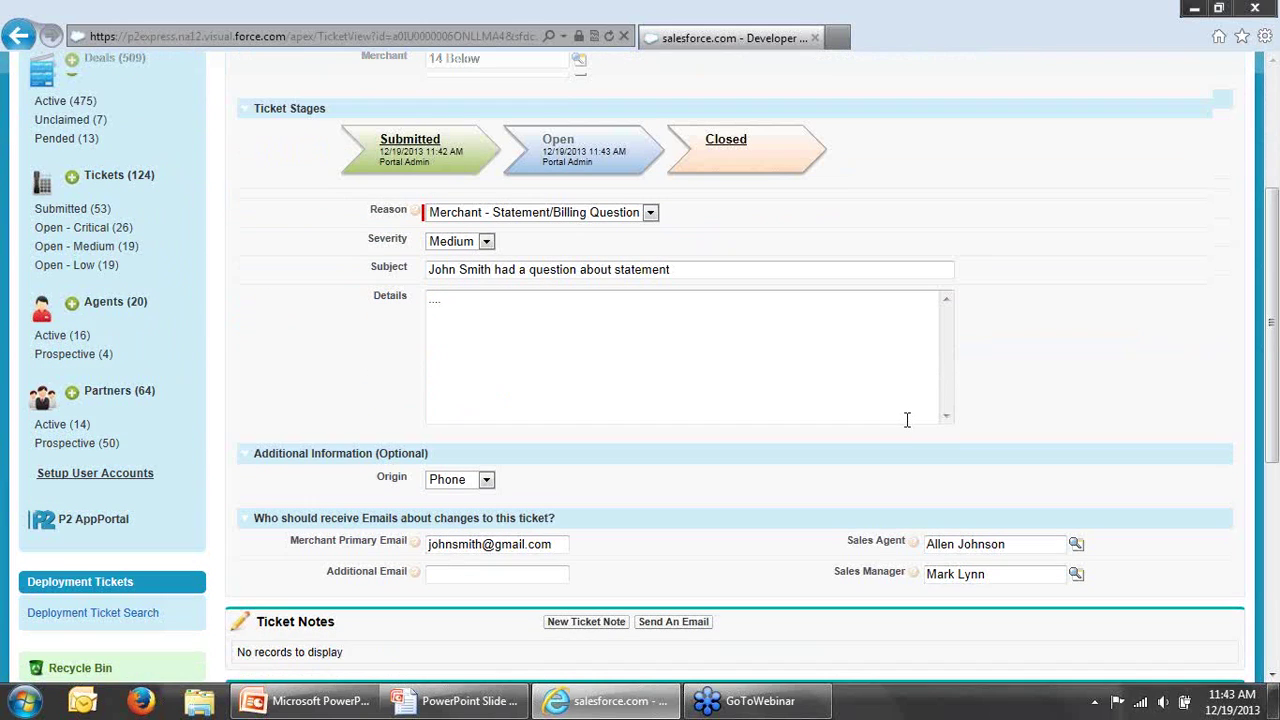
pyautogui.scroll(-1, 907, 420)
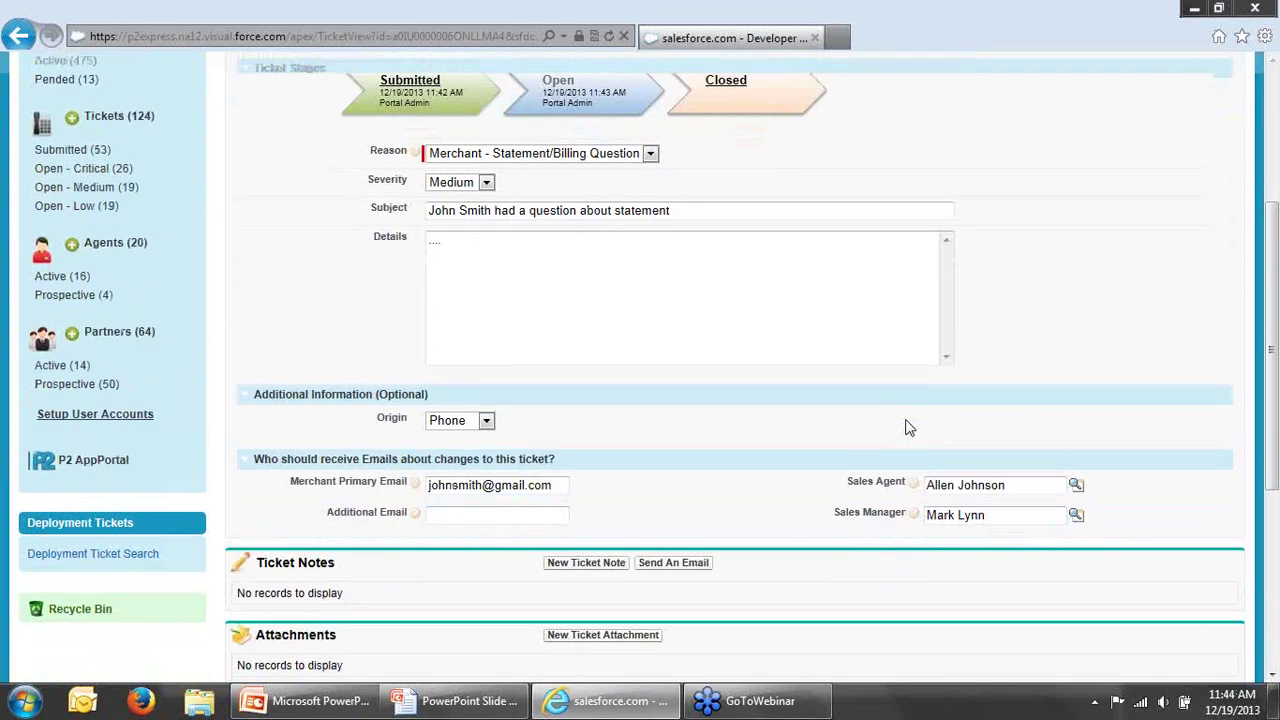
pyautogui.scroll(1, 906, 426)
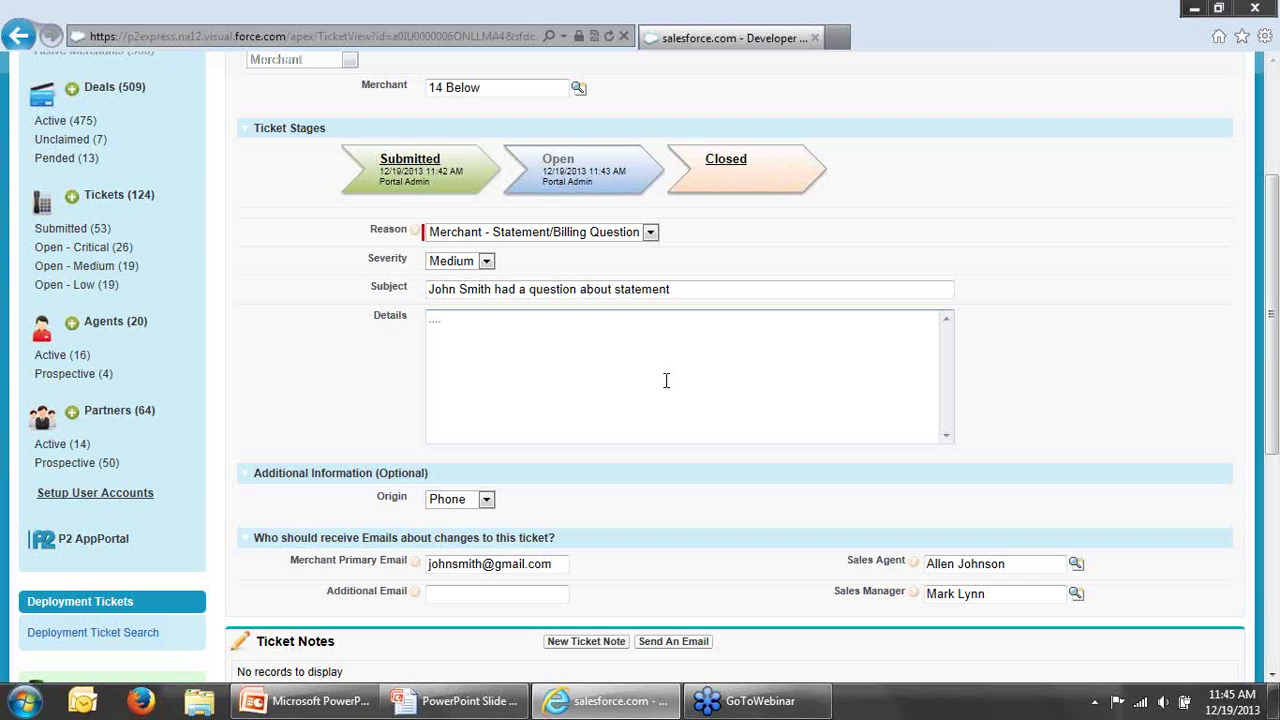
pyautogui.moveTo(1272, 424); pyautogui.dragTo(1266, 540)
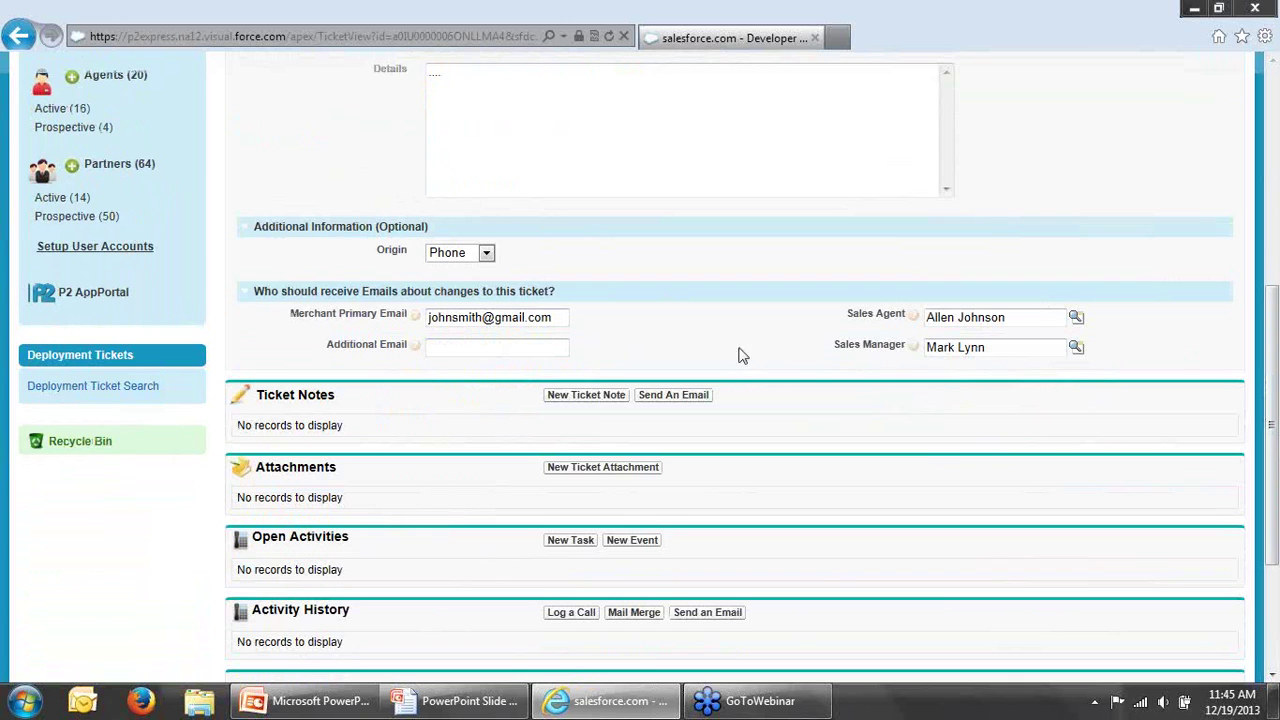
pyautogui.moveTo(1276, 507); pyautogui.dragTo(1252, 568)
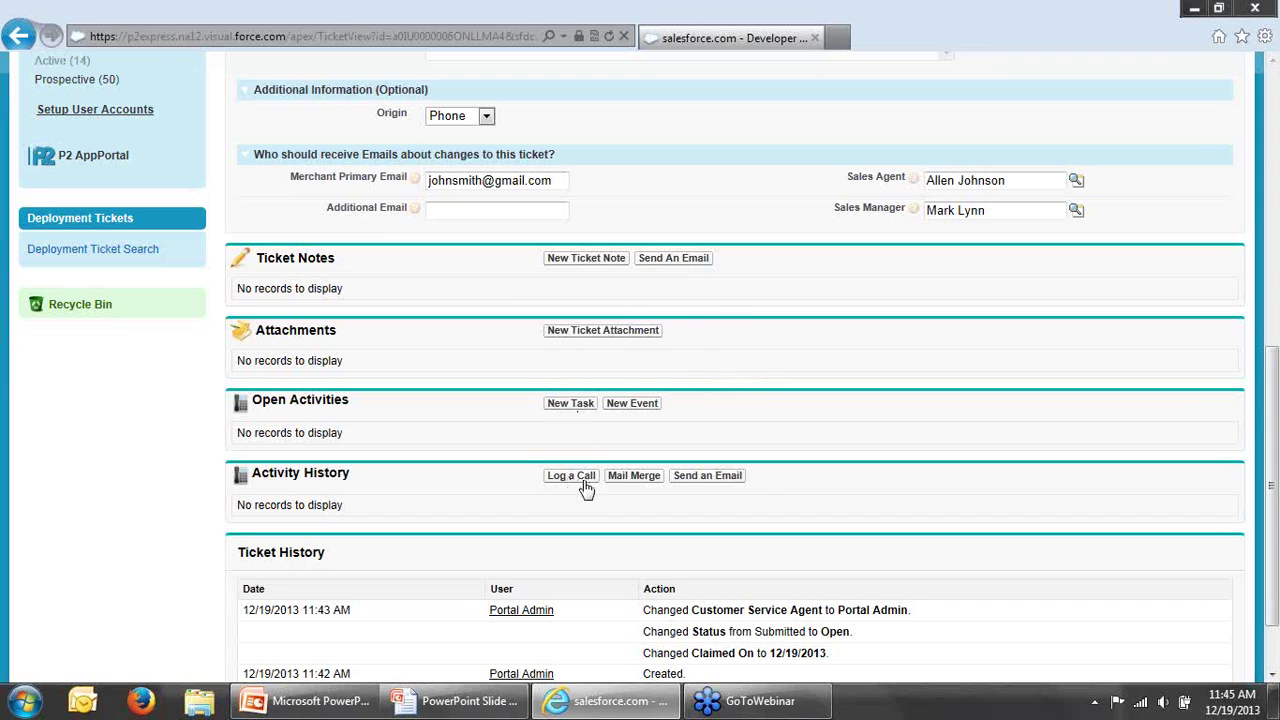
pyautogui.moveTo(1272, 423); pyautogui.dragTo(1277, 147)
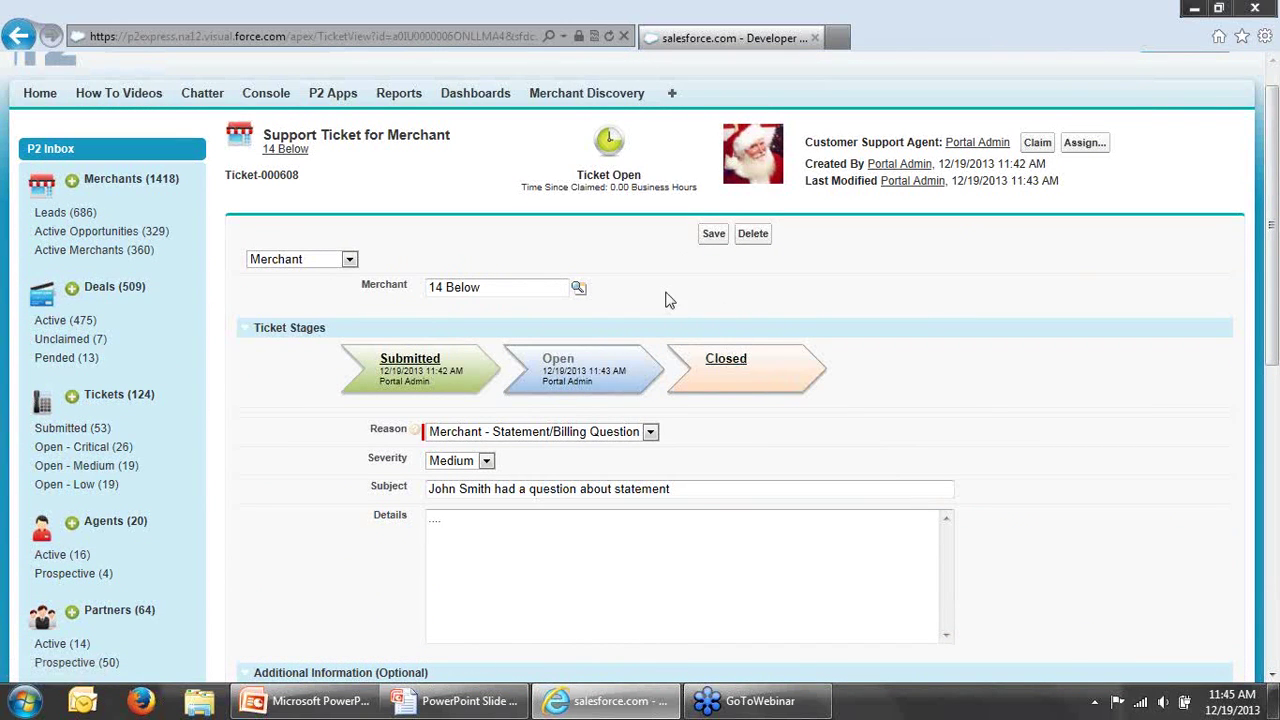
# Step: Open the 14 Below merchant from the ticket and view its Merchant History
pyautogui.click(298, 149)
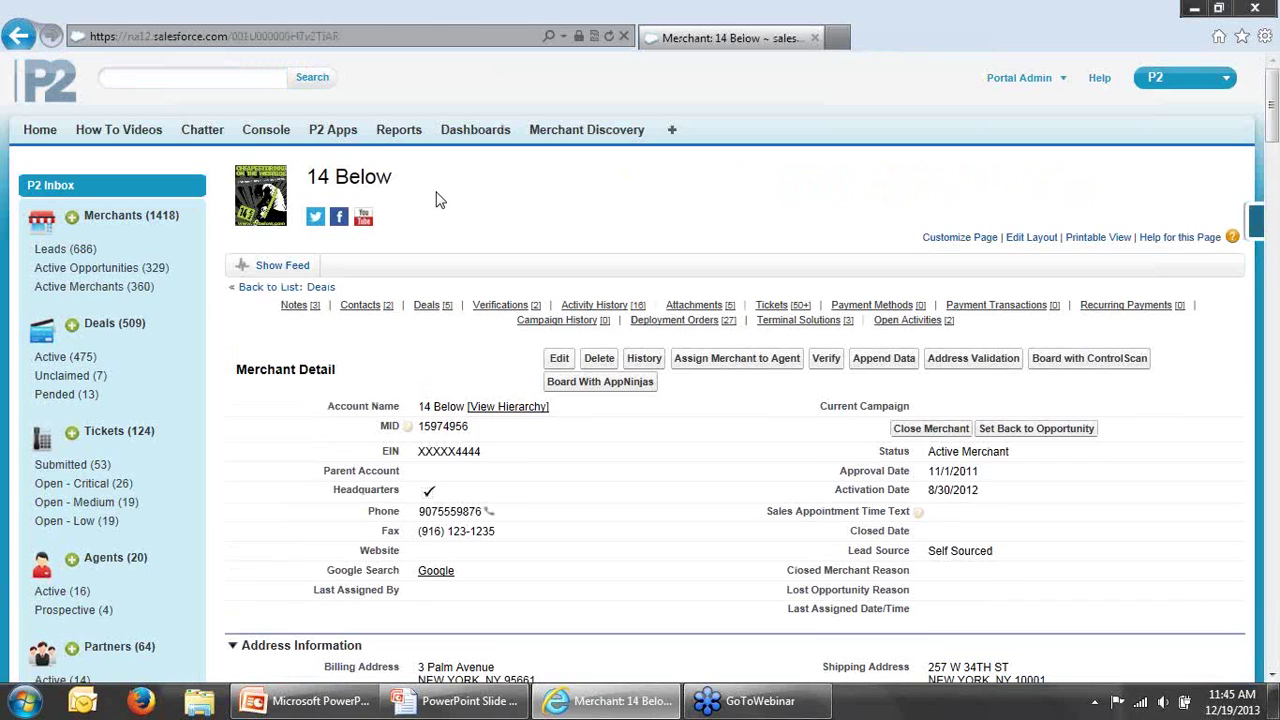
pyautogui.click(645, 360)
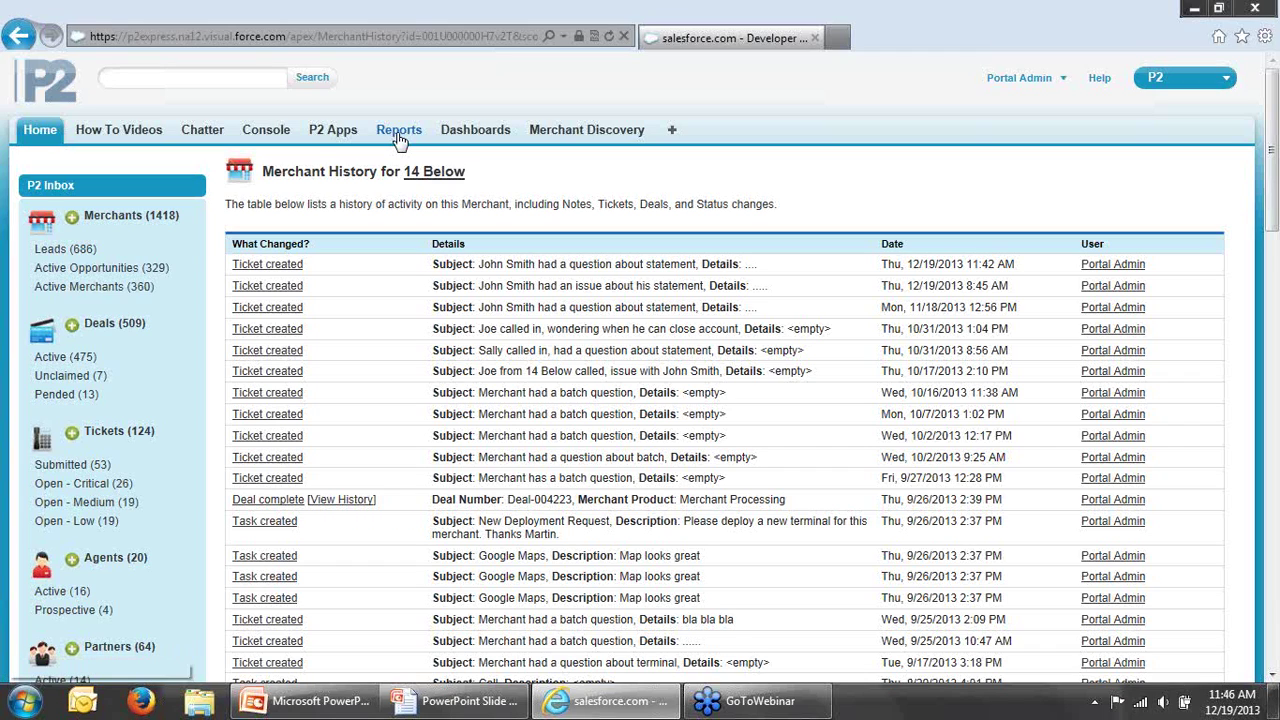
# Step: Open the Reports tab listing all 120 reports and dashboards
pyautogui.click(398, 140)
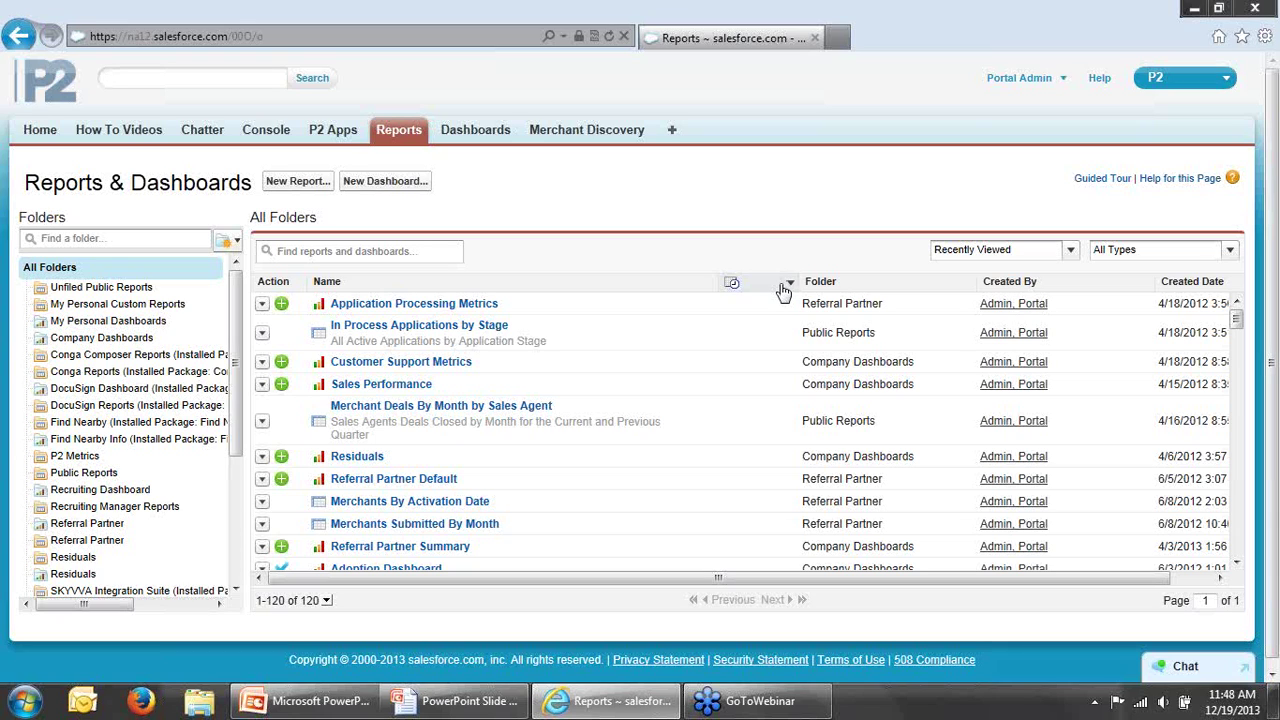
# Step: Switch to Dashboards and review the Application Processing Metrics charts
pyautogui.click(476, 134)
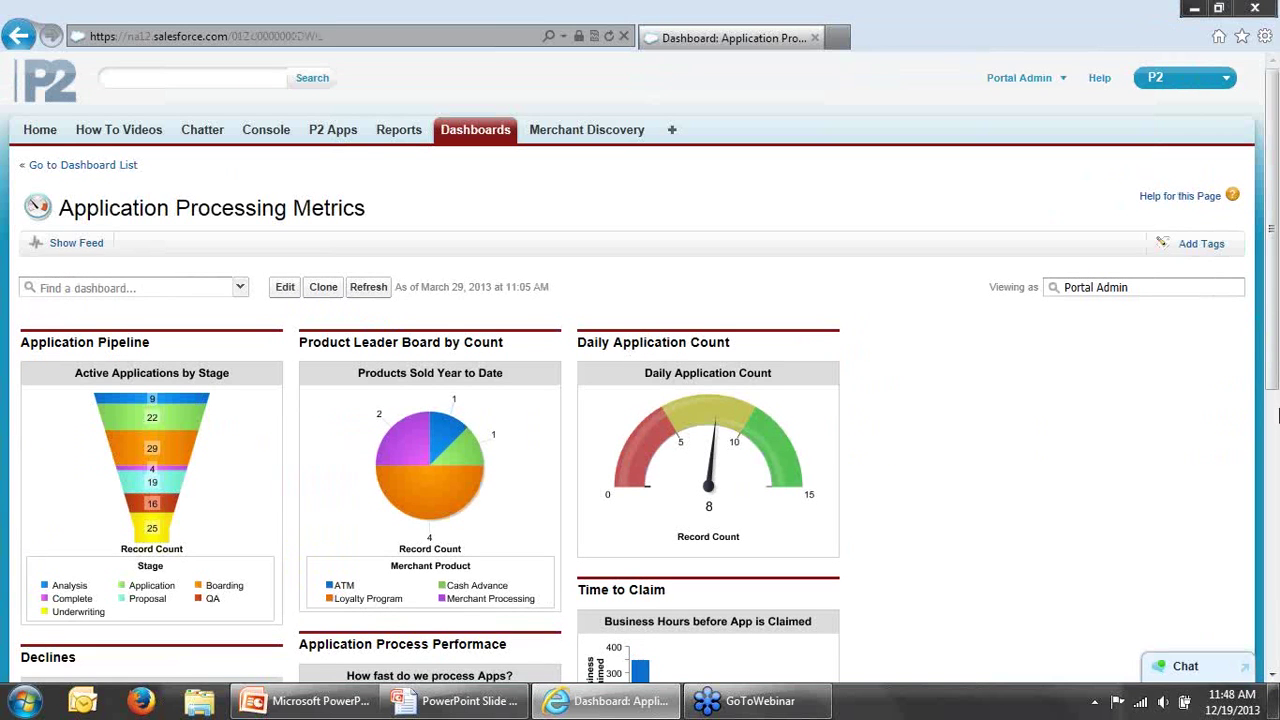
pyautogui.moveTo(1275, 375); pyautogui.dragTo(1275, 410)
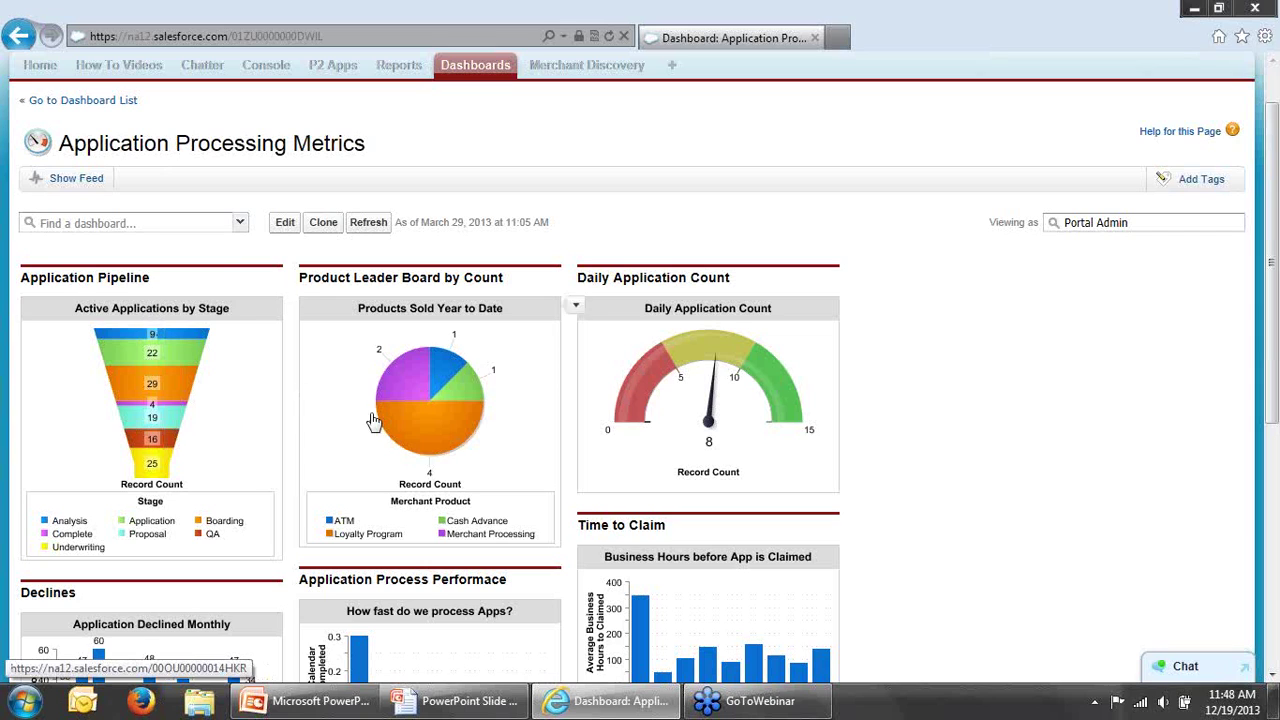
# Step: Open the In Process Applications by Stage report from the funnel chart, review it, then go back
pyautogui.click(238, 414)
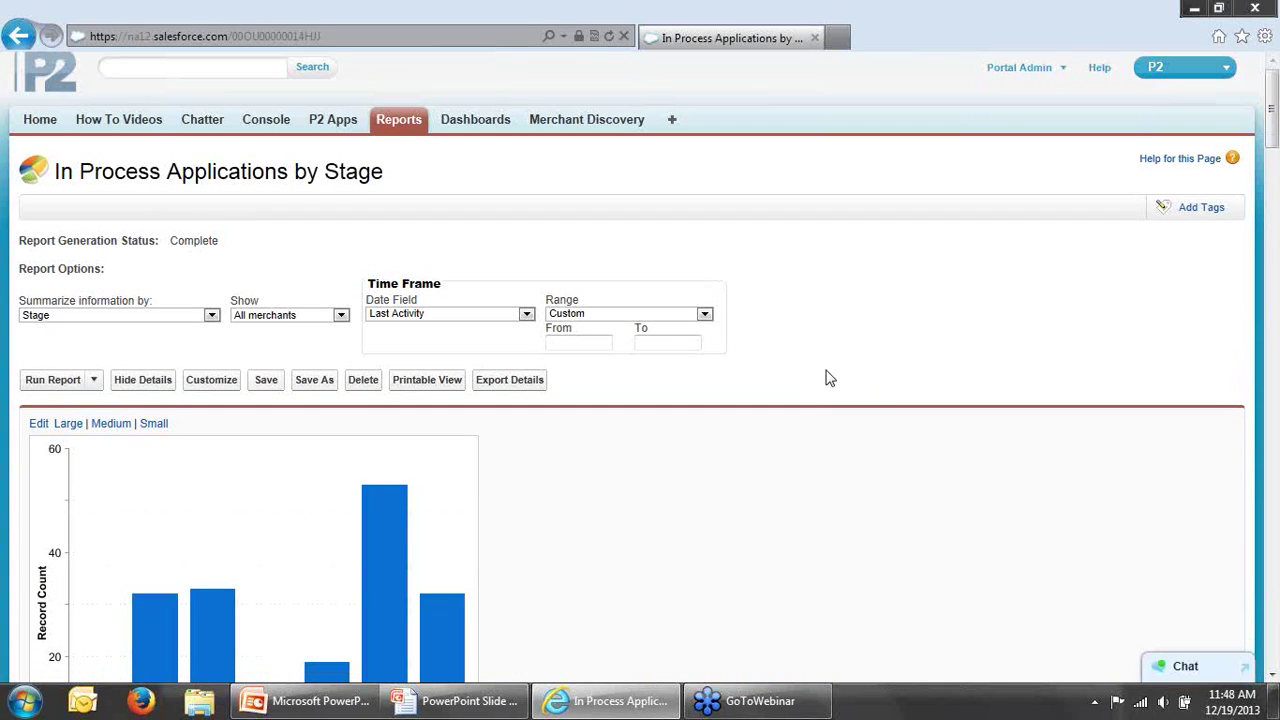
pyautogui.scroll(-3, 826, 374)
pyautogui.scroll(-2, 828, 378)
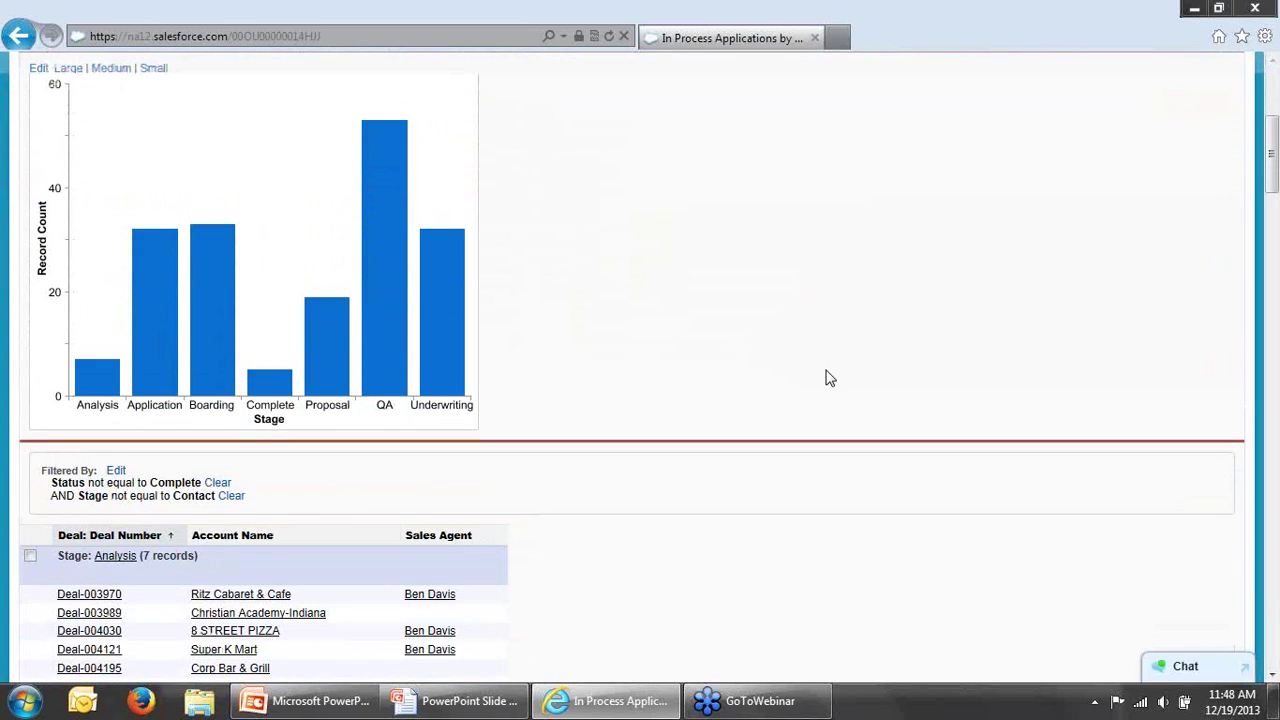
pyautogui.scroll(2, 828, 378)
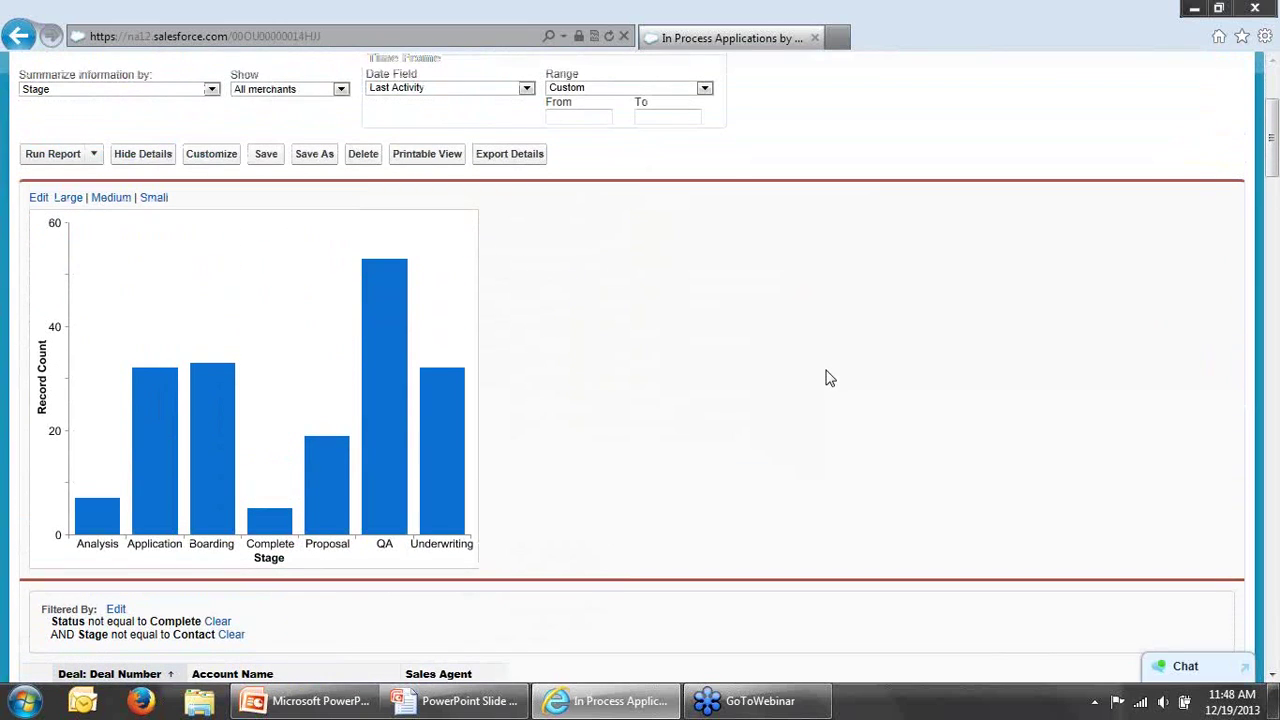
pyautogui.scroll(-1, 828, 378)
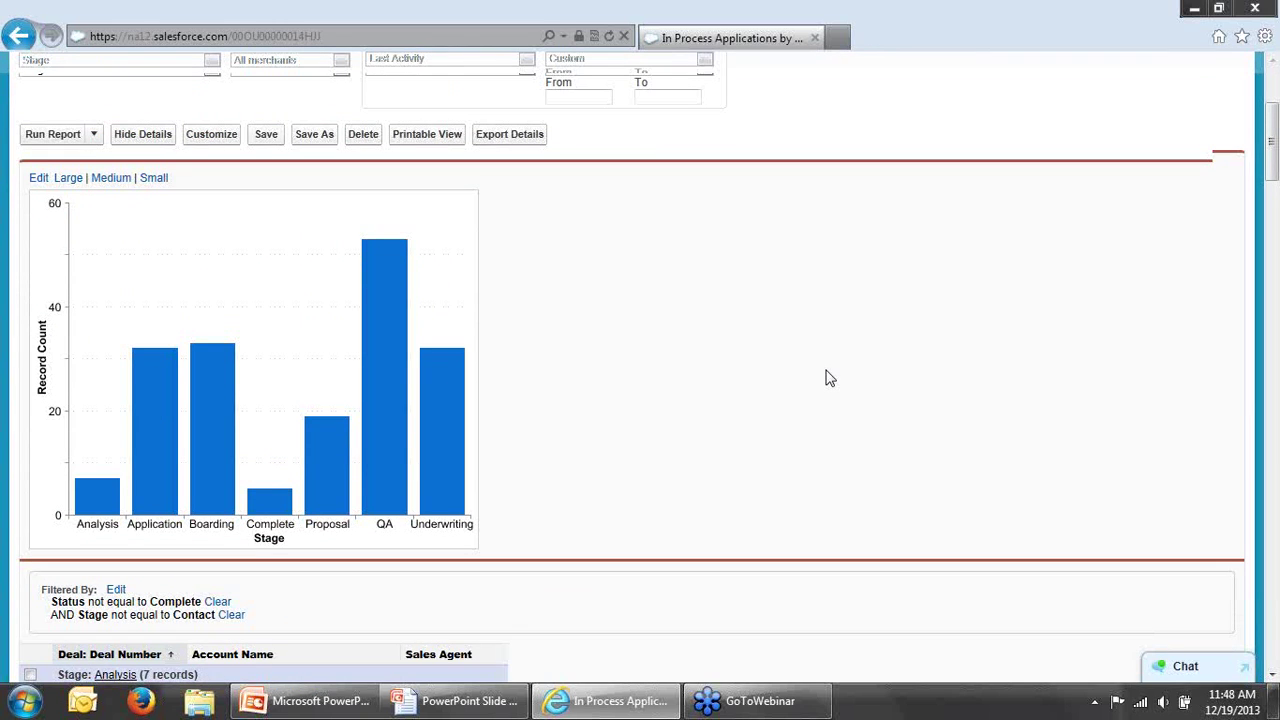
pyautogui.scroll(-8, 828, 378)
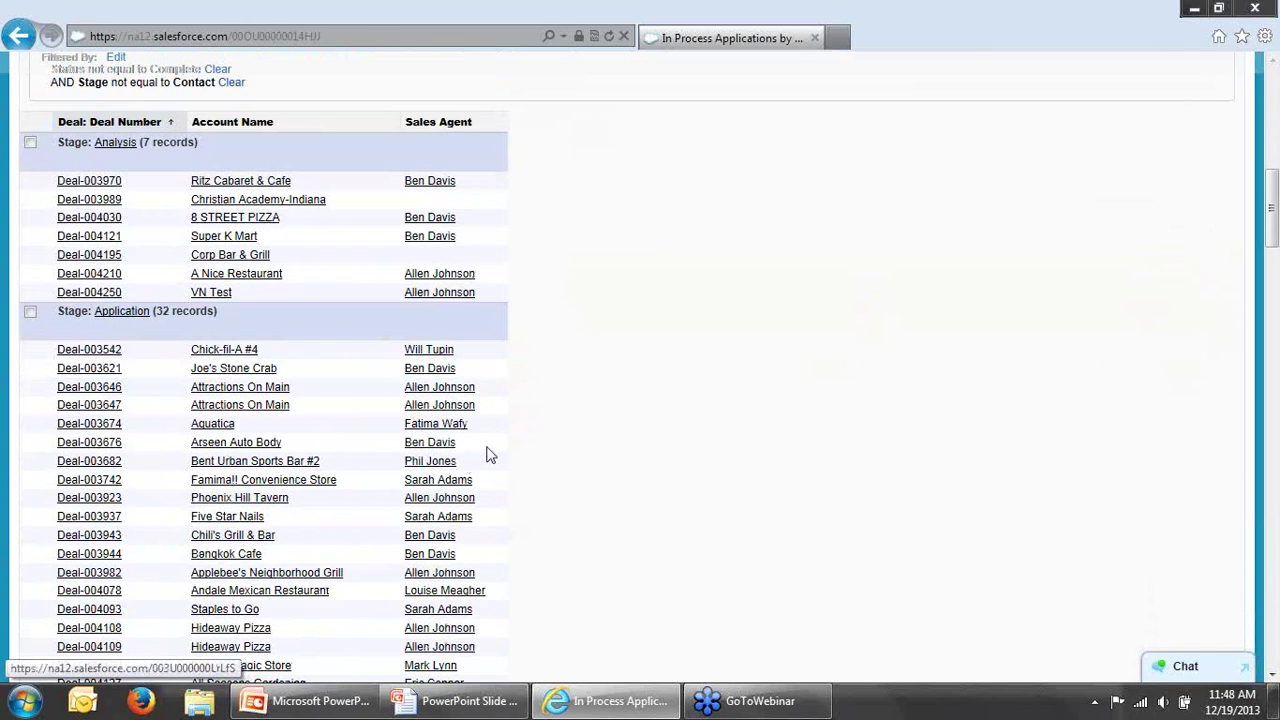
pyautogui.scroll(-3, 616, 440)
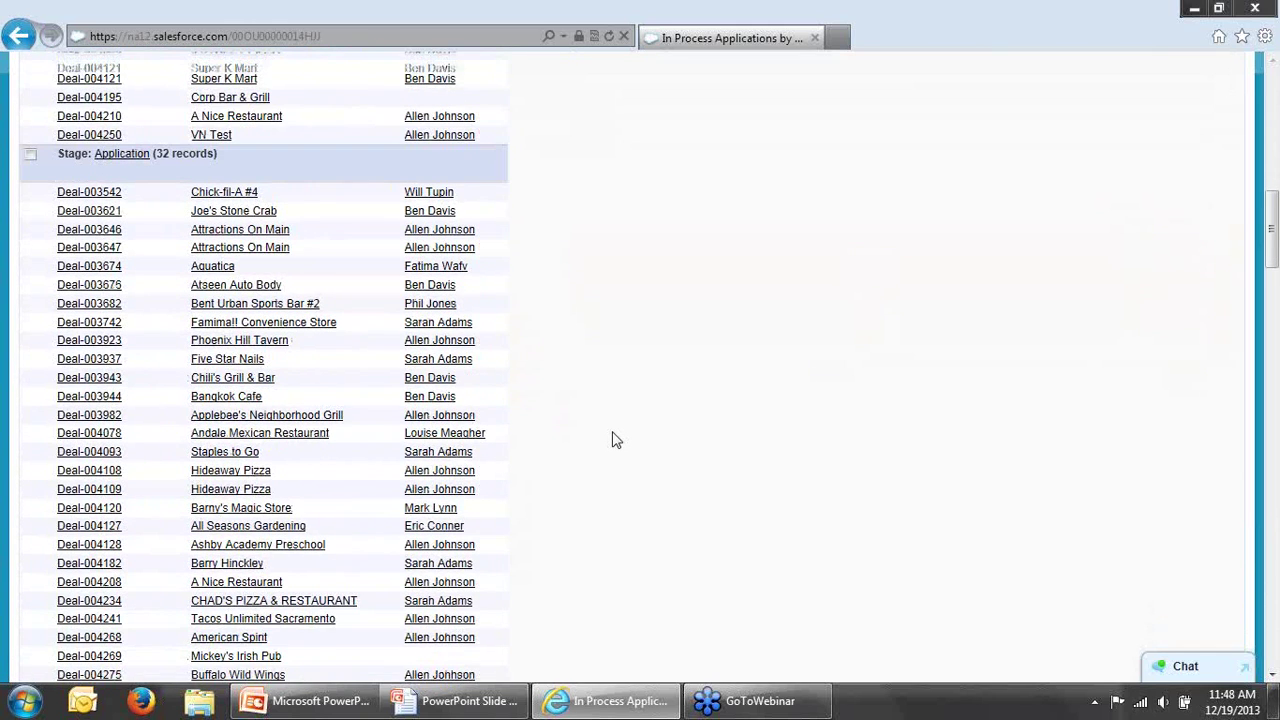
pyautogui.scroll(-2, 616, 440)
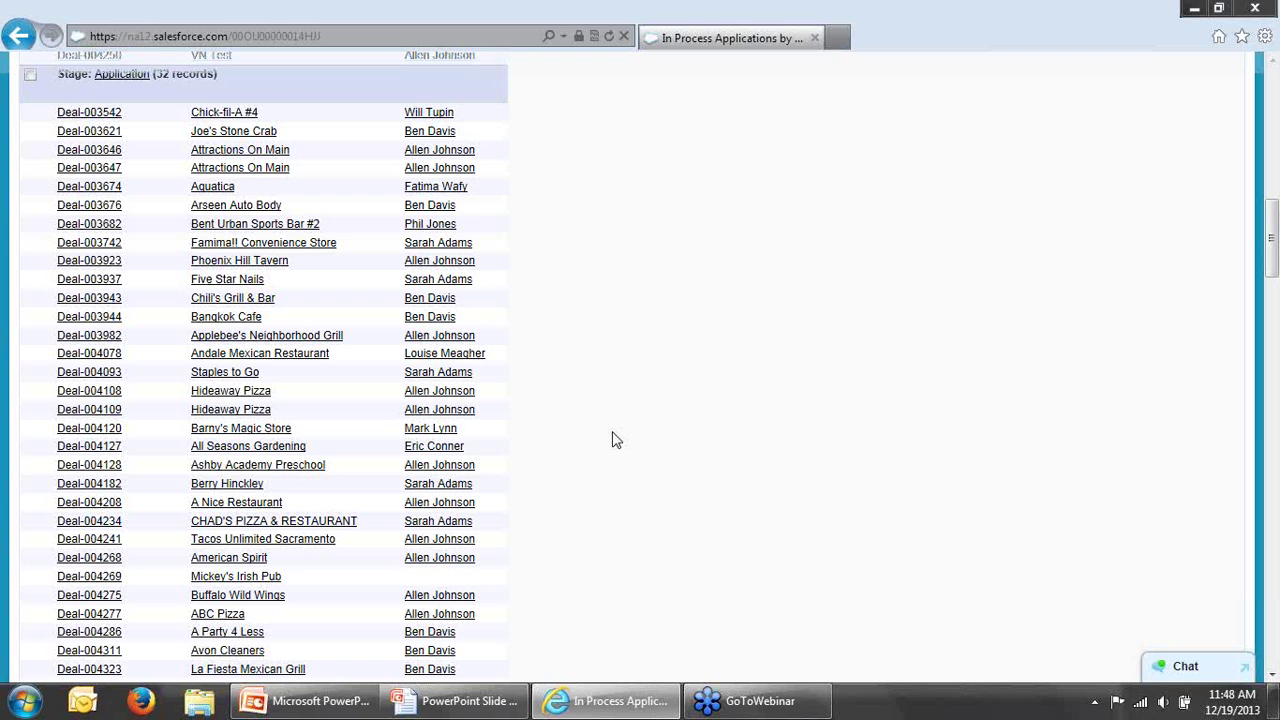
pyautogui.scroll(10, 616, 440)
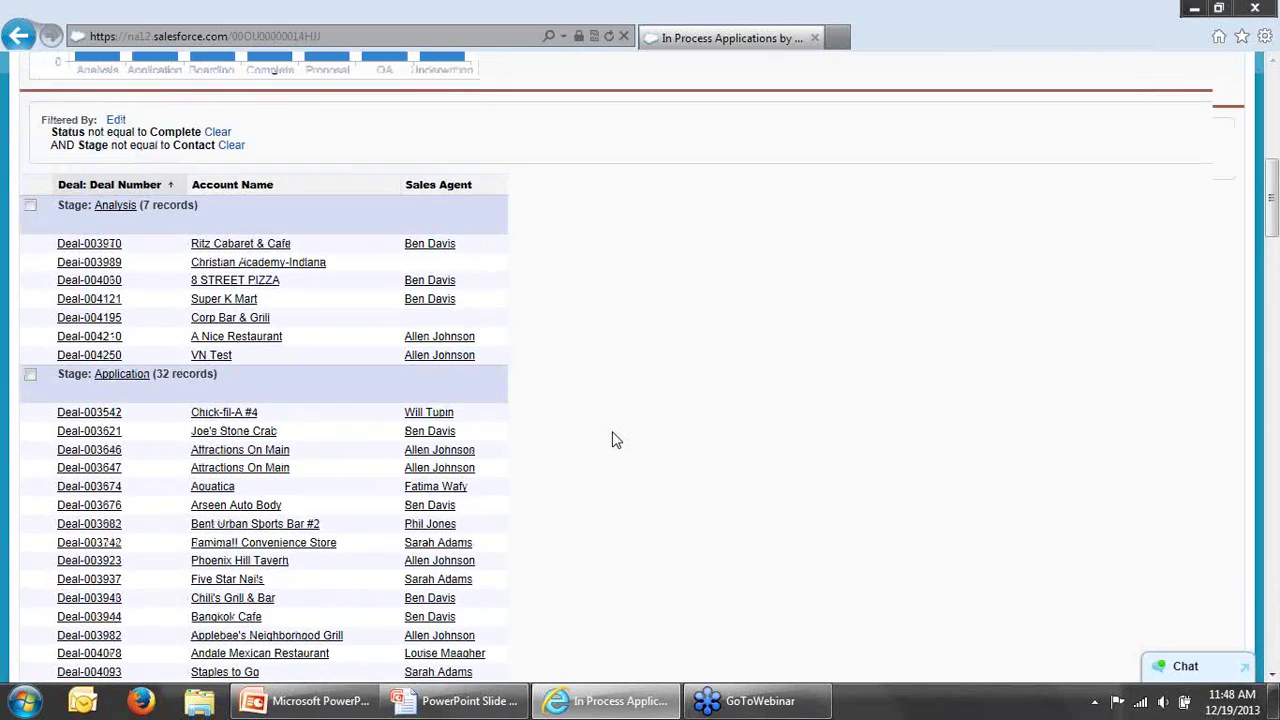
pyautogui.scroll(2, 616, 440)
pyautogui.click(30, 37)
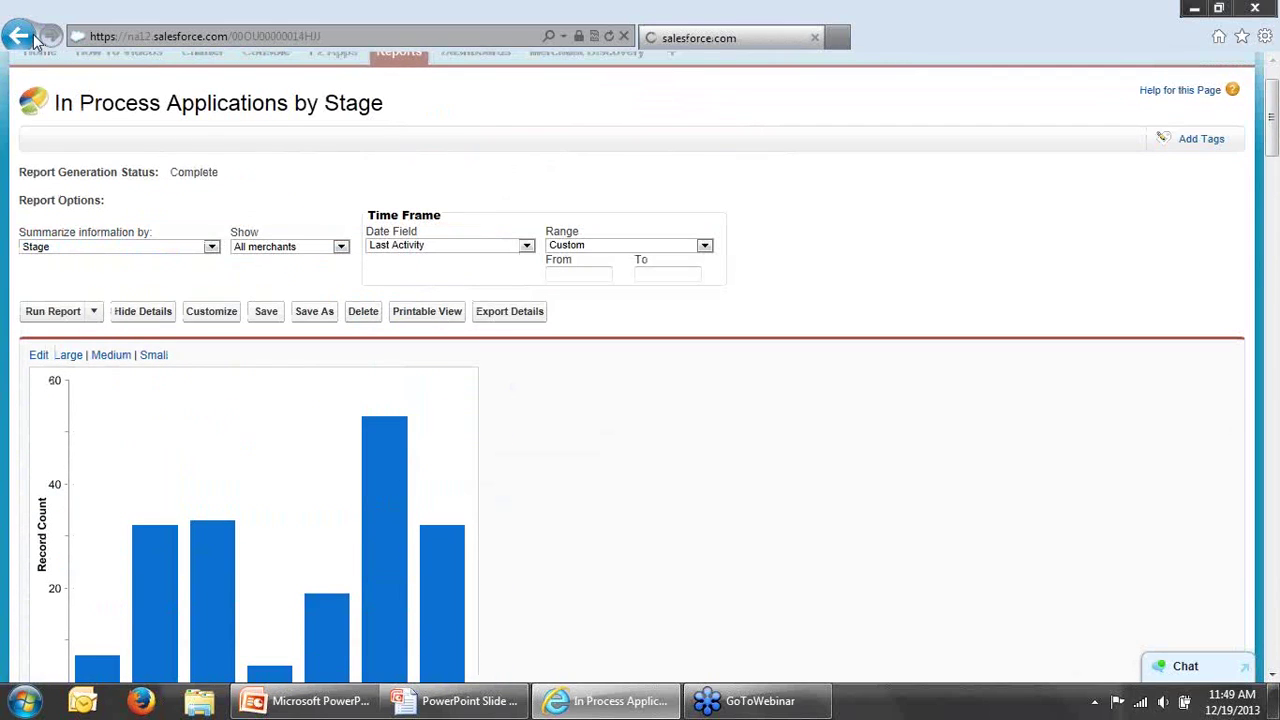